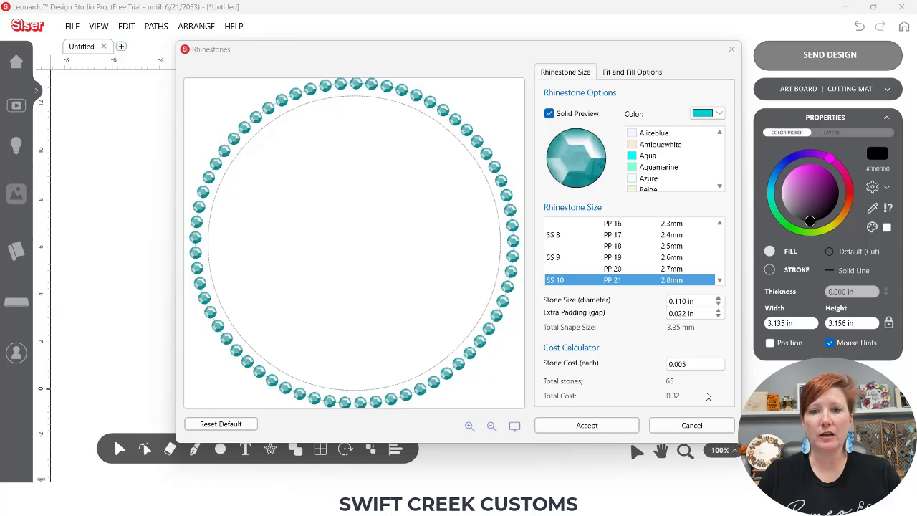
Discard the open rhinestone settings and replace the small circle with a new one about 6.33 in across on the cutting mat.
left_click(692, 426)
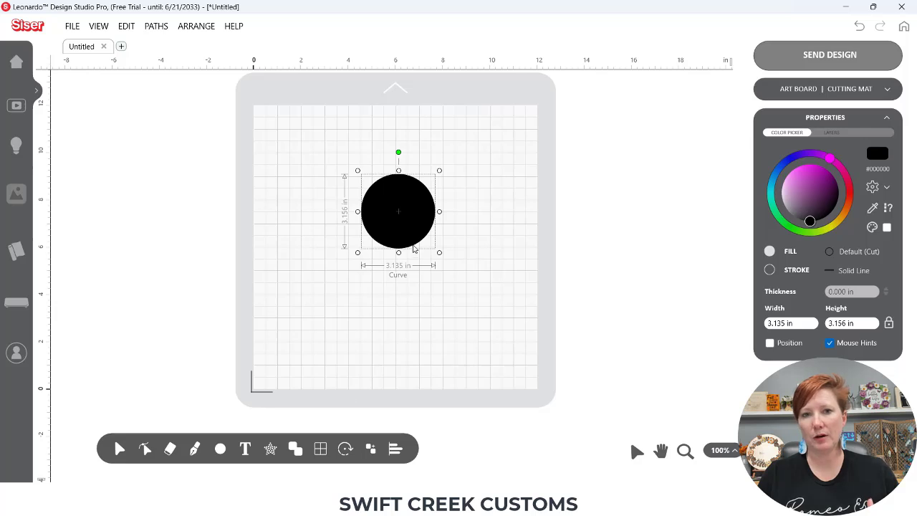
key("Delete")
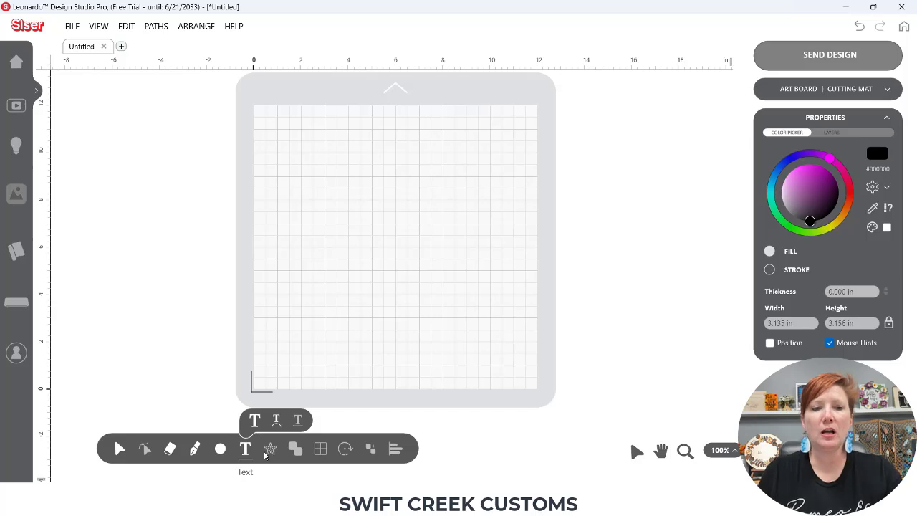
mouse_move(222, 450)
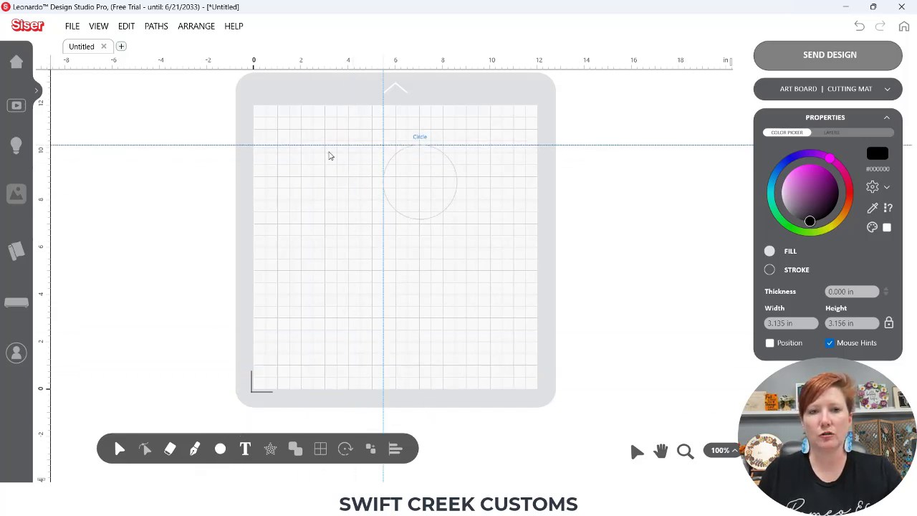
mouse_move(311, 139)
left_mouse_down()
mouse_move(468, 324)
mouse_move(465, 312)
left_mouse_up()
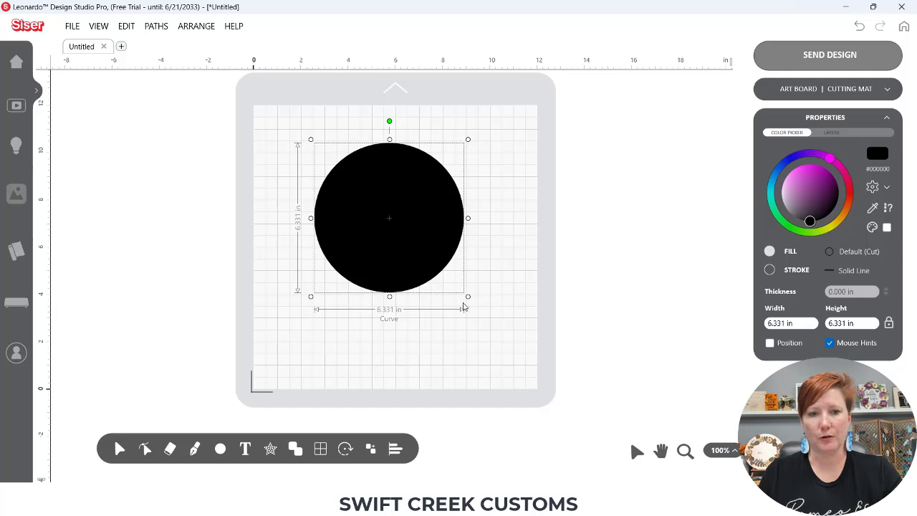
Open the rhinestone settings for the new circle and switch the solid preview off and back on.
mouse_move(270, 453)
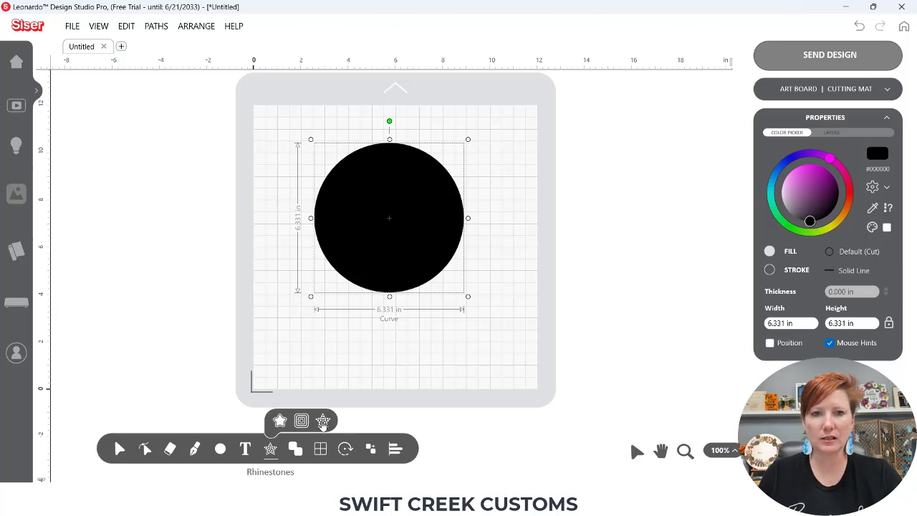
left_click(323, 423)
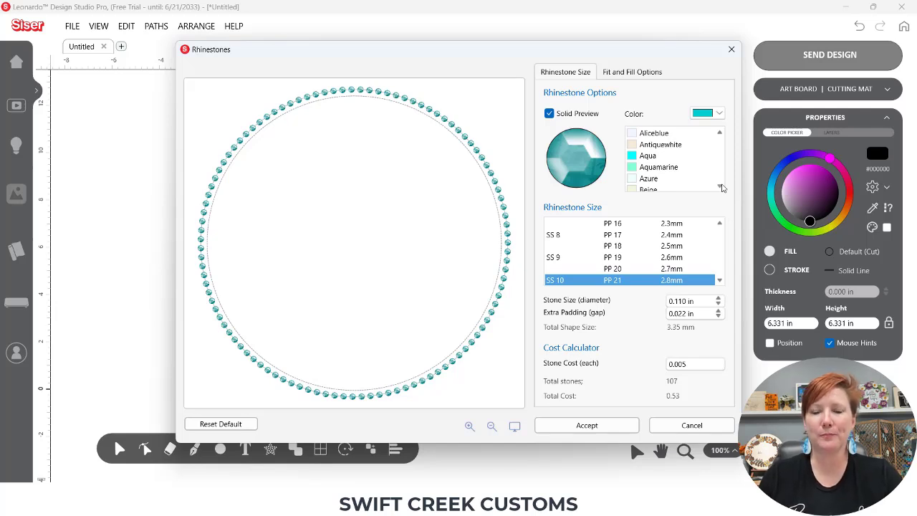
key("ctrl")
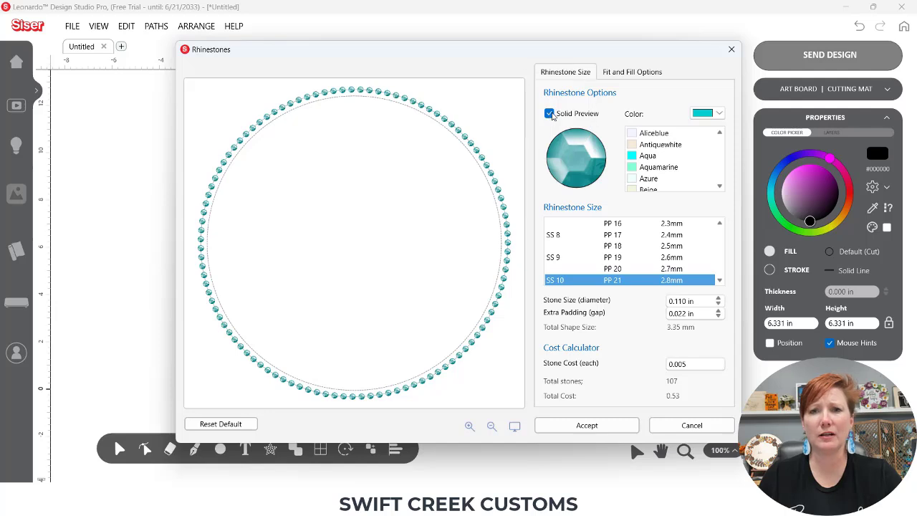
left_click(549, 114)
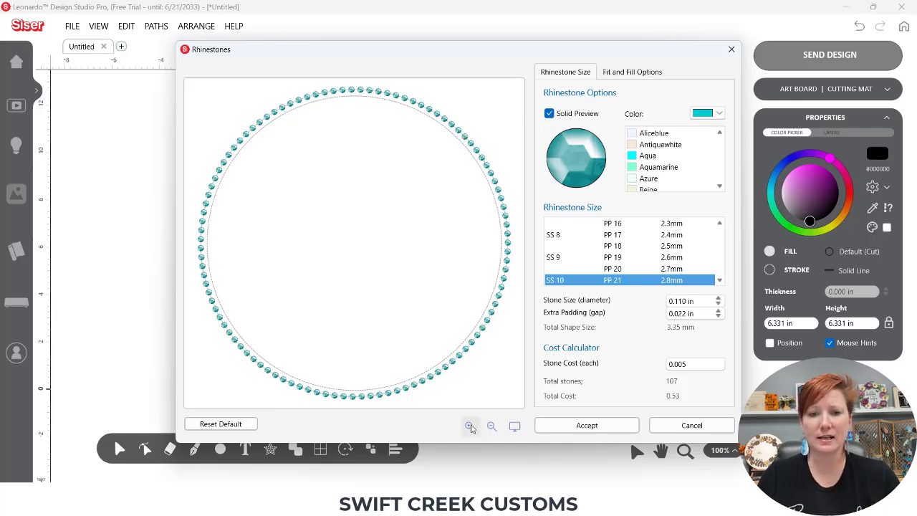
left_click(548, 115)
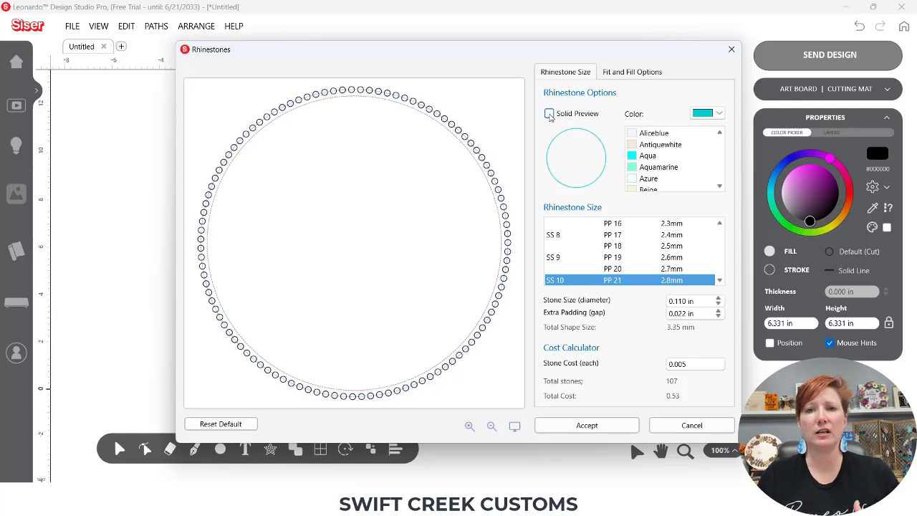
left_click(549, 115)
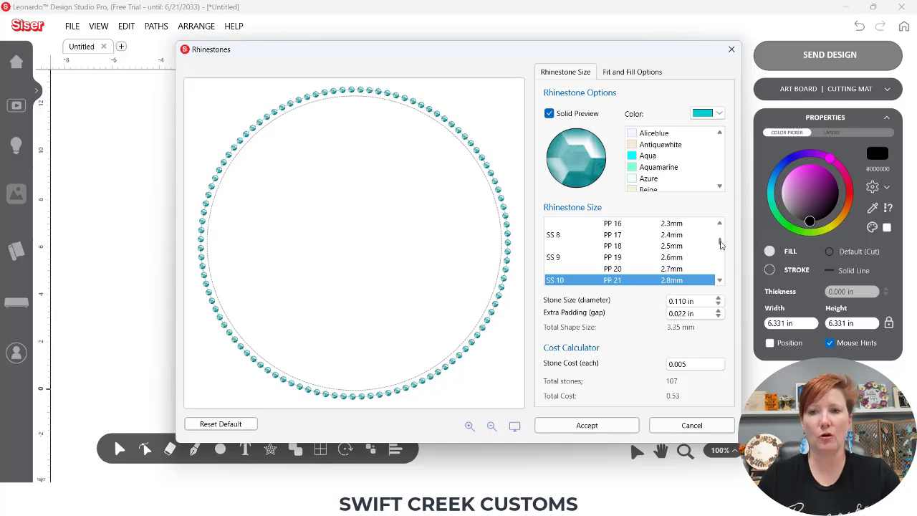
Try the SS 75 (18.22mm) rhinestone size and restore the default rhinestone settings.
left_click_drag(721, 244, 722, 289)
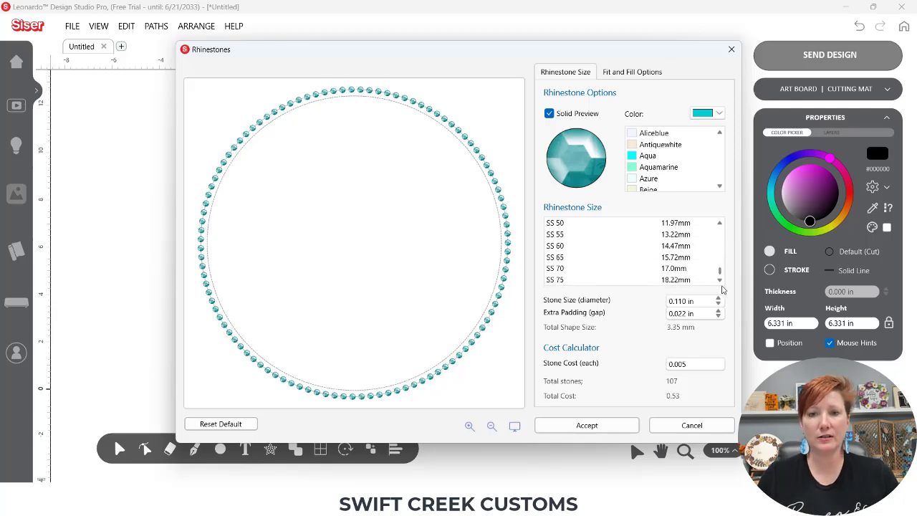
left_click(559, 281)
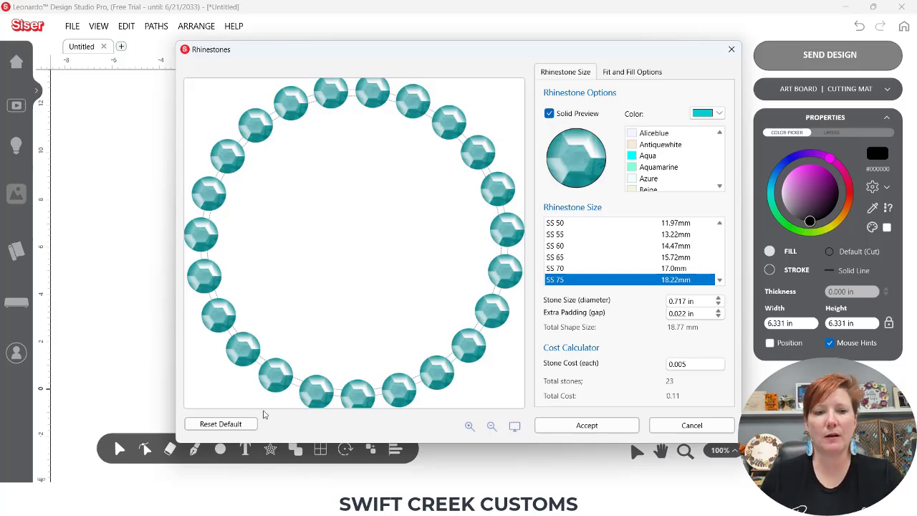
left_click(226, 423)
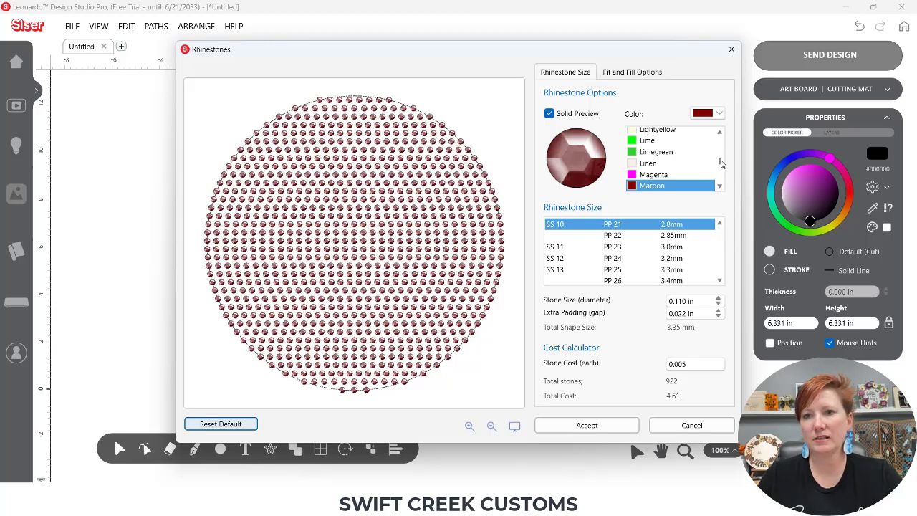
Change the rhinestone color to Aqua.
left_click_drag(721, 162, 722, 142)
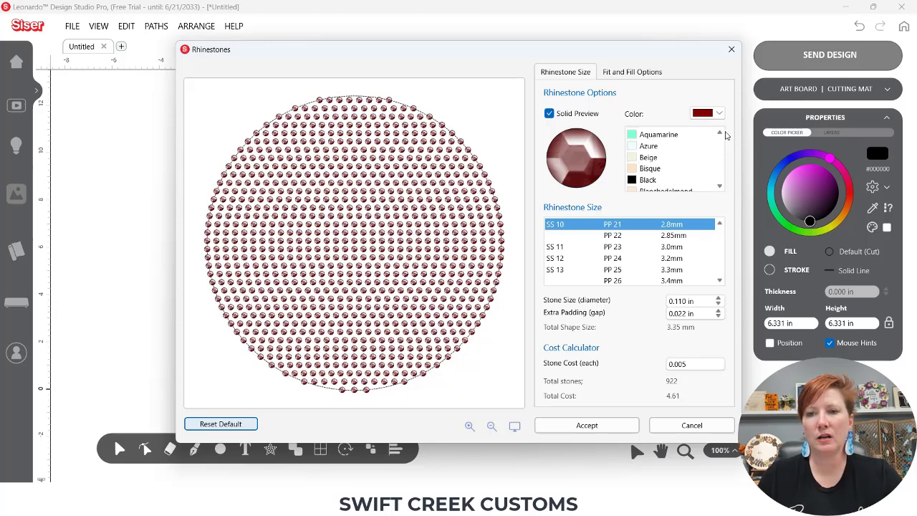
left_click(720, 133)
left_click(719, 133)
left_click(657, 156)
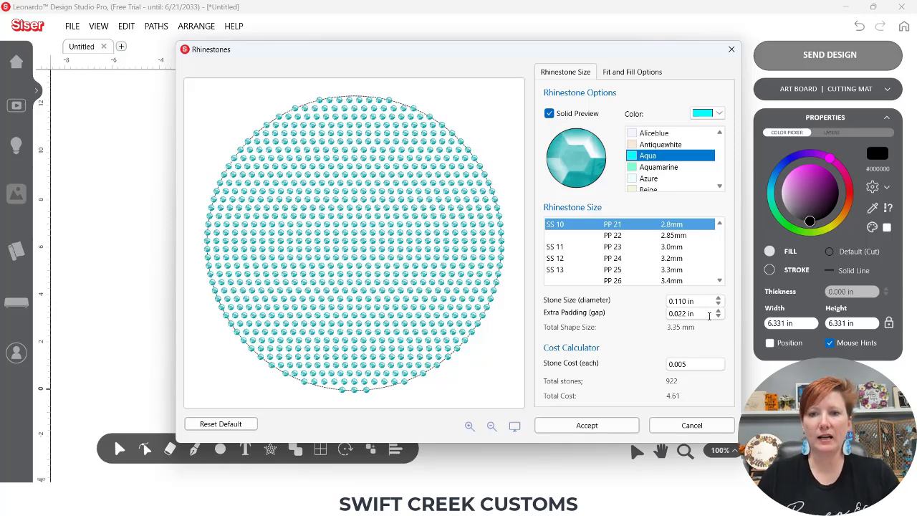
Increase the extra padding between the rhinestones to 0.075 in.
left_click(718, 312)
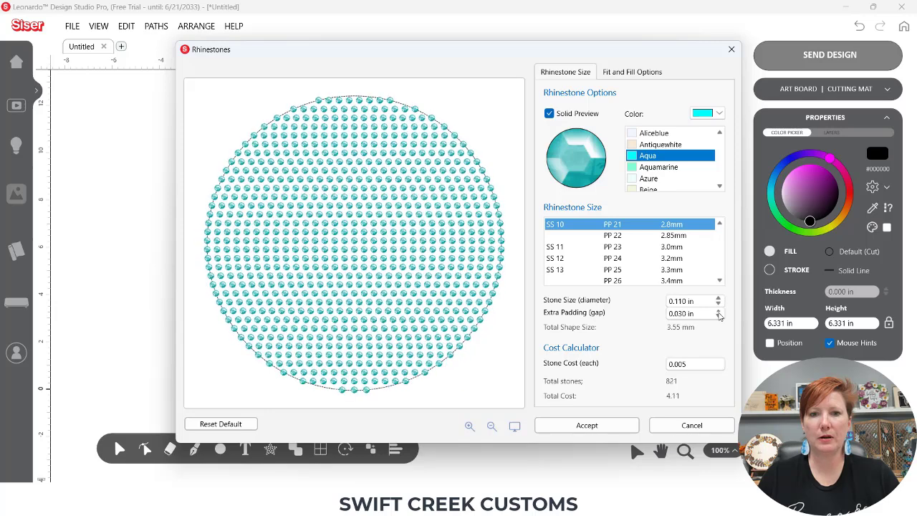
left_click(719, 312)
left_click(719, 313)
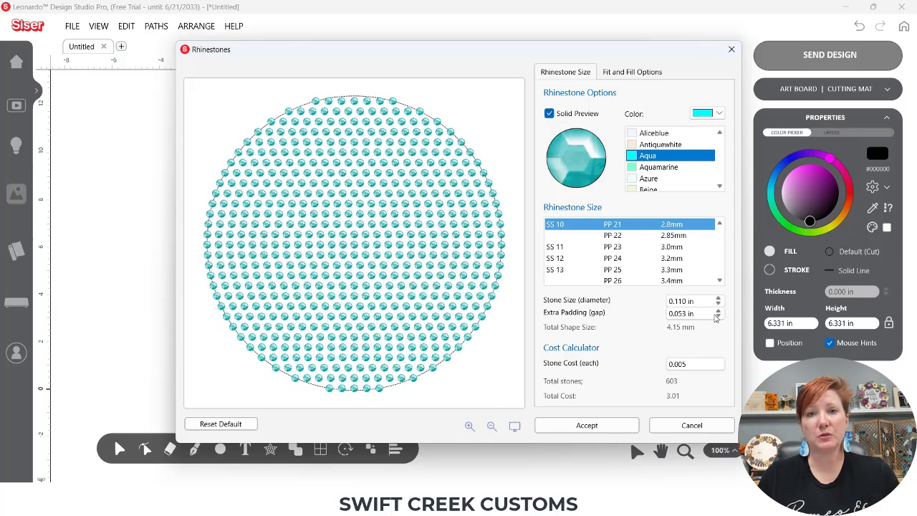
left_click(718, 312)
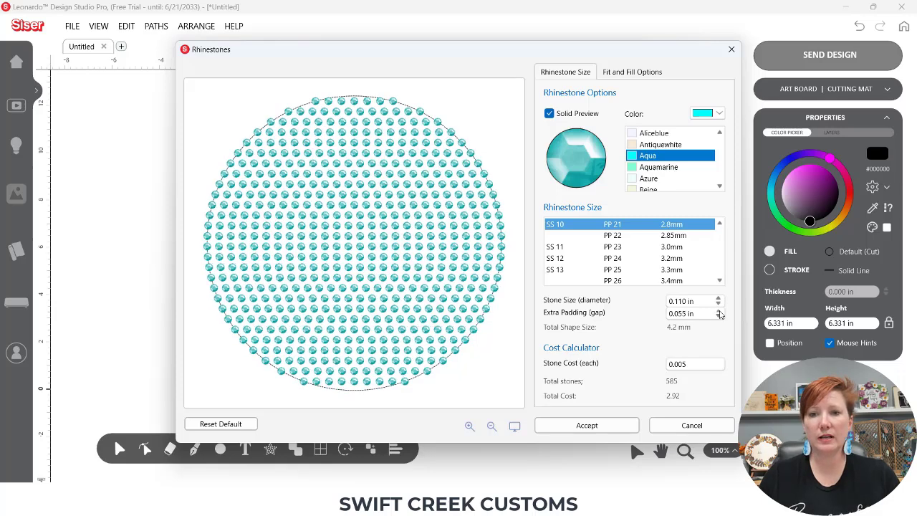
left_click(718, 313)
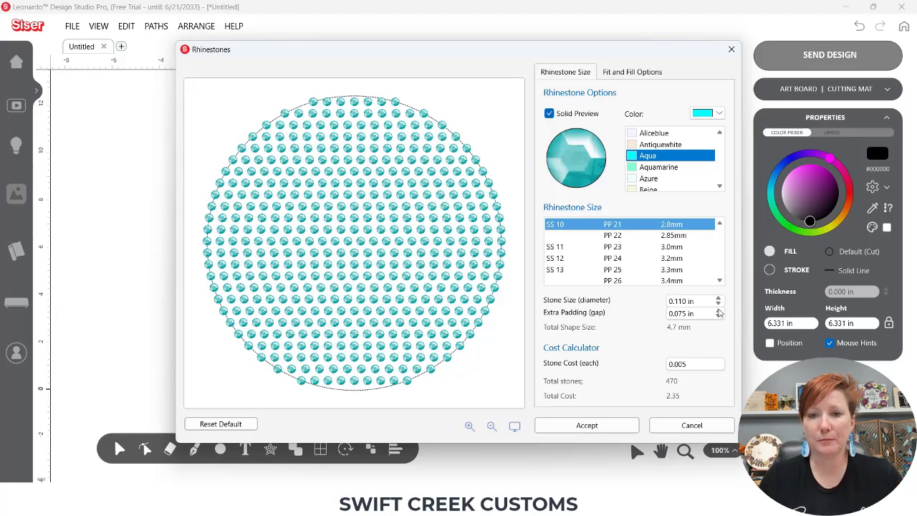
left_click(661, 374)
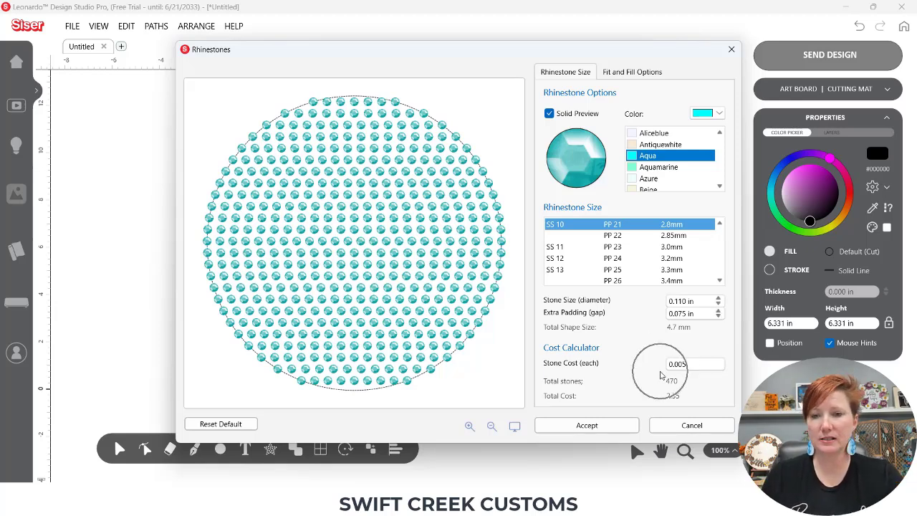
left_click(617, 371)
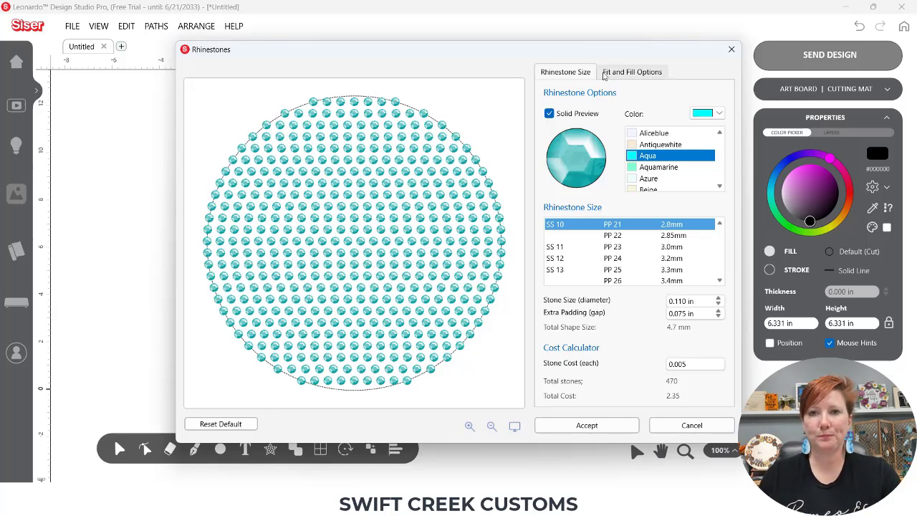
Try the Border Only fit option on the circle and return to Fill Only.
left_click(647, 75)
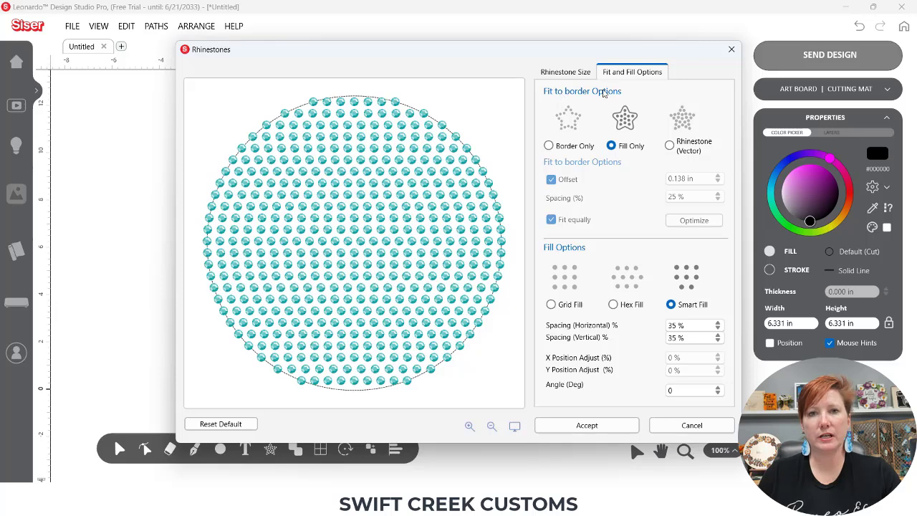
left_click(549, 146)
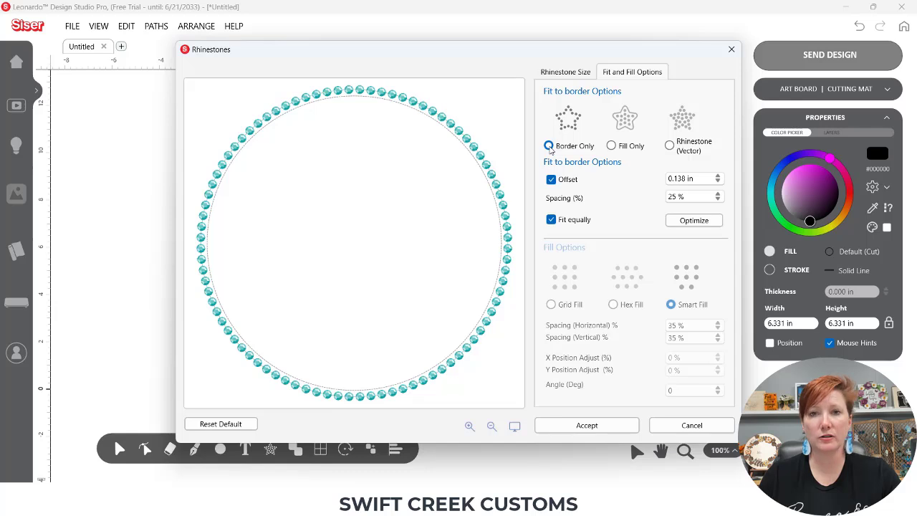
left_click(580, 124)
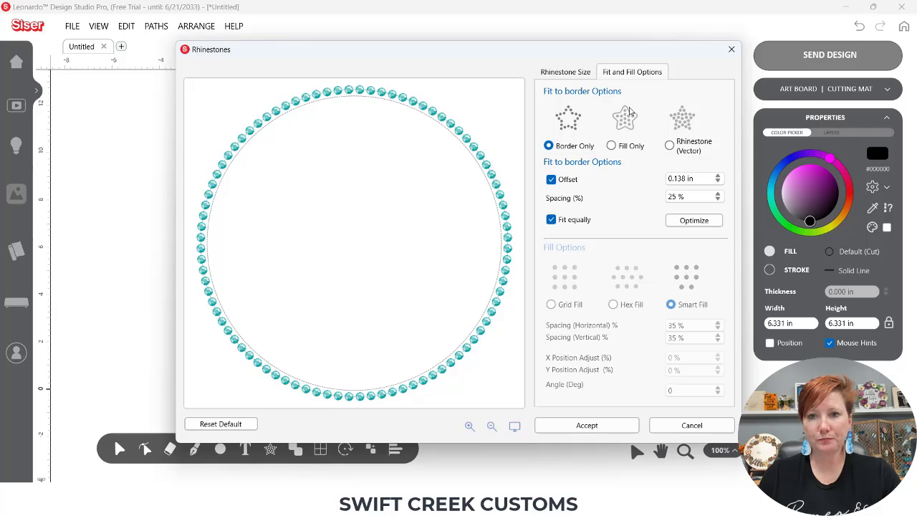
left_click(611, 146)
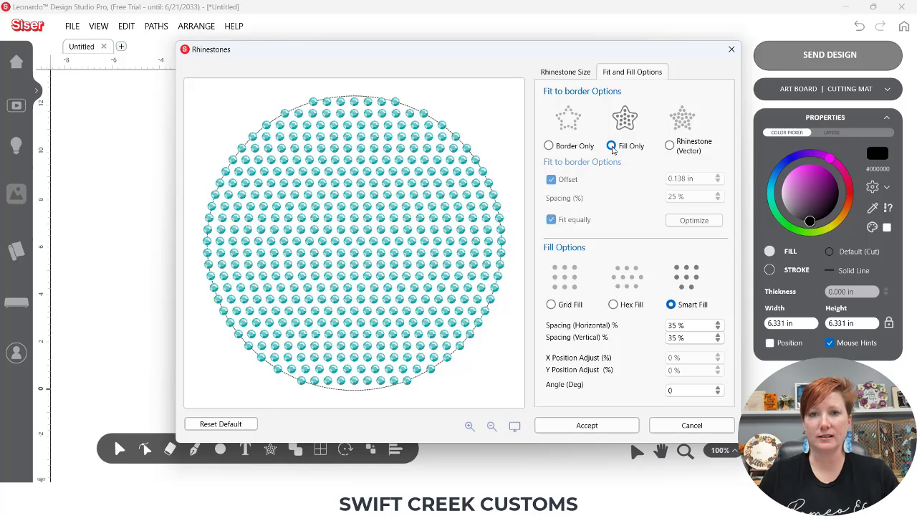
left_click(611, 147)
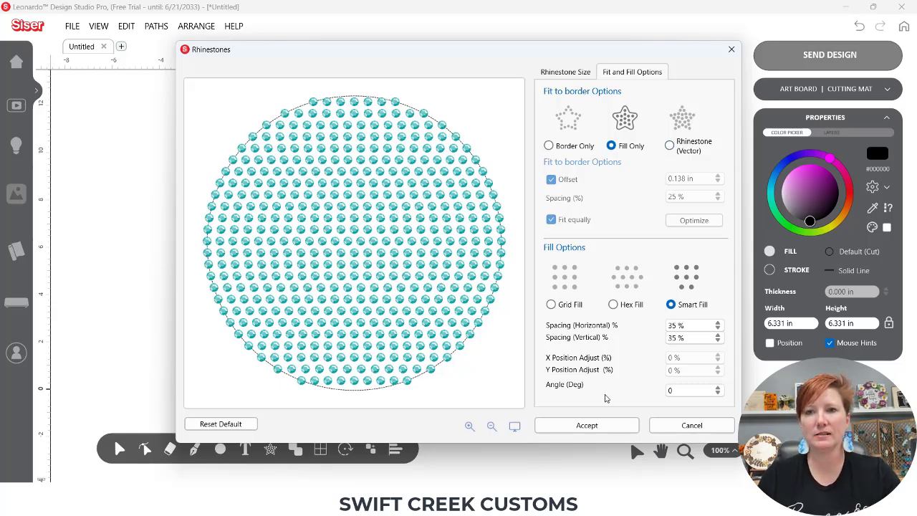
Try the Rhinestone (Vector) option to place stones on both the circle's border and its interior.
left_click(669, 147)
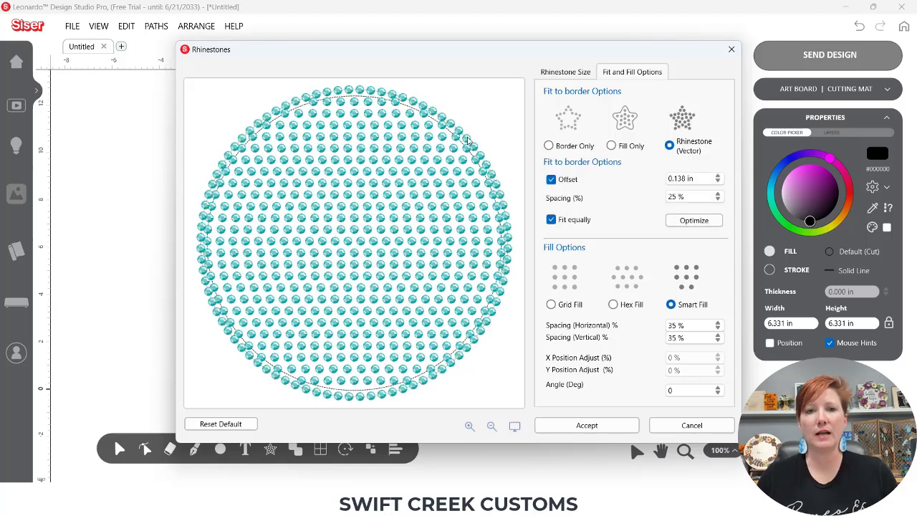
left_click(429, 117)
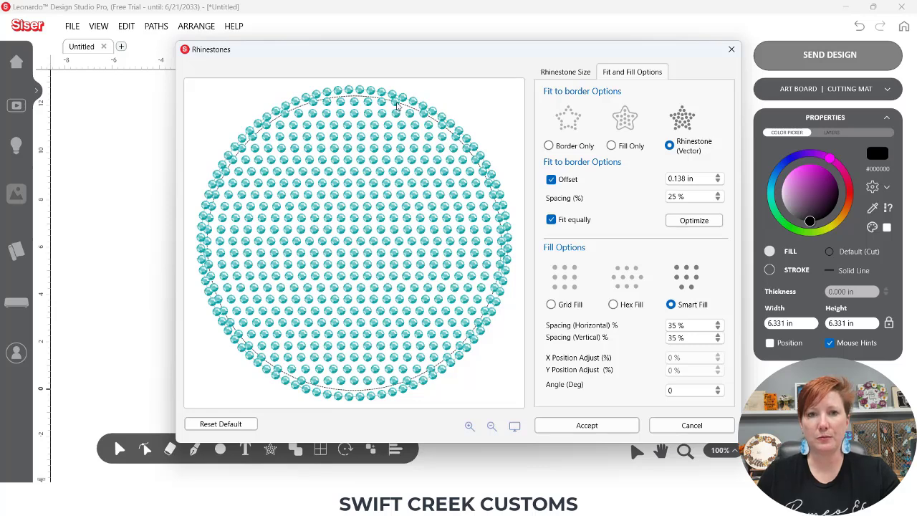
left_click(394, 105)
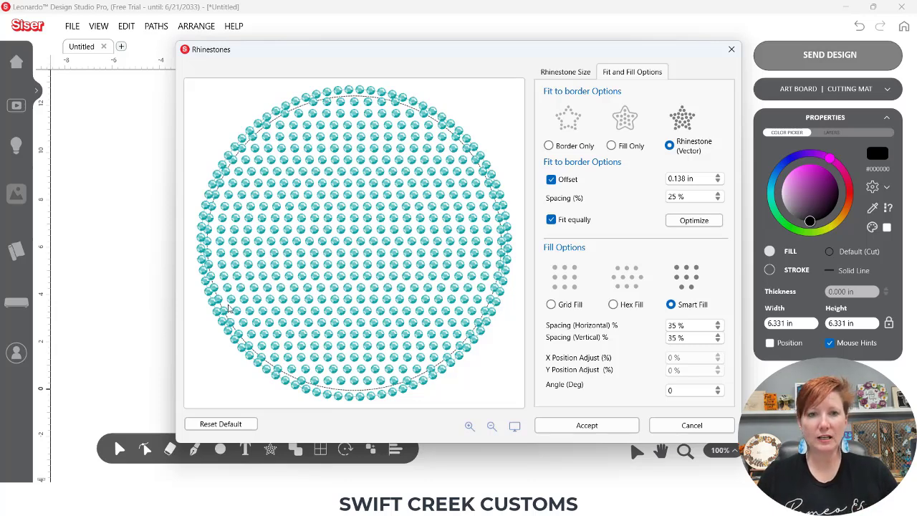
Reset the rhinestone settings to their defaults and set the stone color to Darkturquoise.
left_click(221, 424)
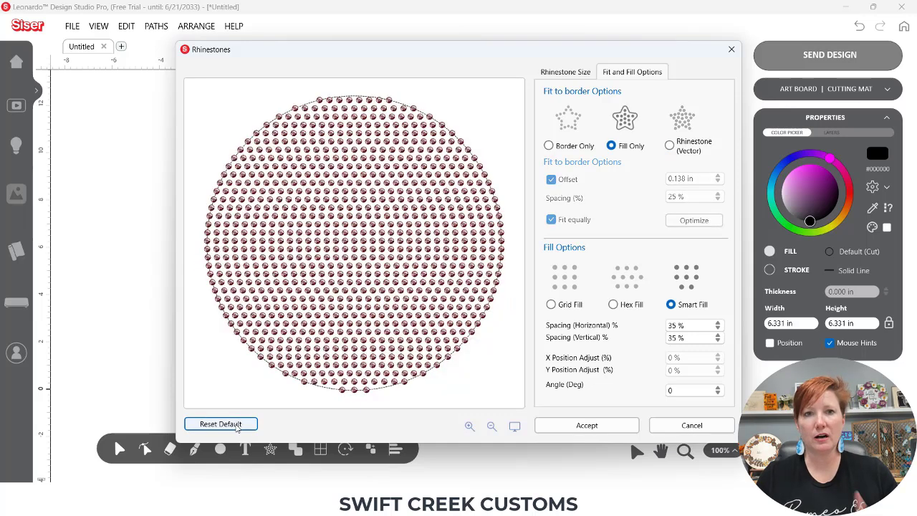
left_click(566, 73)
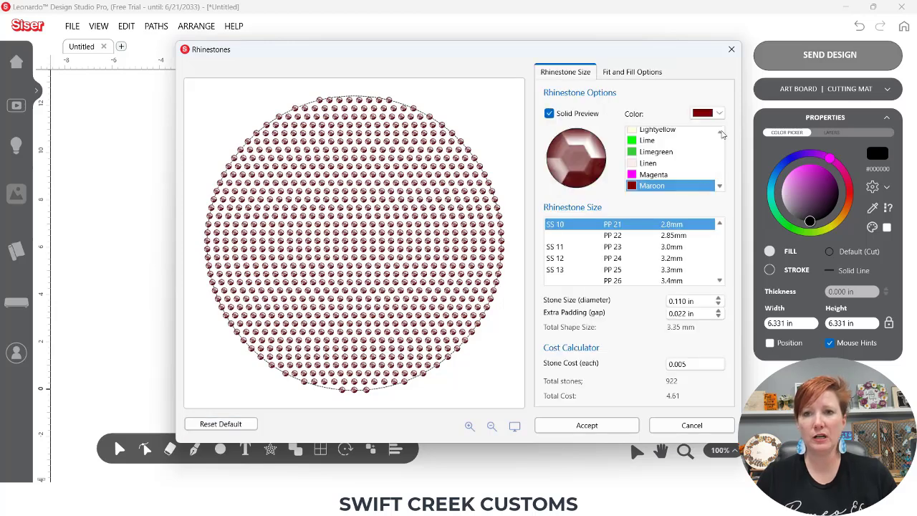
scroll(722, 135, "up", 5)
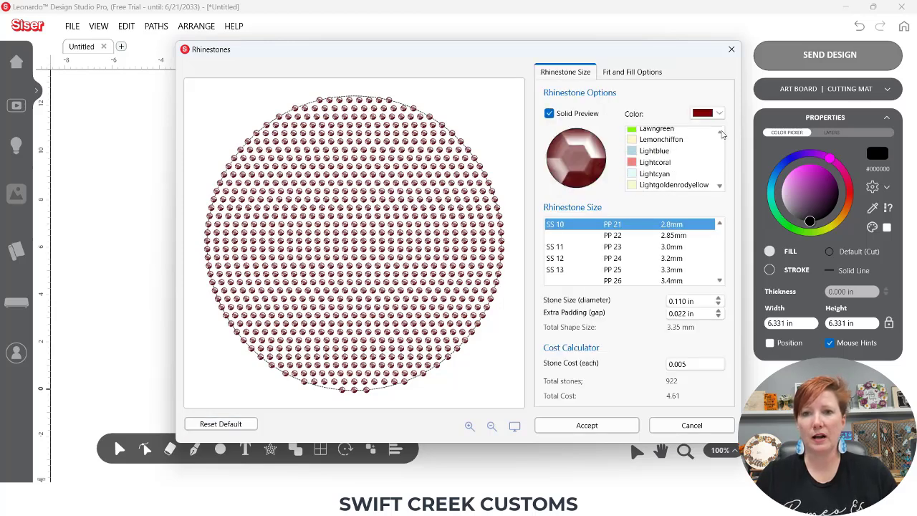
scroll(723, 134, "up", 6)
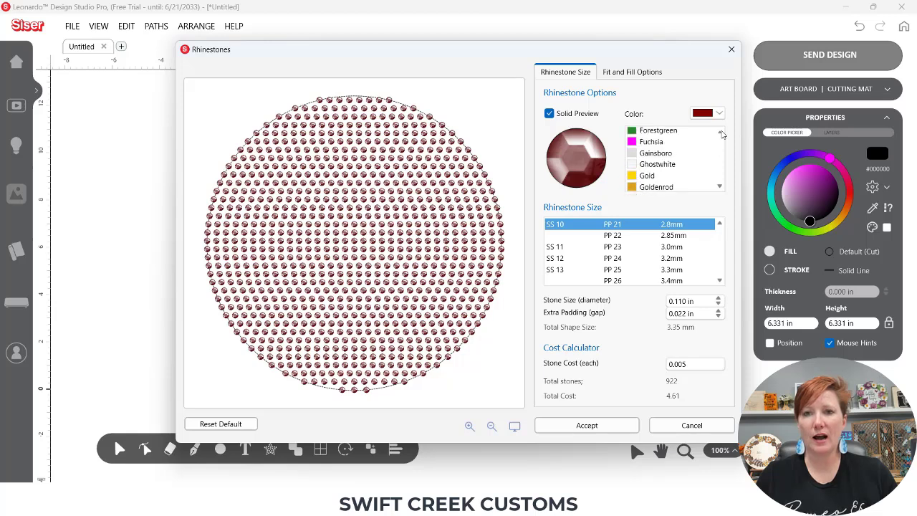
scroll(722, 135, "up", 5)
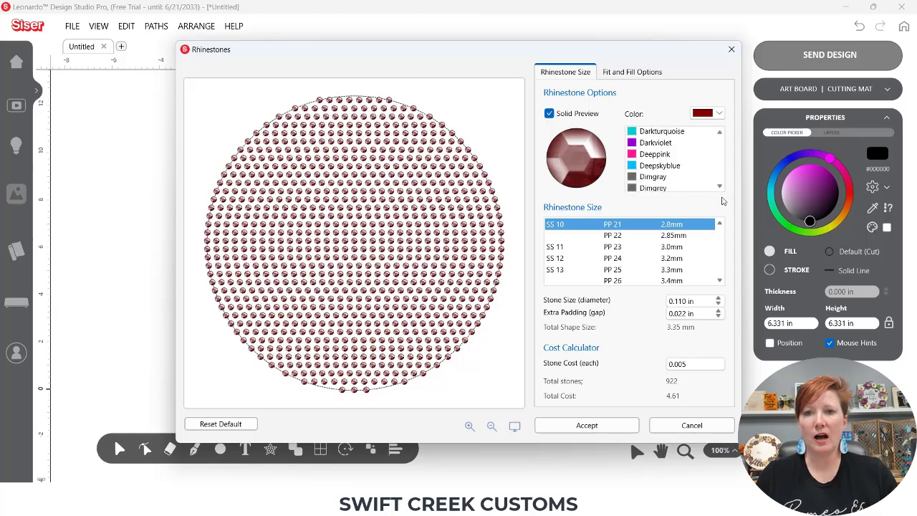
left_click(678, 135)
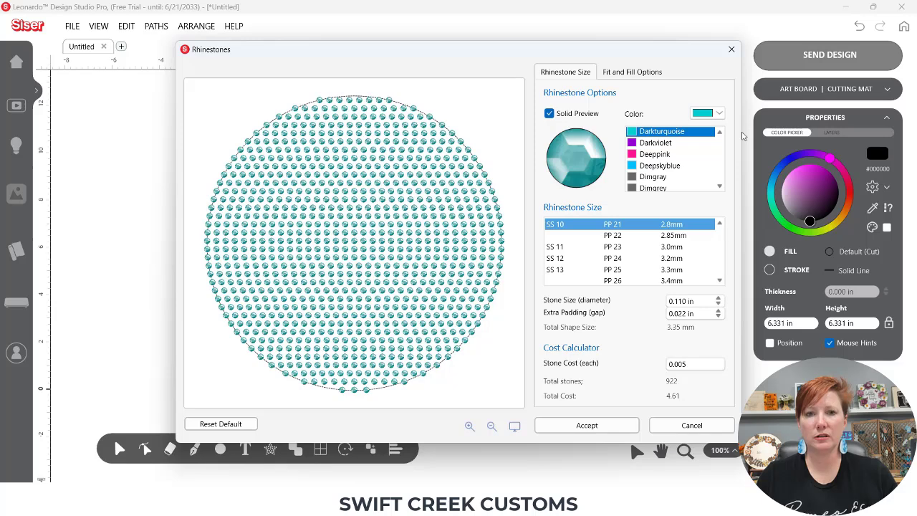
Set the stone color to Darkviolet and look over the stone size, padding and fill settings.
left_click(663, 143)
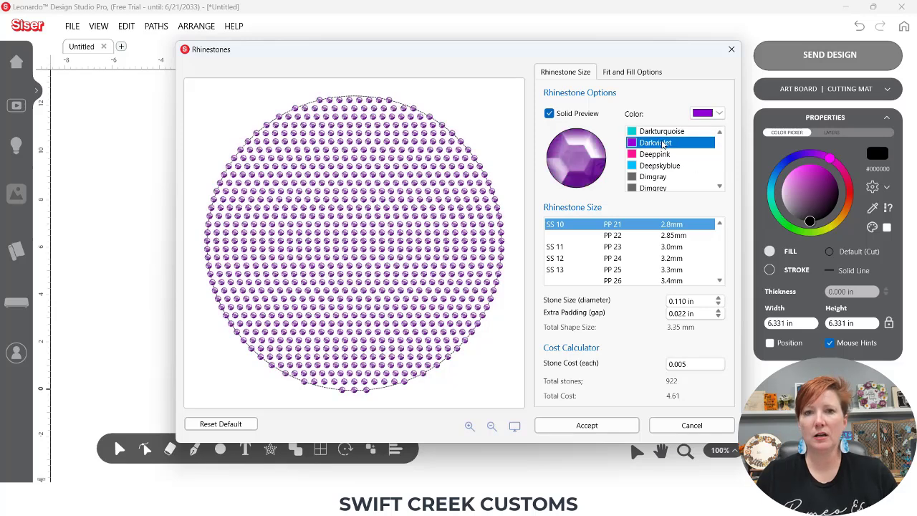
left_click(636, 75)
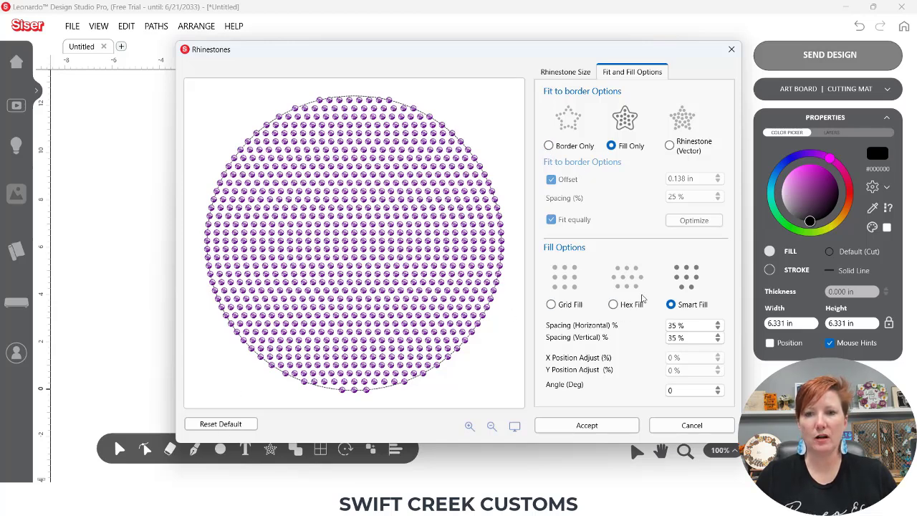
left_click(571, 72)
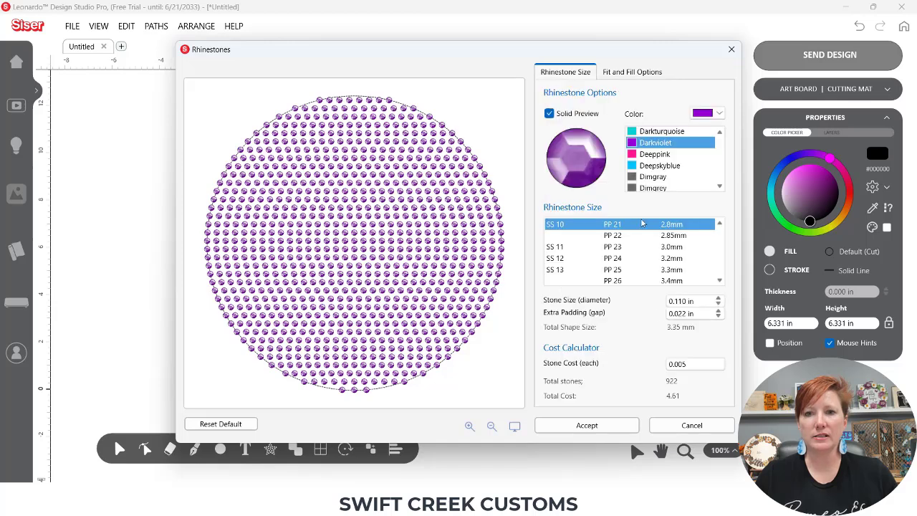
left_click(703, 307)
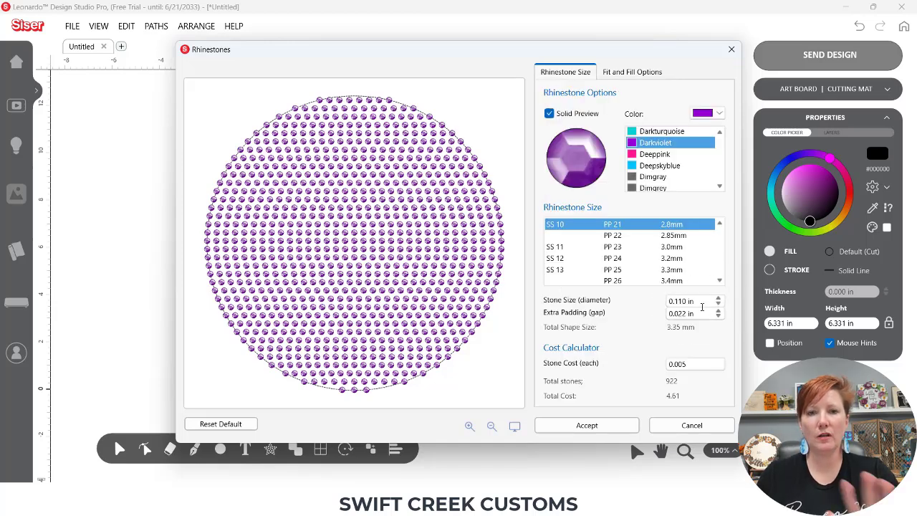
left_click(640, 72)
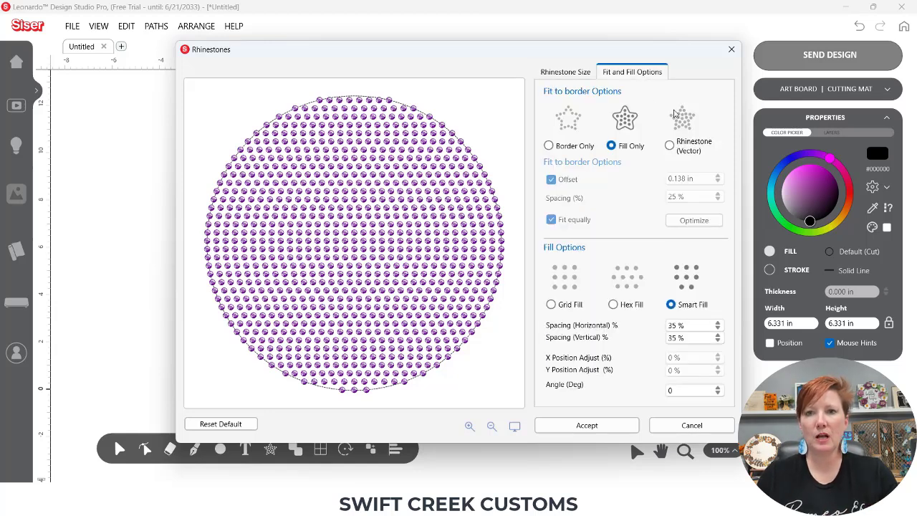
Switch the circle to Rhinestone (Vector) and try it with the border offset turned off and back on.
left_click(671, 146)
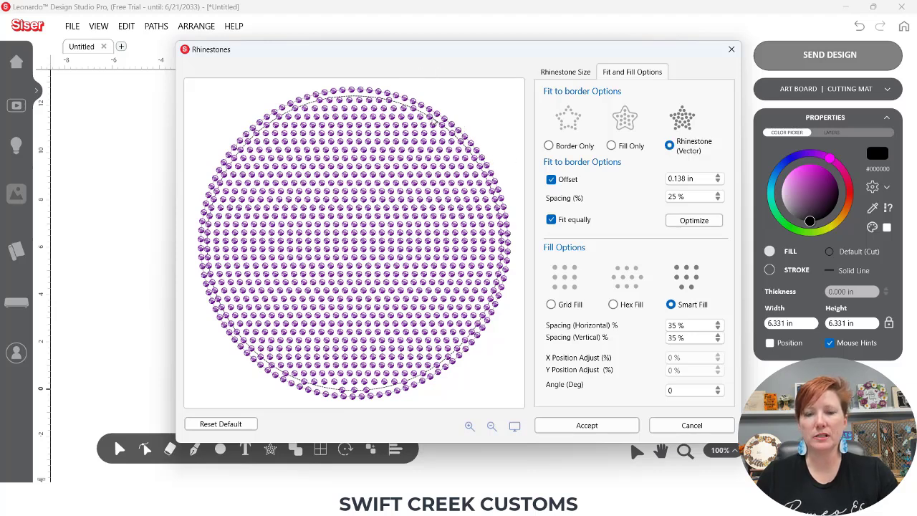
left_click(432, 122)
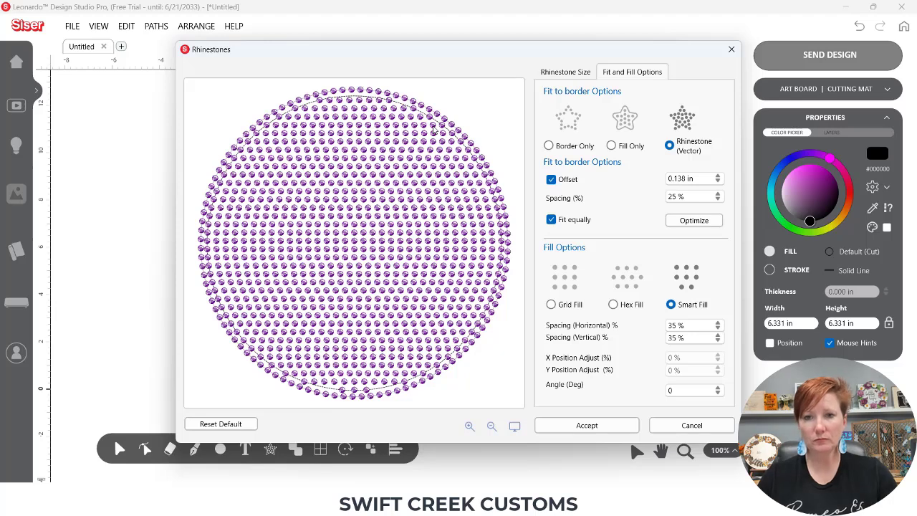
left_click(551, 180)
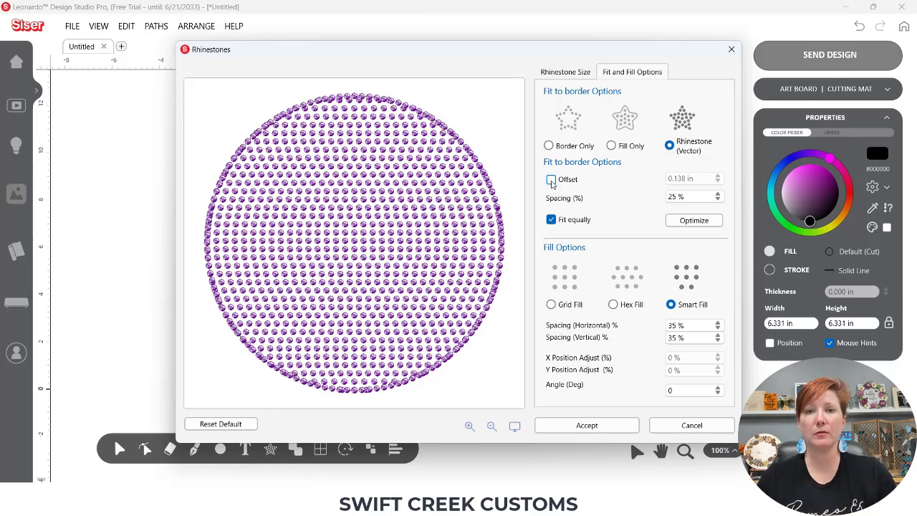
left_click(551, 180)
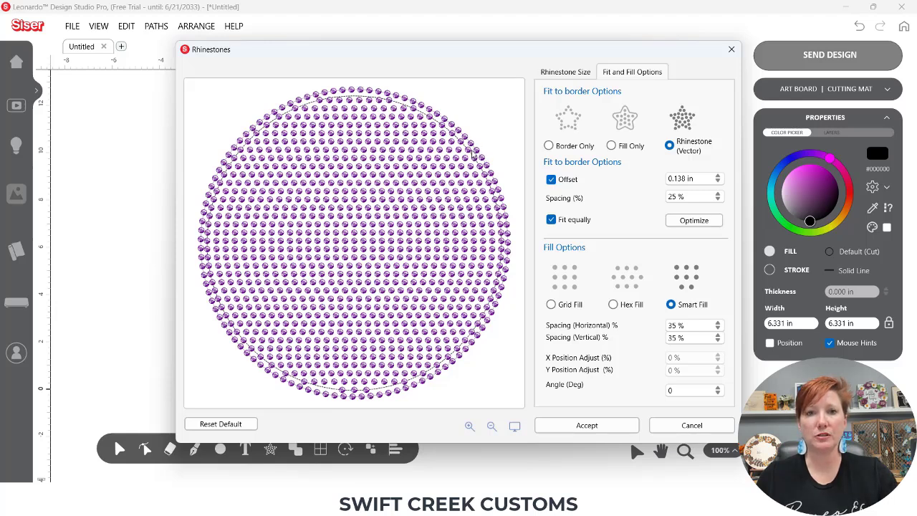
Try Border Only with the offset turned off and back on, and set the border spacing to 100%.
left_click(550, 147)
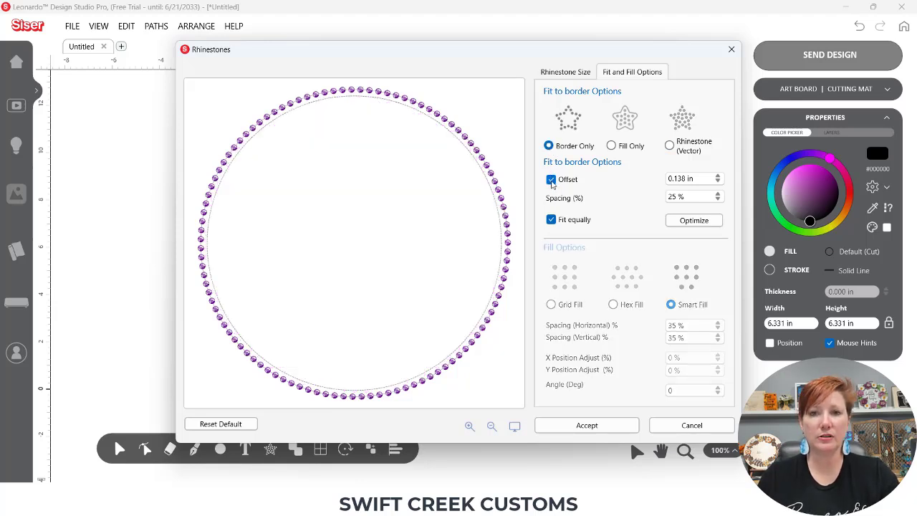
left_click(551, 180)
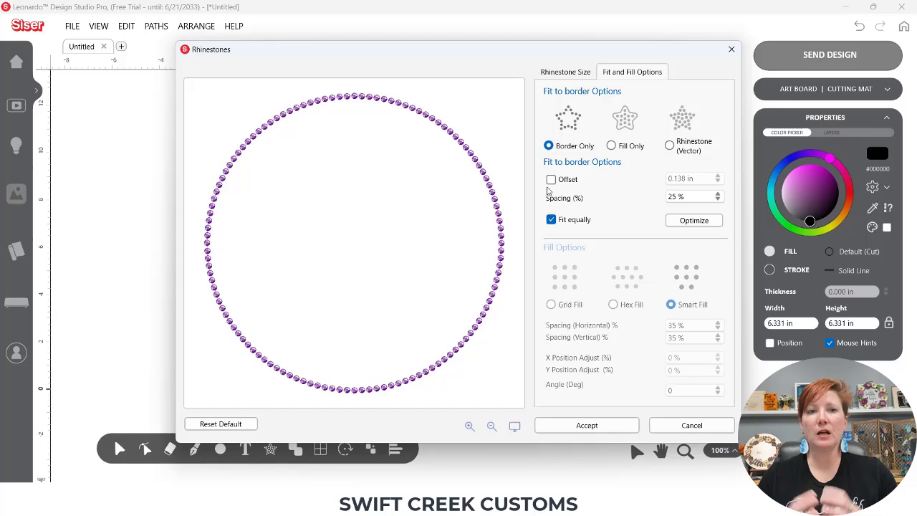
left_click(558, 179)
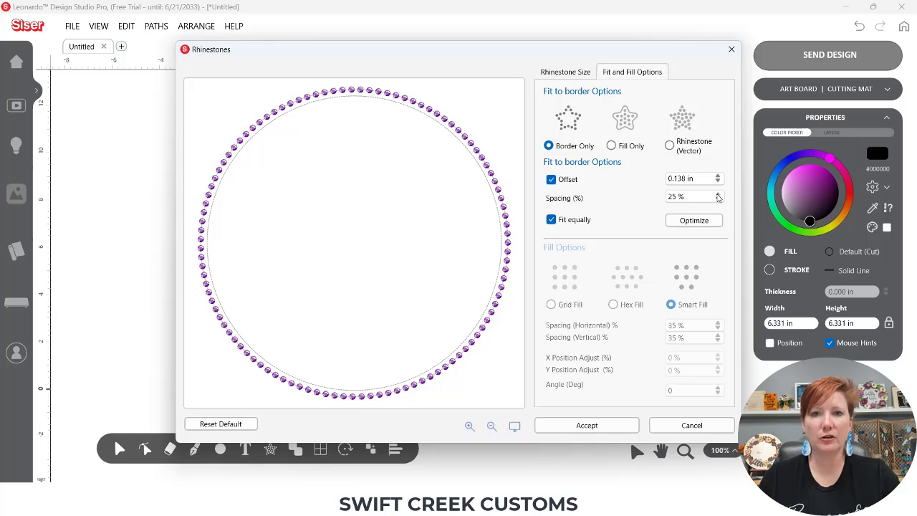
left_click_drag(718, 196, 718, 196)
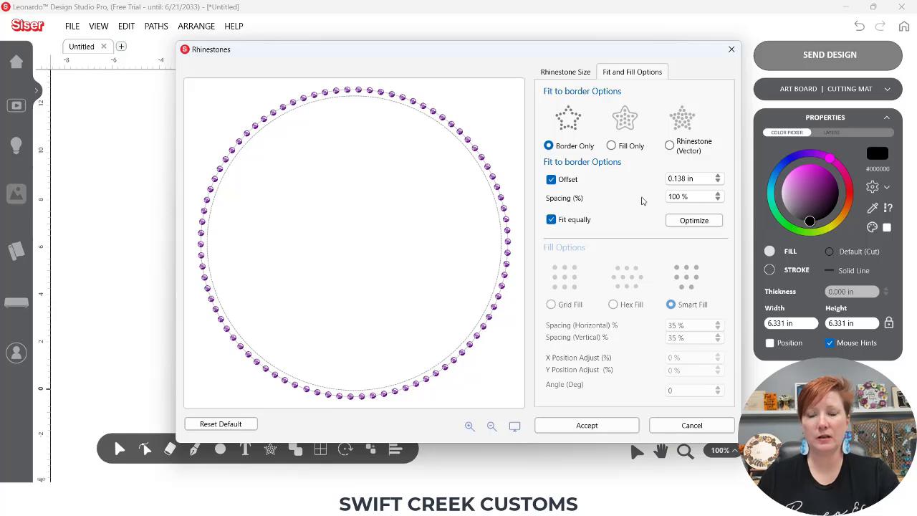
Reset the rhinestone settings to their defaults and set the stone color back to Darkviolet.
left_click(239, 428)
left_click(565, 72)
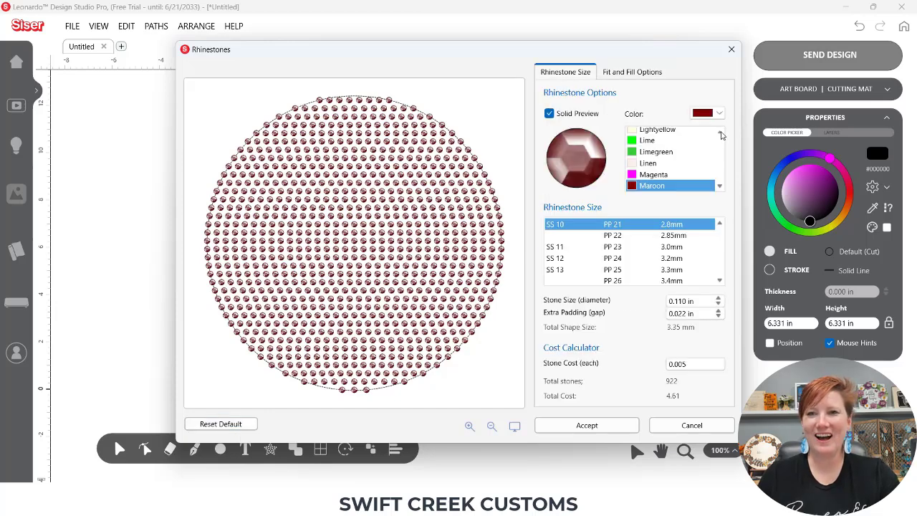
scroll(722, 135, "up", 3)
scroll(721, 136, "up", 7)
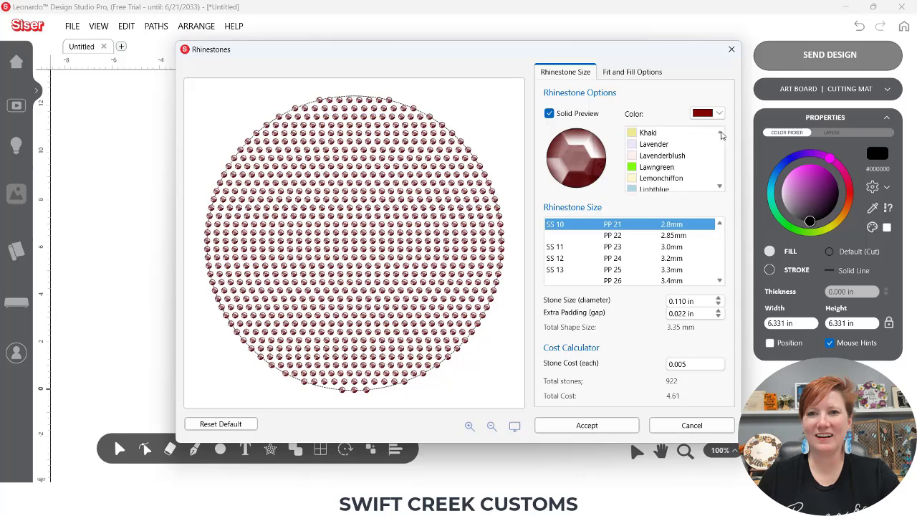
scroll(721, 136, "up", 15)
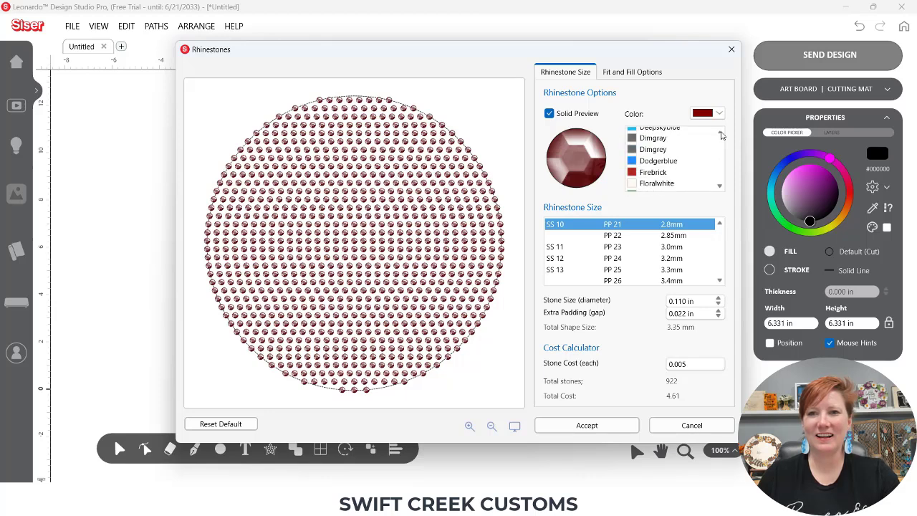
left_click(654, 170)
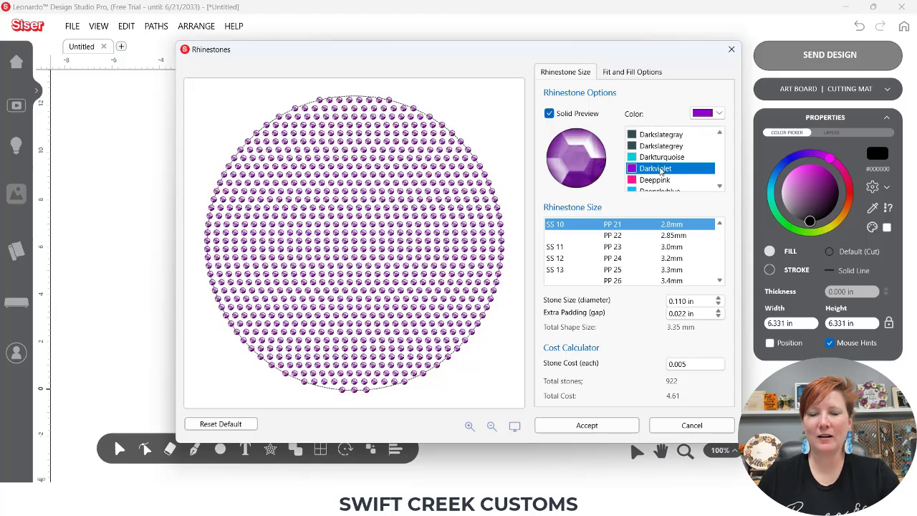
Compare the Border Only and Fill Only fit options on the circle, ending on Fill Only.
left_click(632, 74)
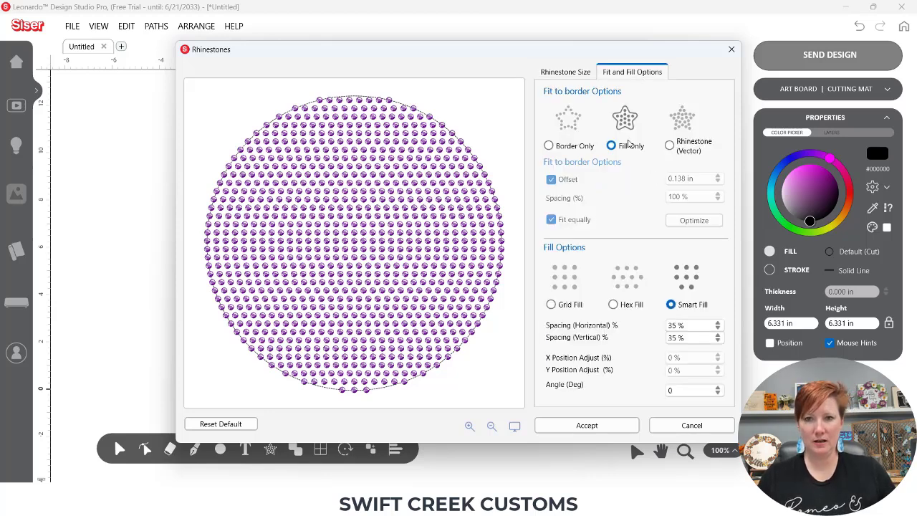
left_click(549, 146)
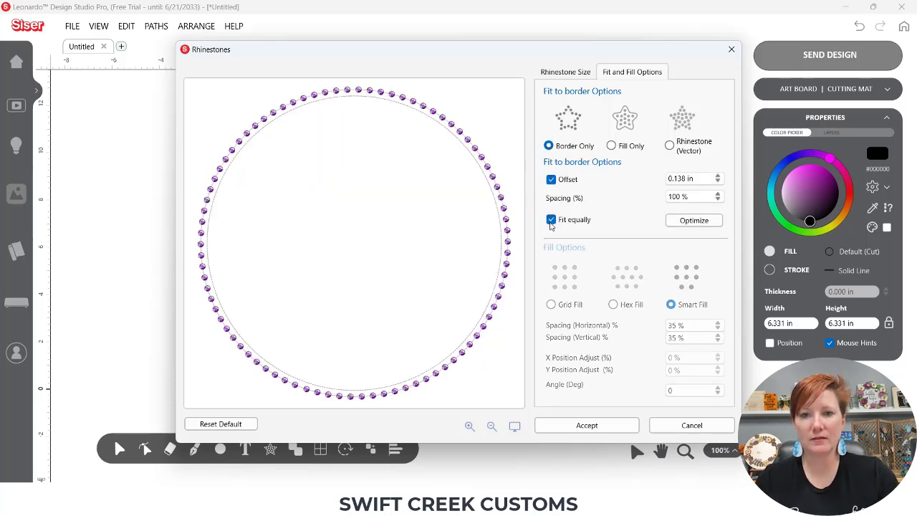
left_click(611, 145)
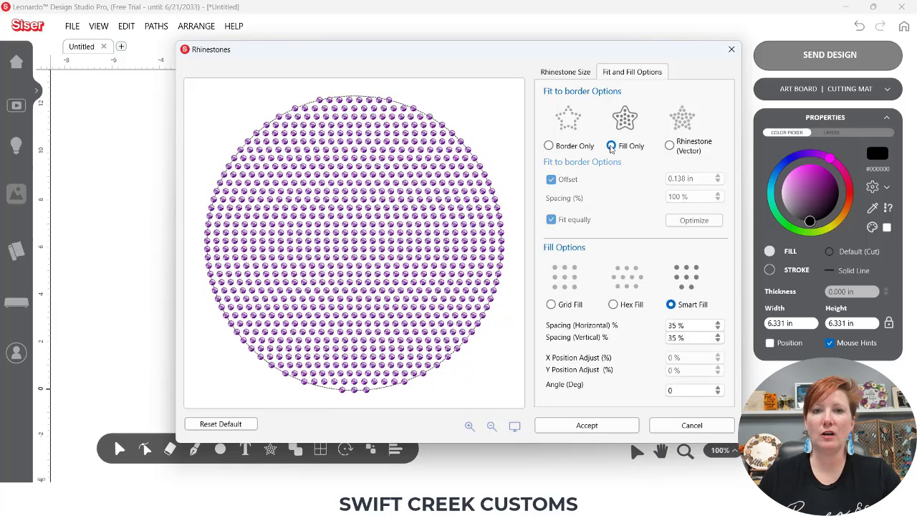
left_click(551, 180)
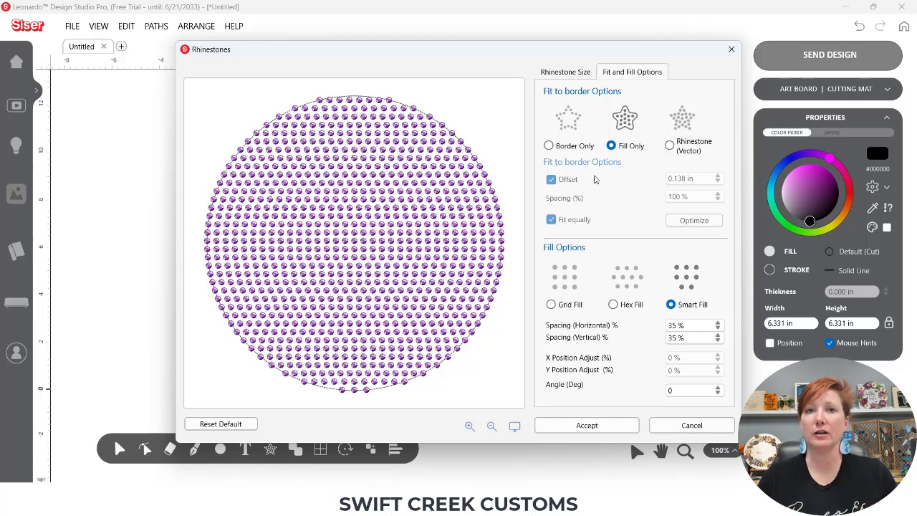
left_click(549, 147)
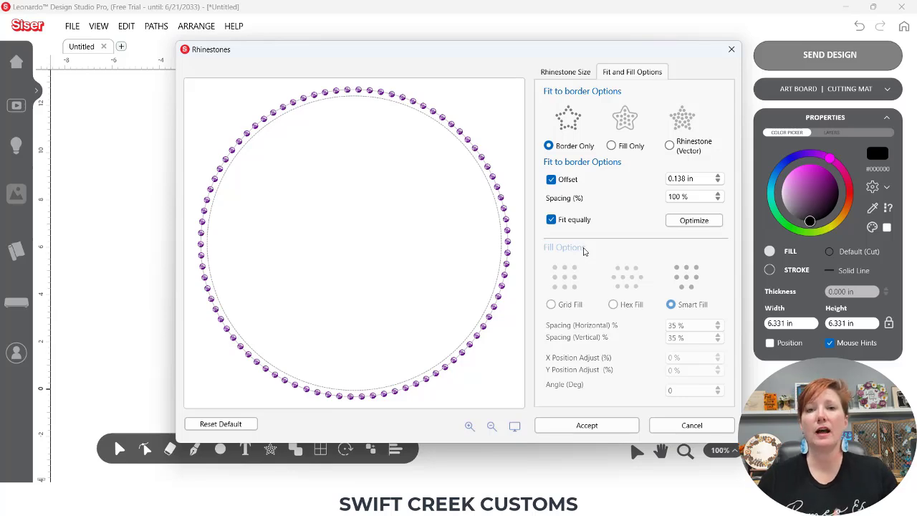
left_click(611, 146)
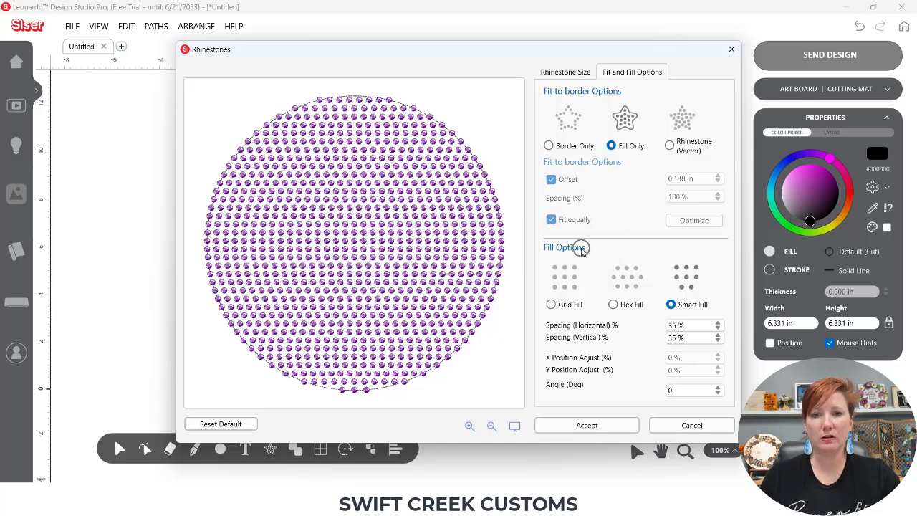
Try the Grid Fill and Hex Fill patterns in place of Smart Fill.
left_click(672, 305)
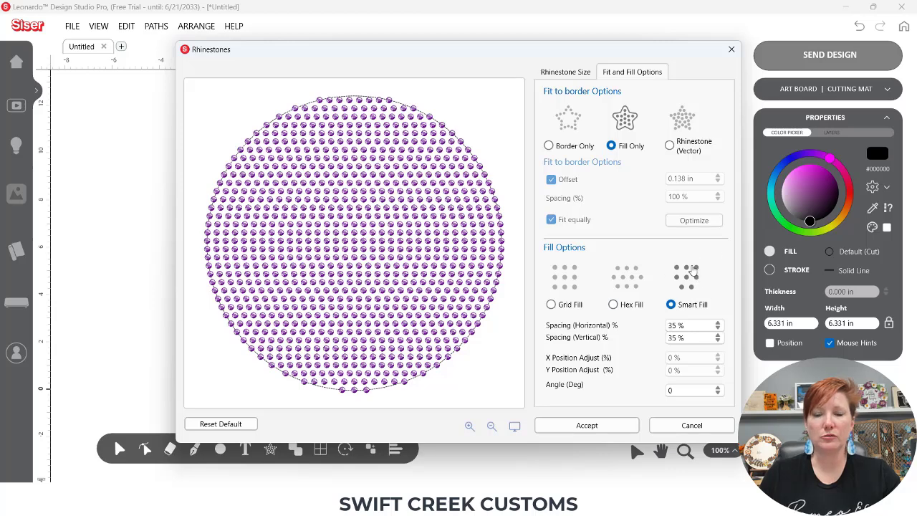
left_click(551, 305)
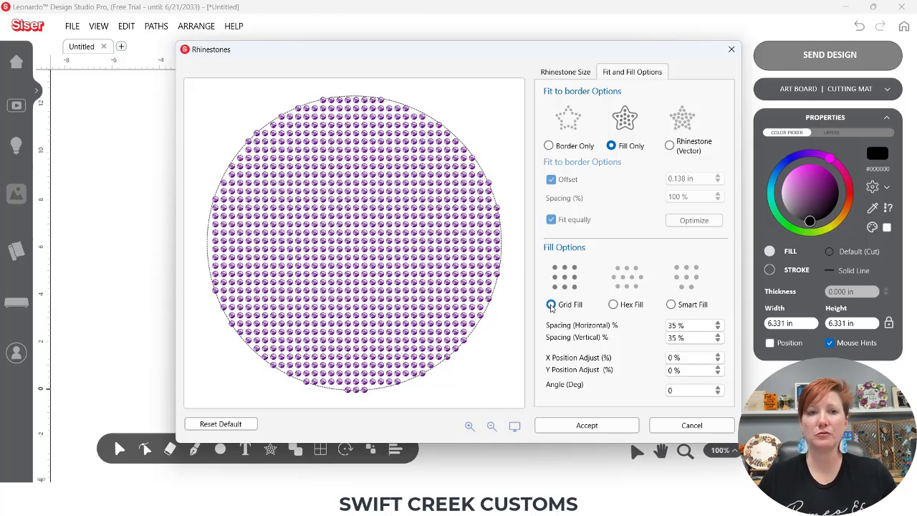
left_click(613, 305)
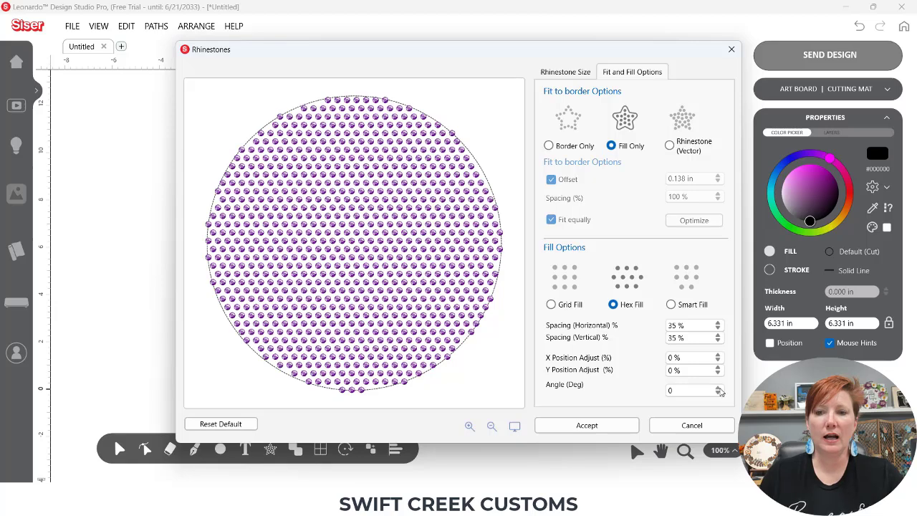
Try Hex Fill angles up to 60 degrees and switch to Smart Fill at an angle of 25 degrees.
scroll(719, 390, "up", 5)
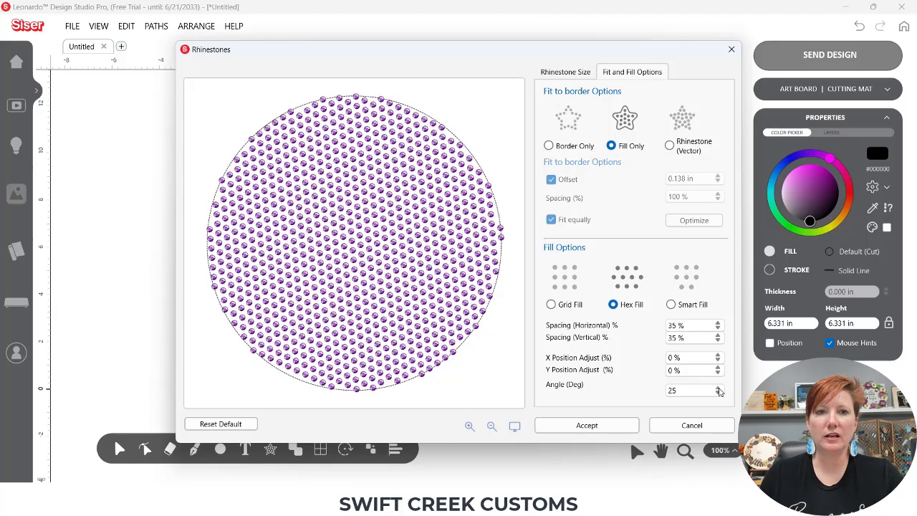
scroll(719, 390, "up", 5)
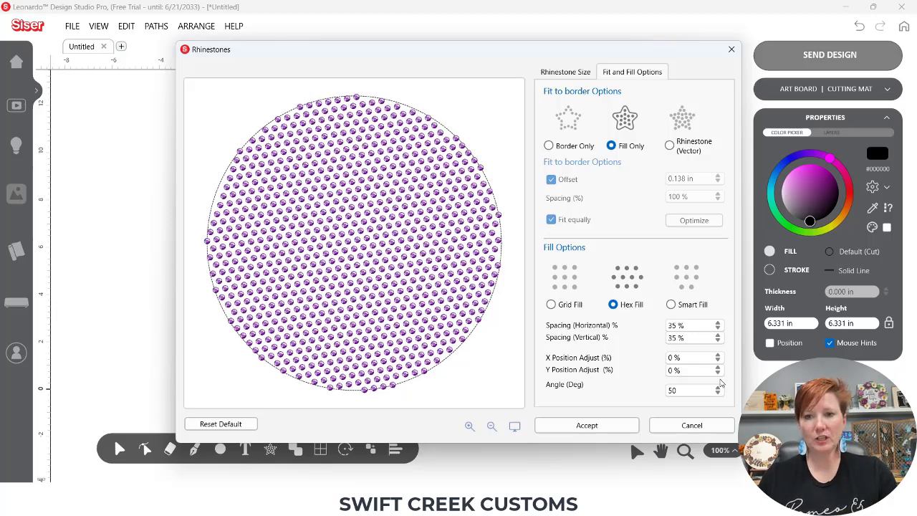
scroll(719, 391, "up", 2)
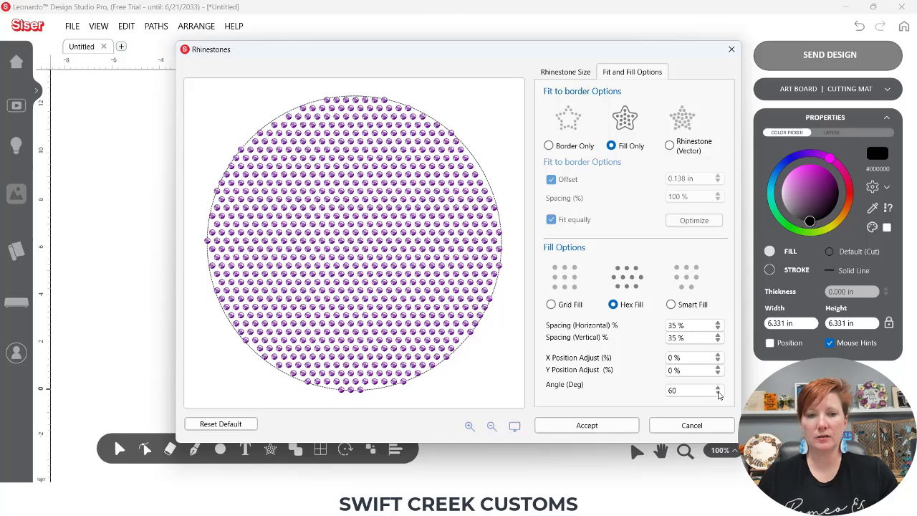
scroll(719, 392, "down", 1)
scroll(722, 394, "down", 6)
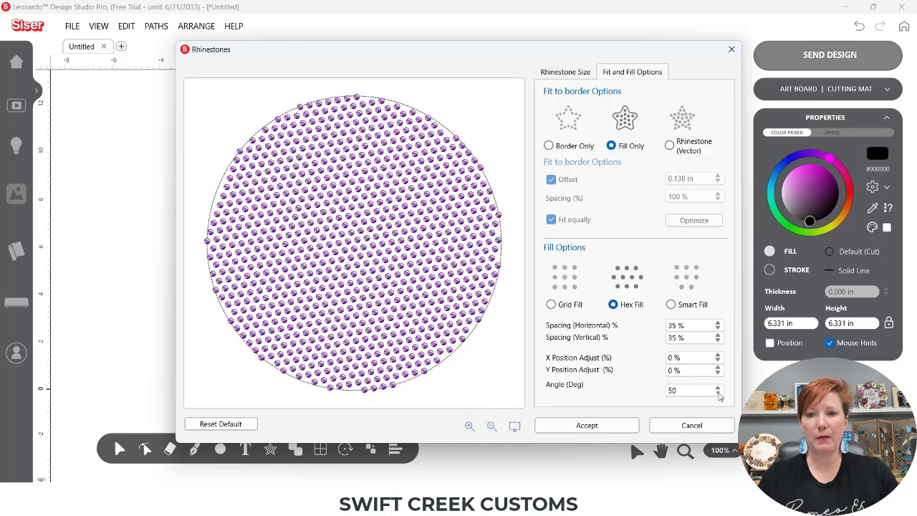
left_click(671, 304)
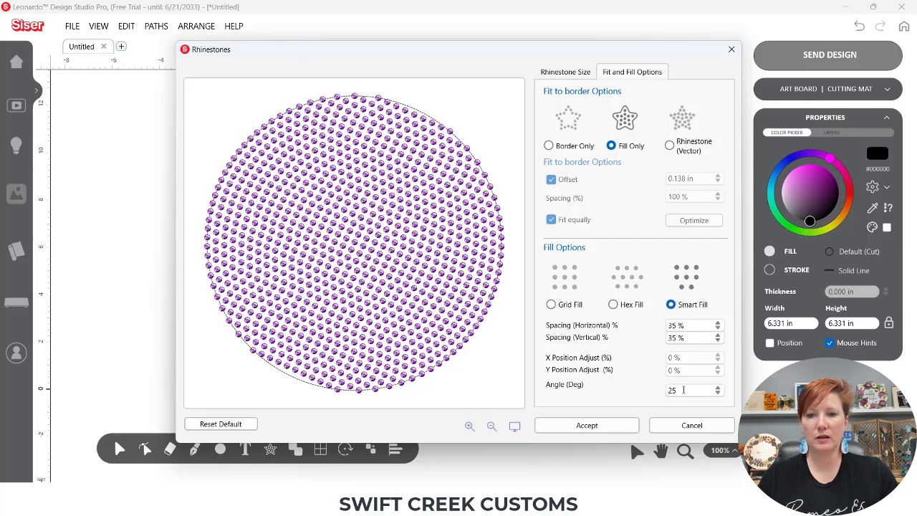
key("ctrl")
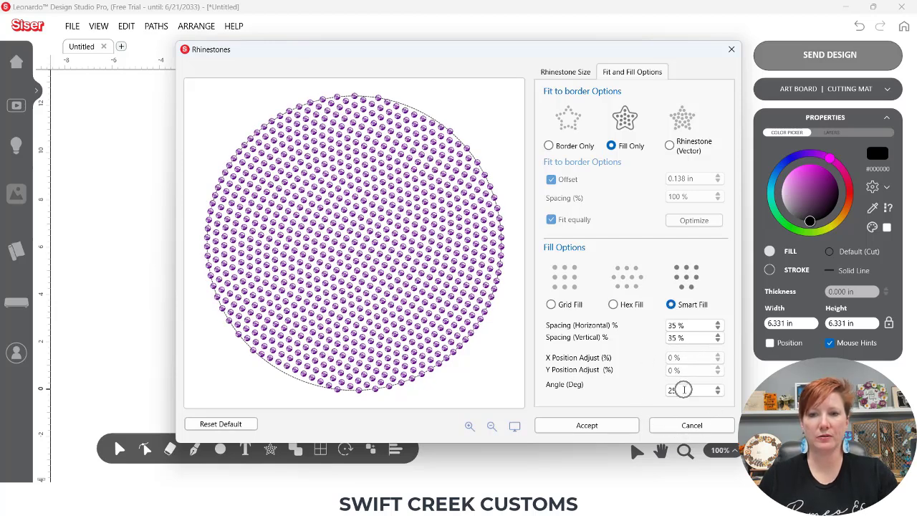
Reset the rhinestone settings to their defaults and leave the Rhinestones dialog without applying them to the circle.
left_click(231, 423)
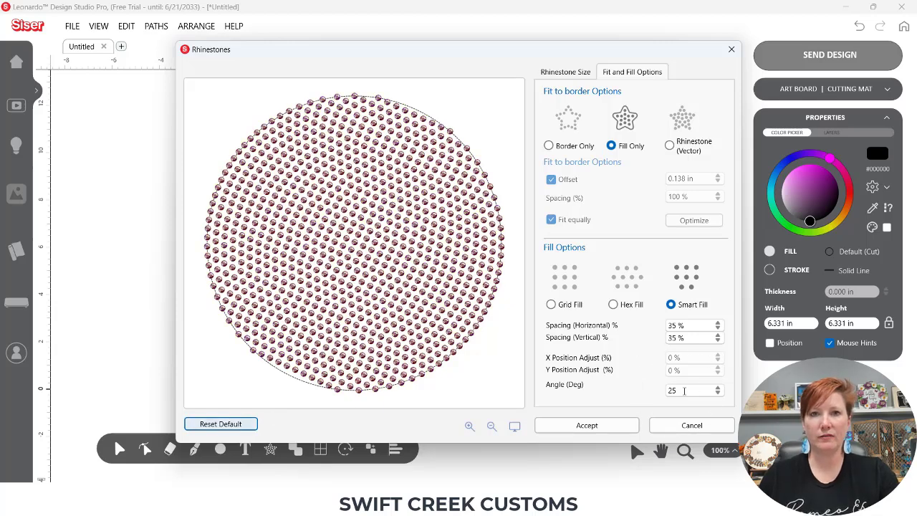
key("ctrl")
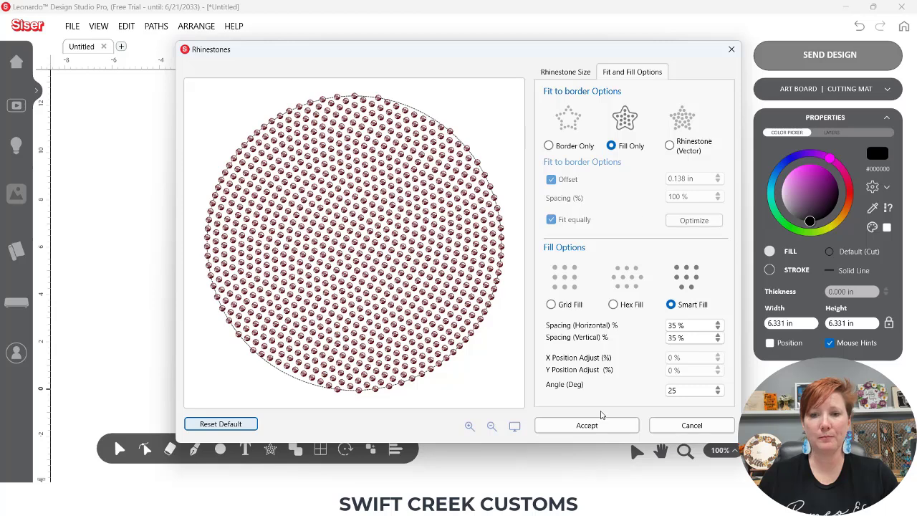
left_click(685, 427)
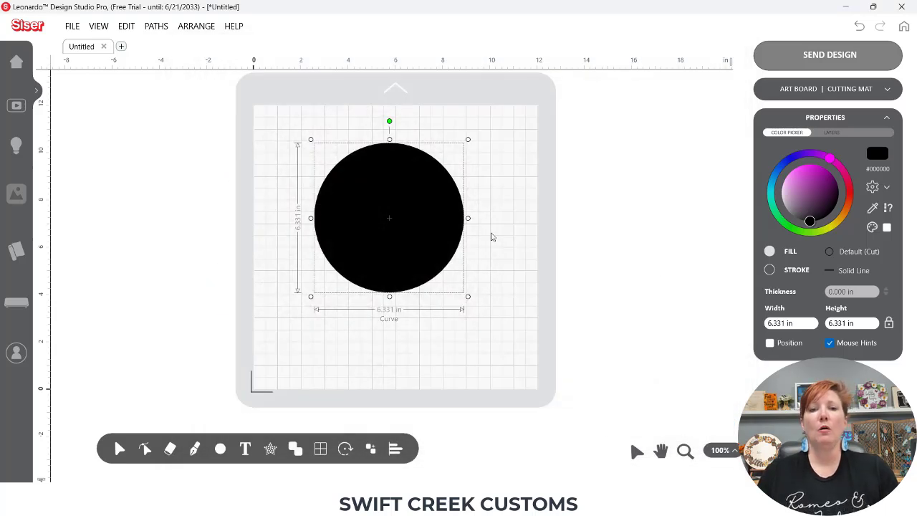
Delete the circle from the mat and search the Design Library for "moon".
key("Delete")
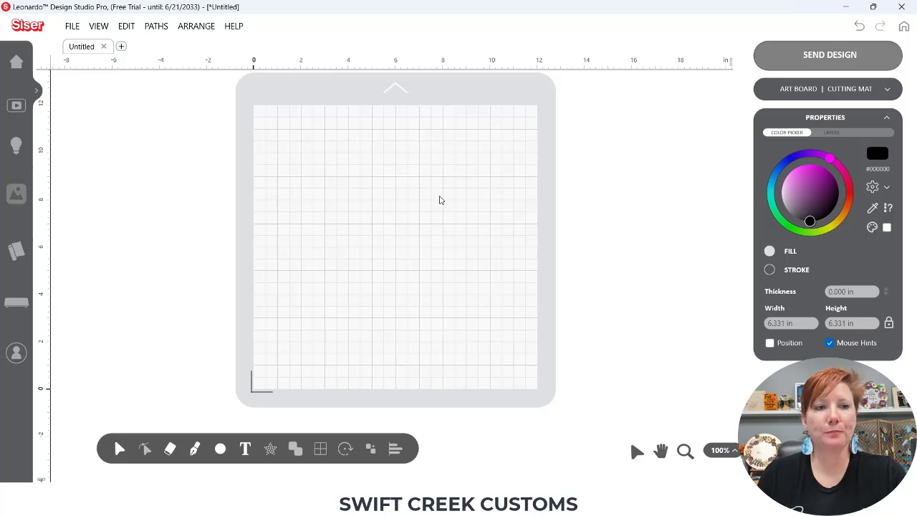
left_click(31, 201)
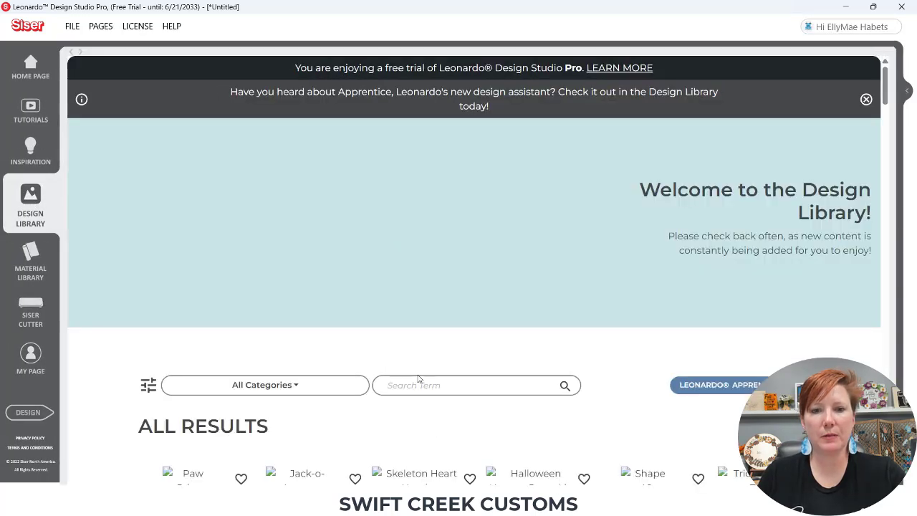
left_click(417, 384)
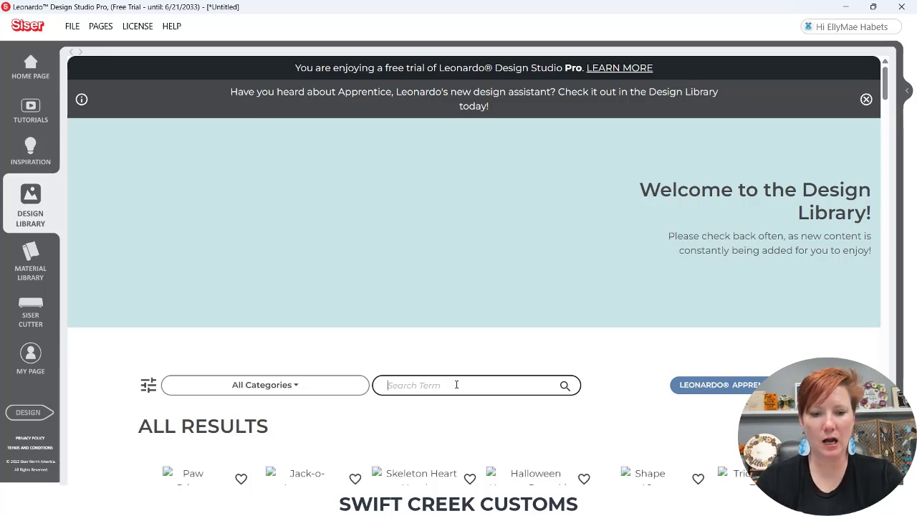
type("moon")
key("Return")
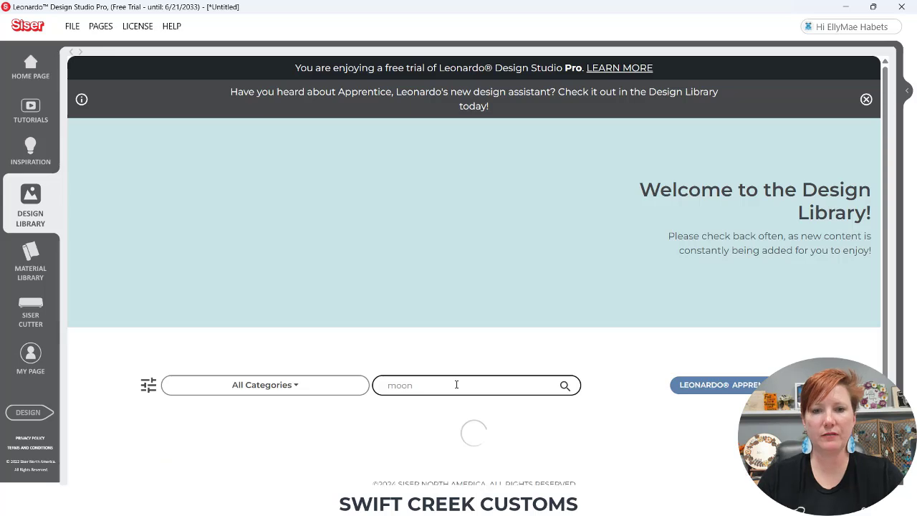
Browse the moon designs and open Boho Moon Decor on the artboard.
scroll(891, 215, "down", 2)
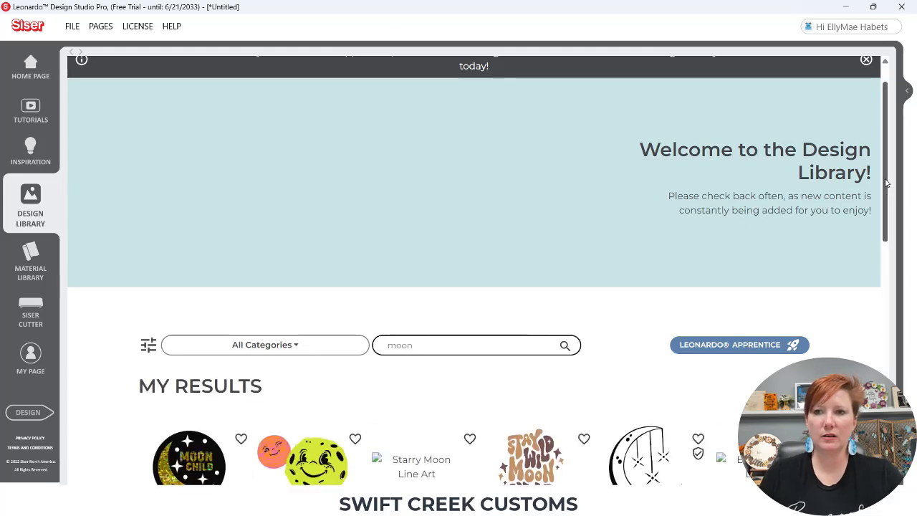
scroll(888, 258, "down", 3)
scroll(887, 293, "down", 4)
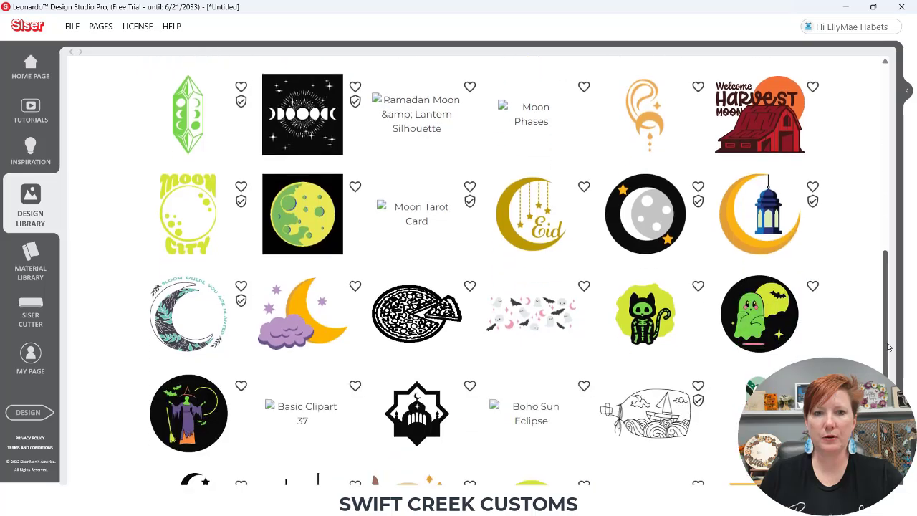
scroll(899, 387, "up", 6)
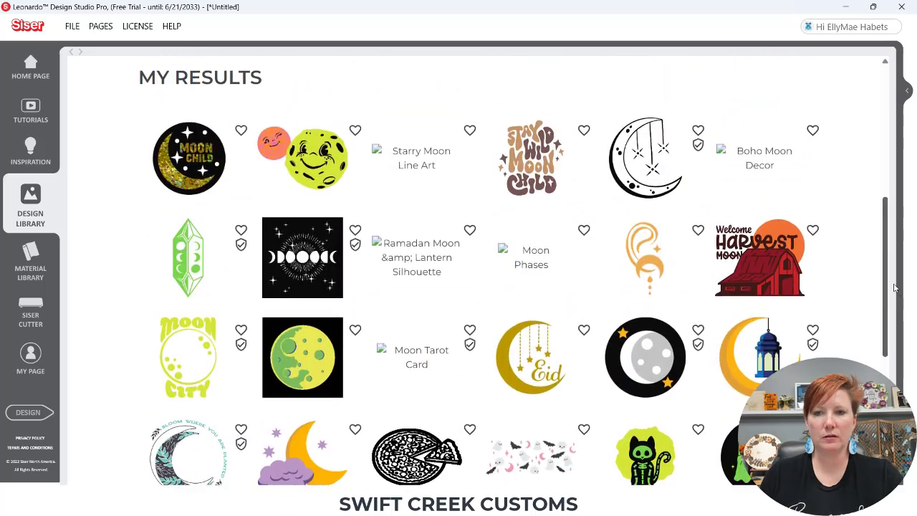
scroll(902, 389, "down", 5)
scroll(905, 391, "down", 1)
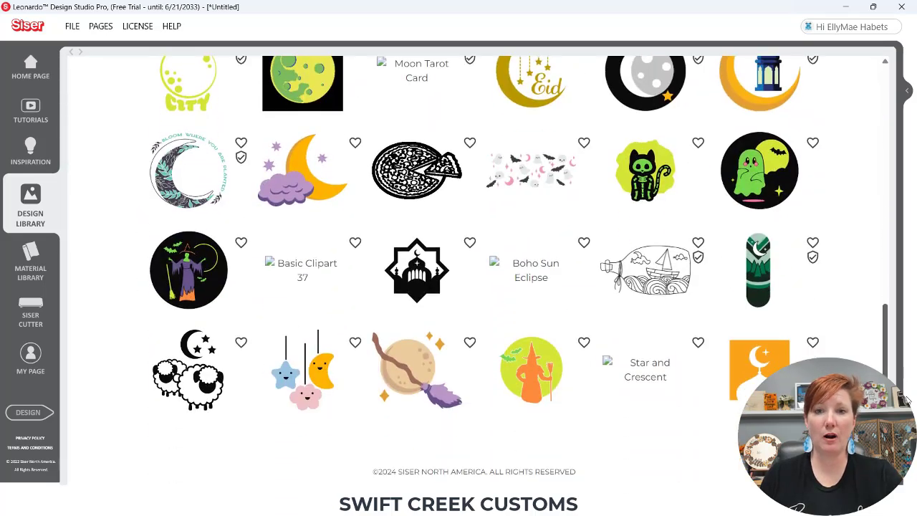
scroll(902, 383, "up", 3)
scroll(900, 376, "down", 2)
scroll(895, 369, "down", 2)
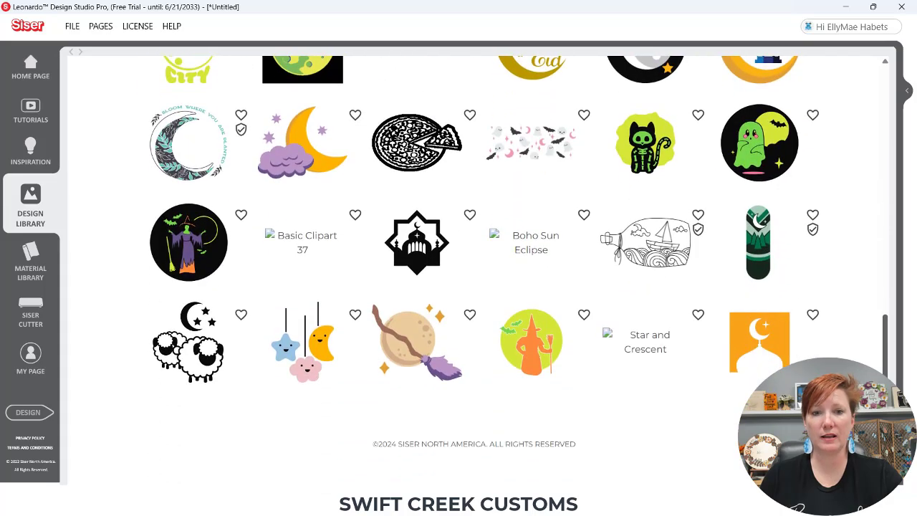
scroll(752, 243, "up", 7)
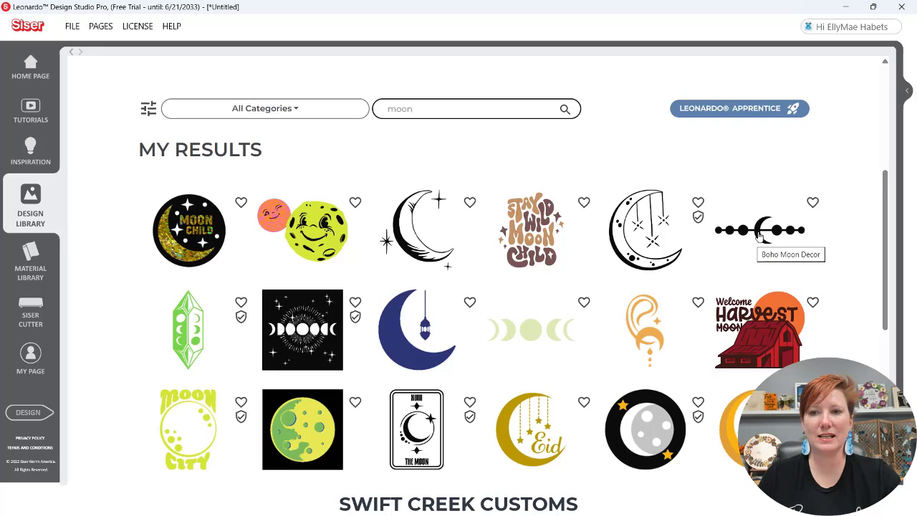
left_click(768, 228)
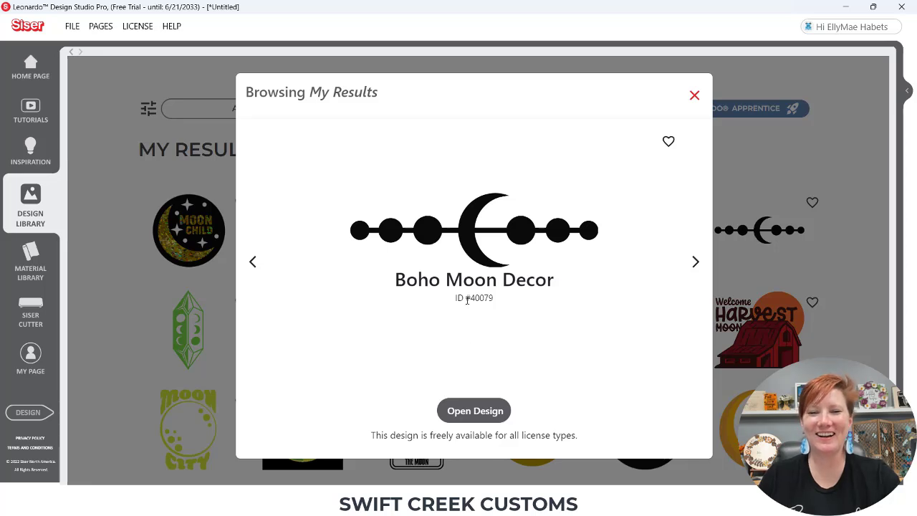
left_click(474, 412)
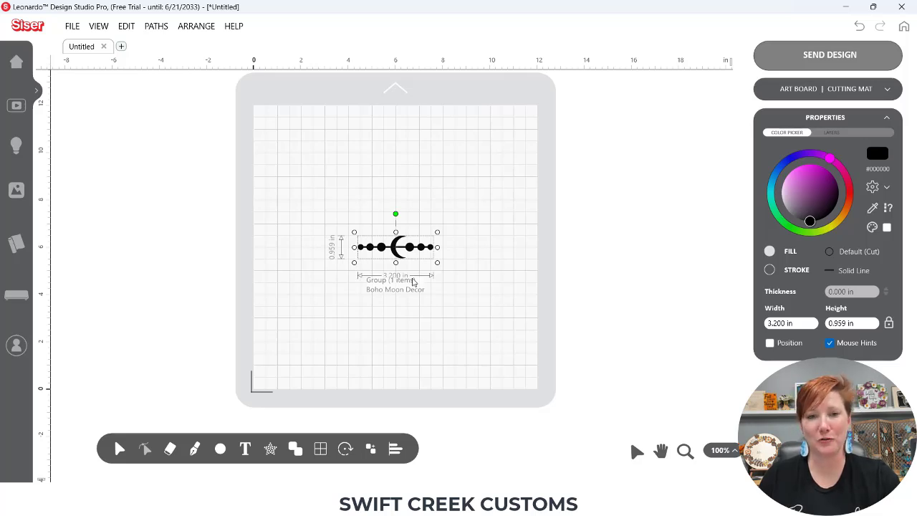
Enlarge the Boho Moon Decor design proportionally to about 10.65 in wide and position it near the middle of the mat.
left_click_drag(354, 263, 257, 313)
left_click_drag(436, 232, 512, 210)
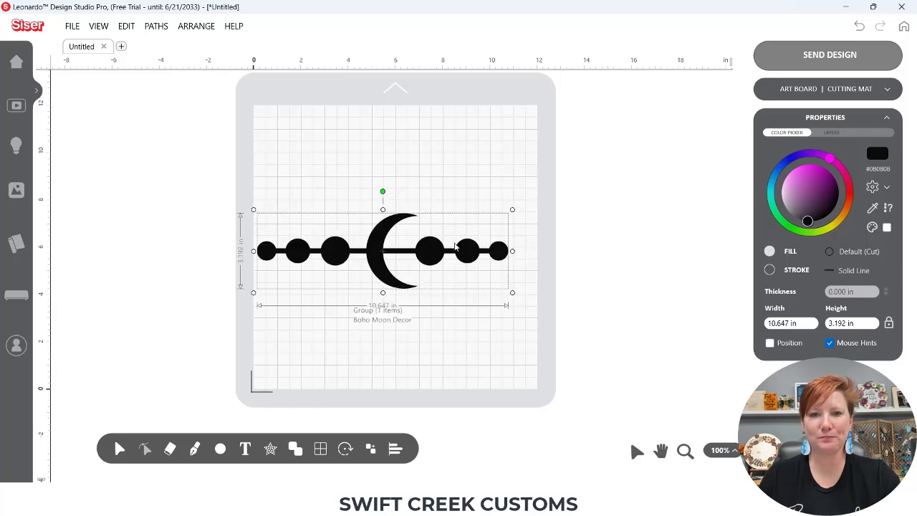
mouse_move(456, 247)
left_mouse_down()
mouse_move(462, 240)
mouse_move(444, 249)
left_mouse_up()
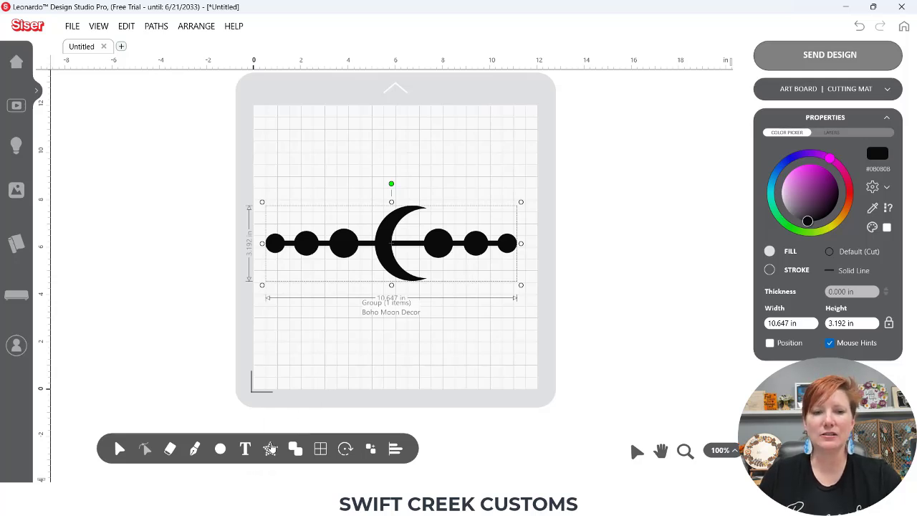
Add a Border Only rhinestone outline around the moon design, keeping the SS 10 stone size and 0.138 in offset.
mouse_move(270, 450)
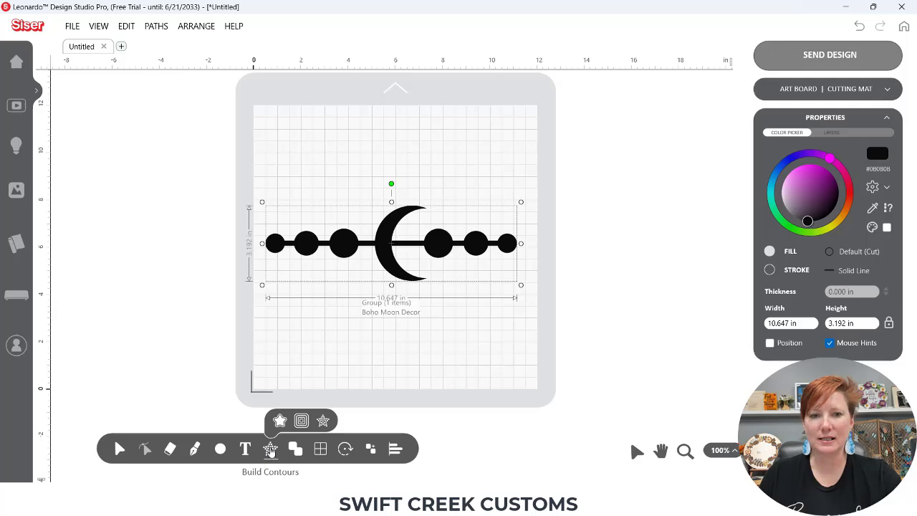
left_click(324, 423)
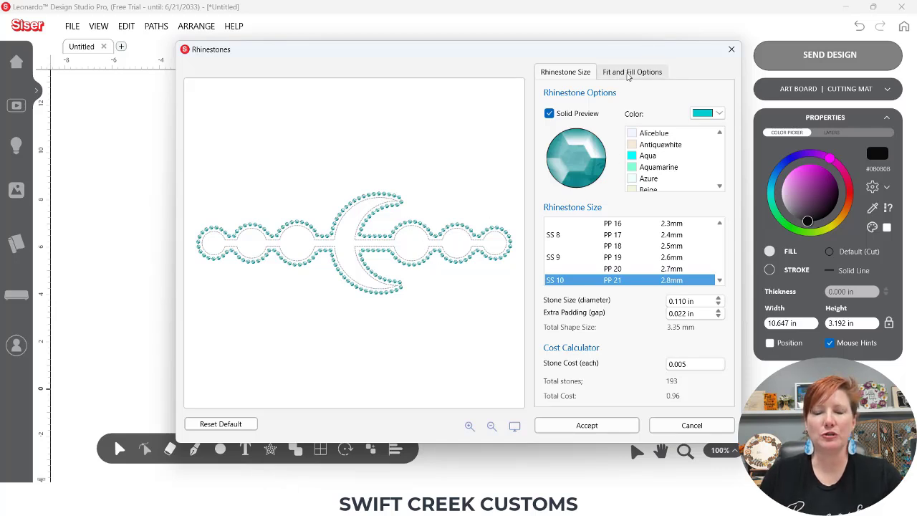
left_click(629, 76)
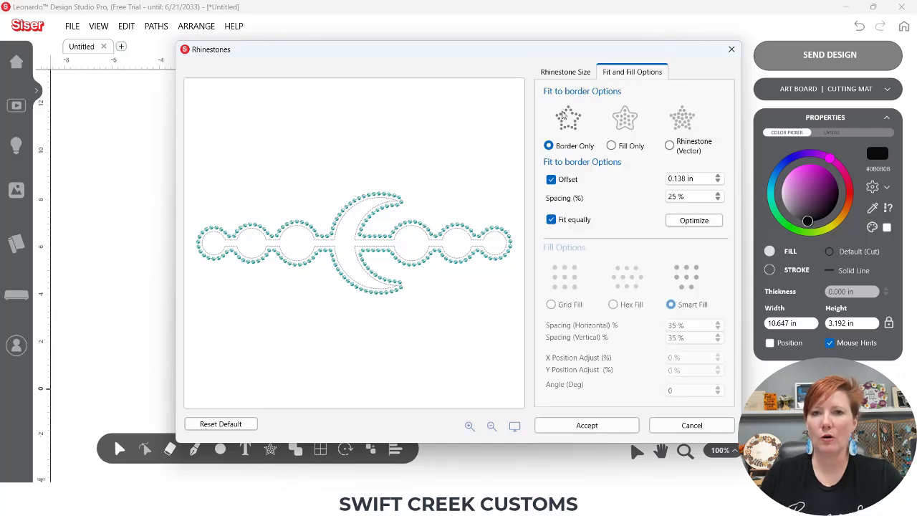
left_click(587, 428)
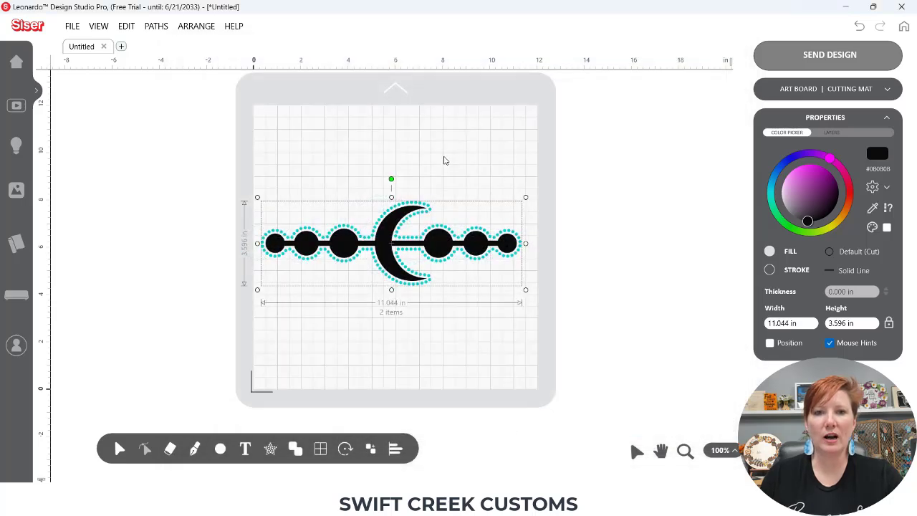
Separate the rhinestone outline from the moon design by moving it off the mat into the empty area beside it.
left_click(443, 151)
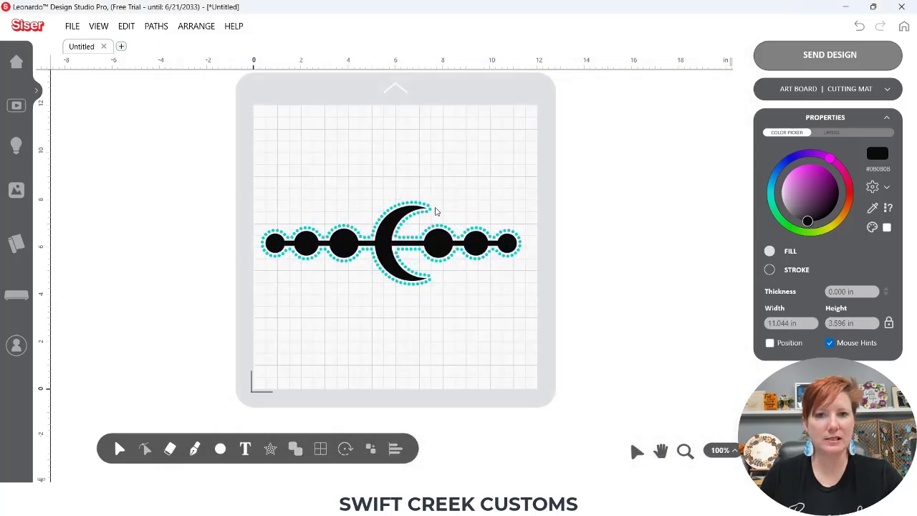
left_click_drag(412, 221, 715, 146)
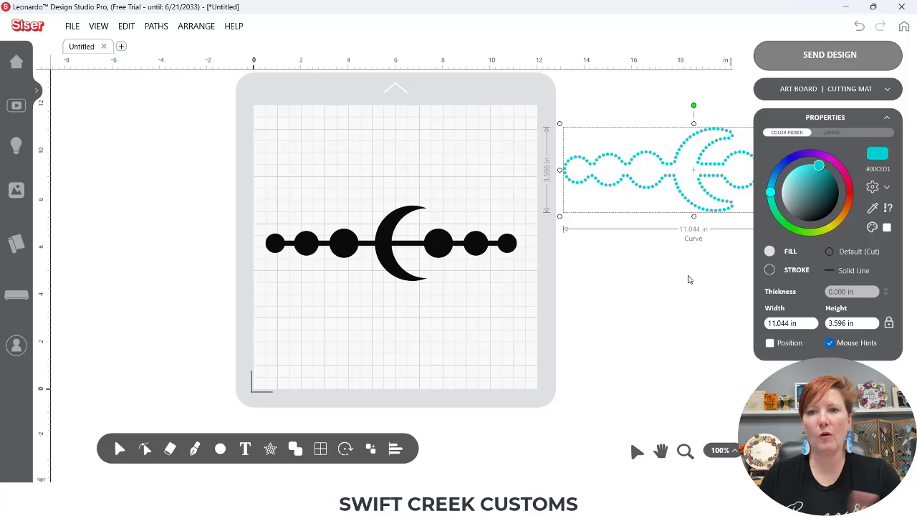
left_click_drag(690, 282, 580, 282)
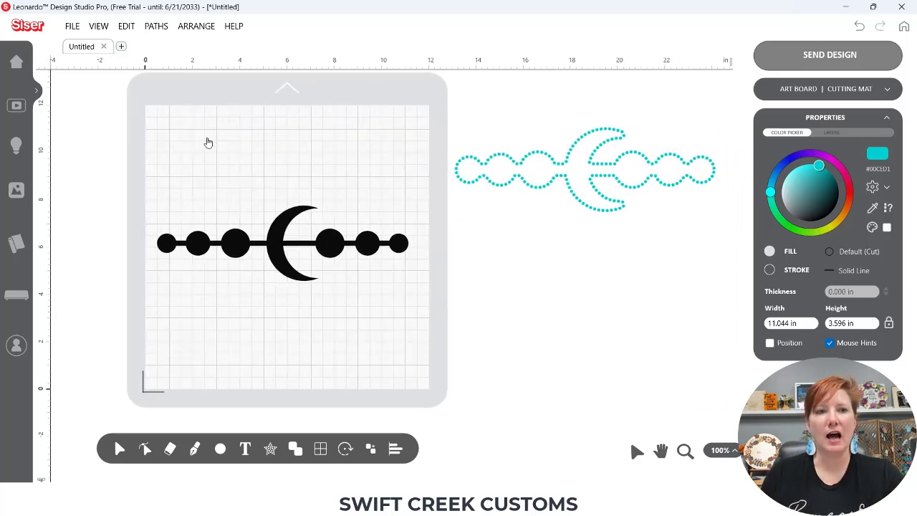
Draw a rectangle about 11.5 by 13.8 in over the rhinestone outline beside the mat and color it near-black (#172020).
left_click(220, 448)
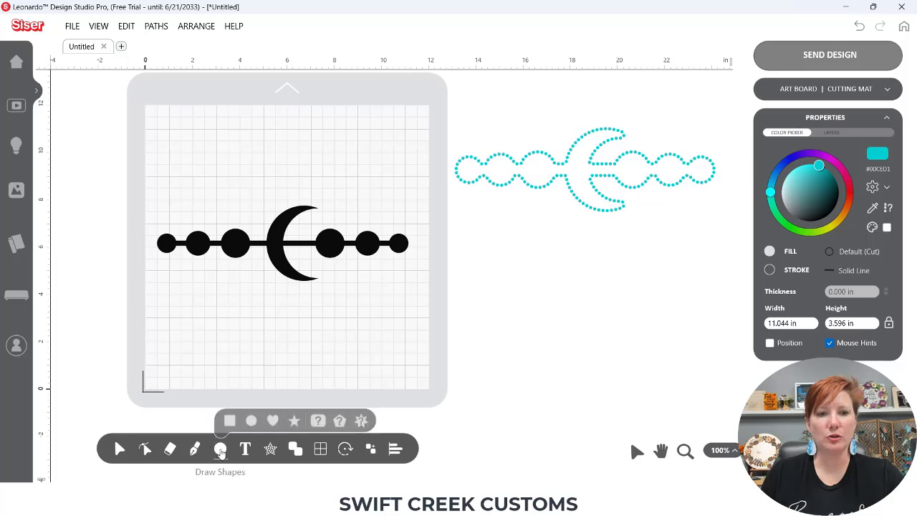
left_click(230, 421)
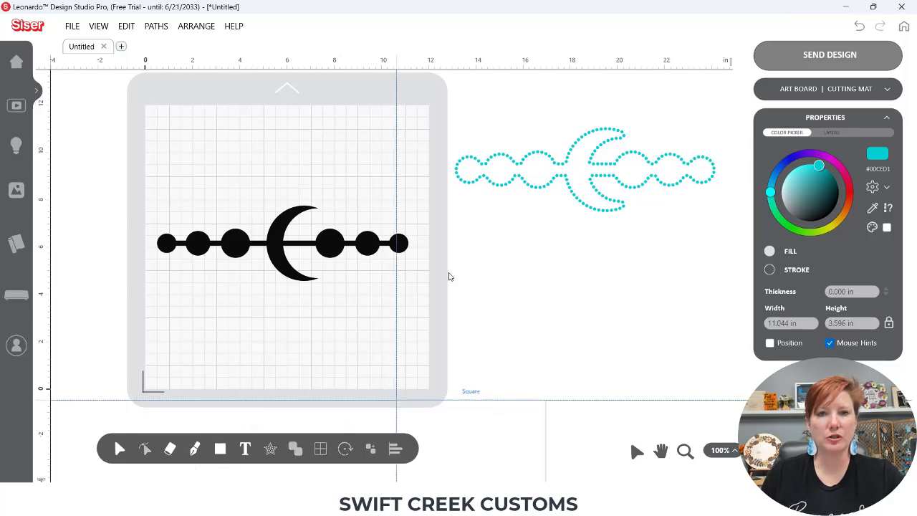
left_click_drag(603, 244, 453, 99)
left_click_drag(498, 275, 725, 421)
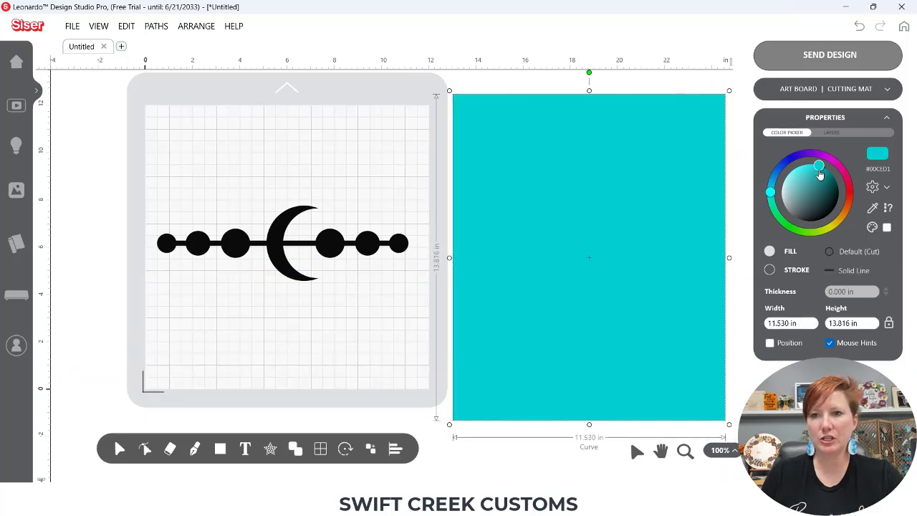
left_click_drag(819, 166, 819, 223)
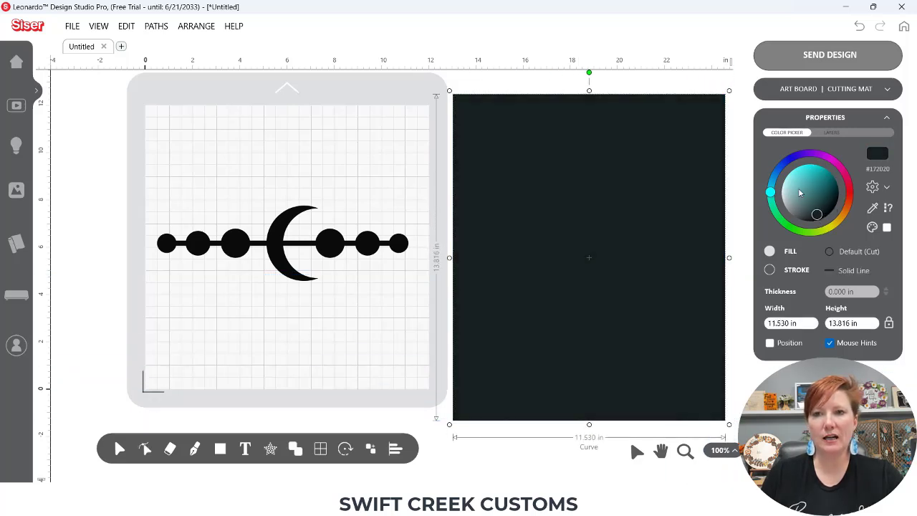
Send the dark rectangle behind the rhinestone outline and position the outline near the rectangle's upper edge.
right_click(714, 195)
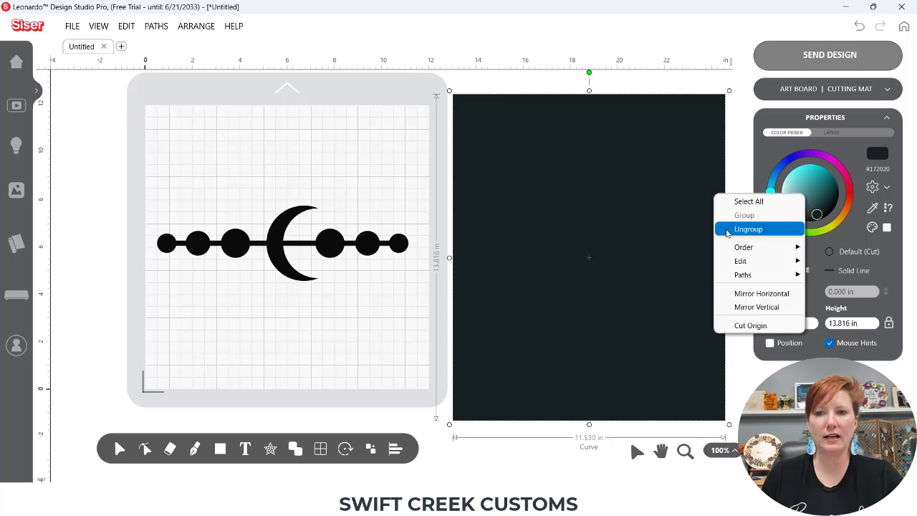
mouse_move(734, 248)
left_click(825, 263)
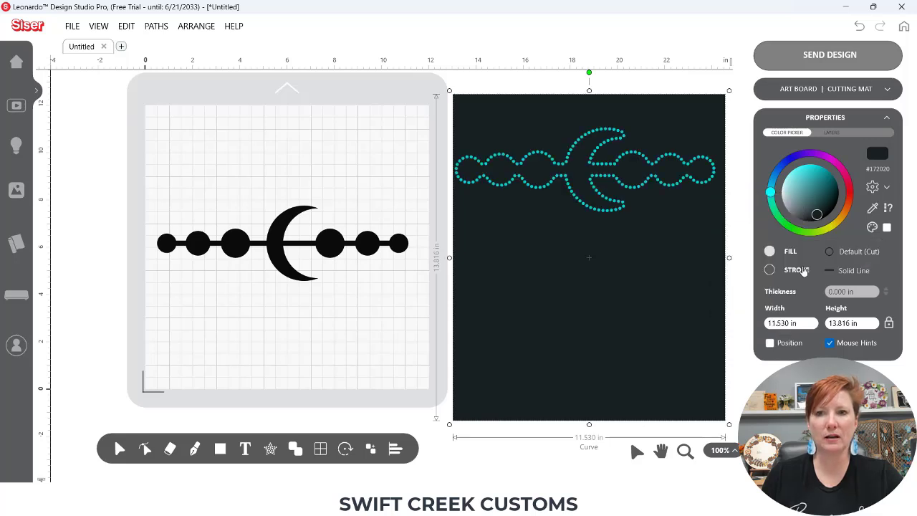
left_click_drag(600, 195, 604, 188)
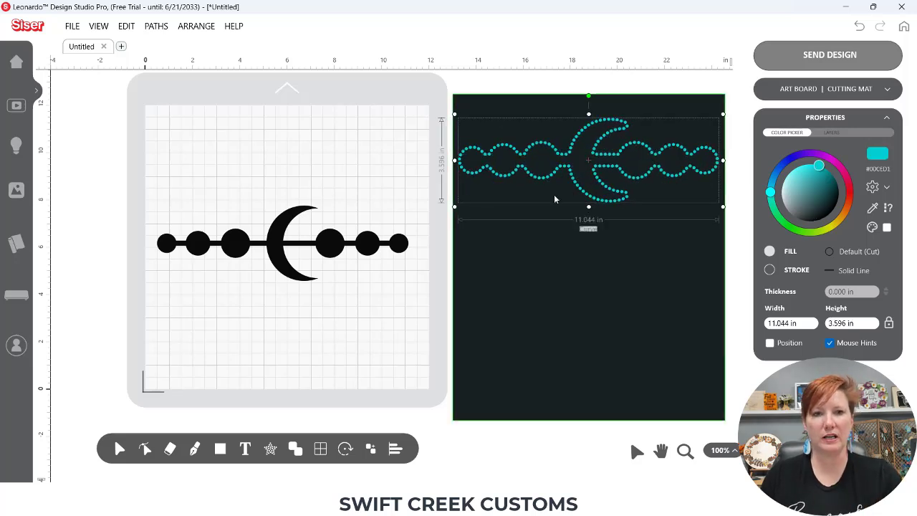
Fill the moon design on the mat with rhinestones using Fill Only and Smart Fill at 35% spacing.
left_click(283, 227)
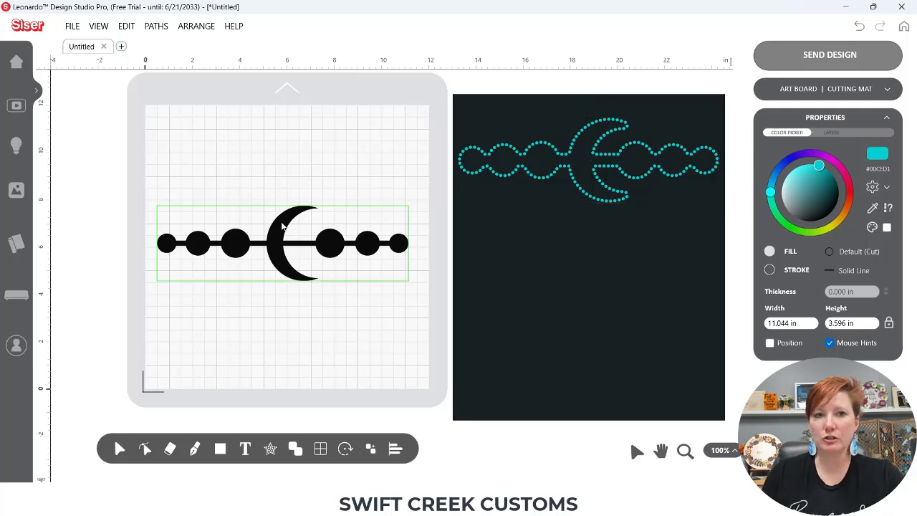
mouse_move(270, 451)
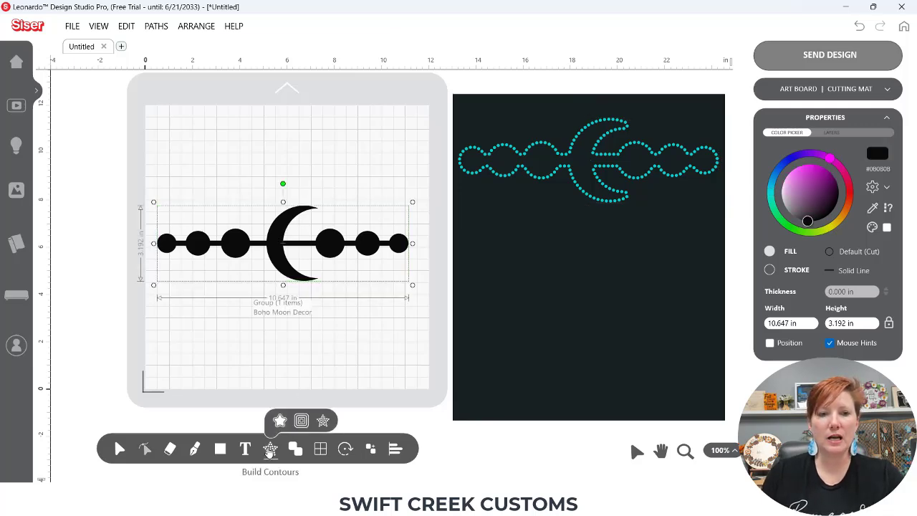
left_click(323, 420)
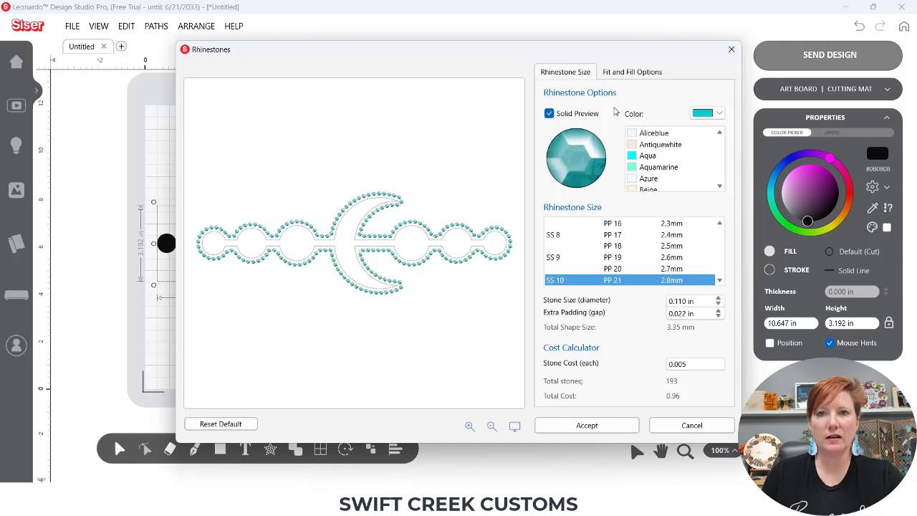
left_click(630, 71)
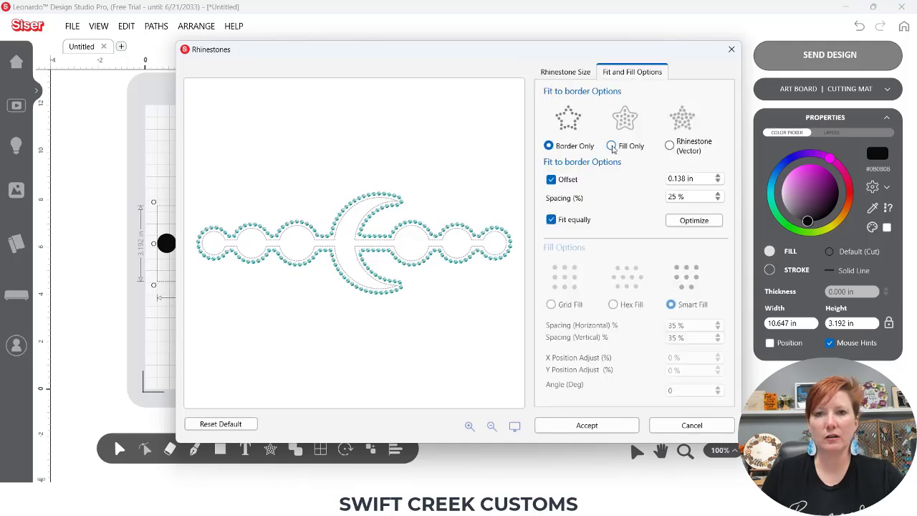
left_click(611, 146)
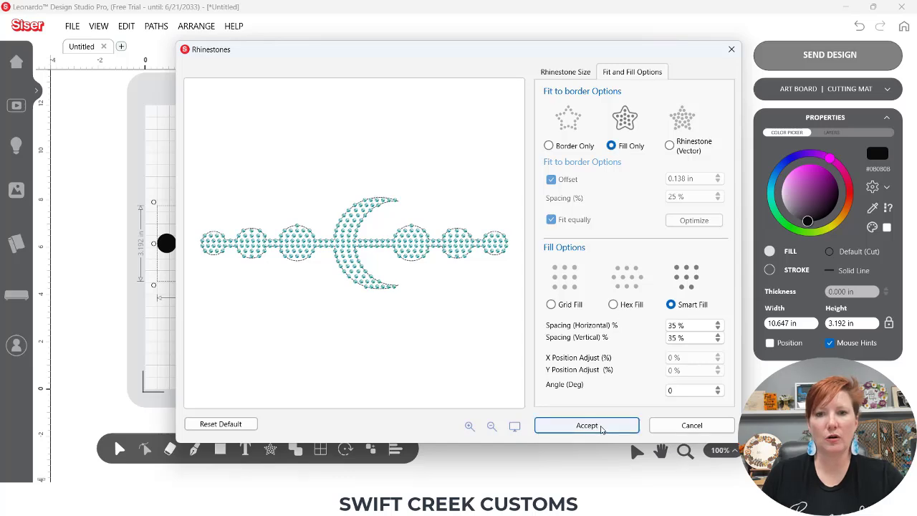
left_click(586, 425)
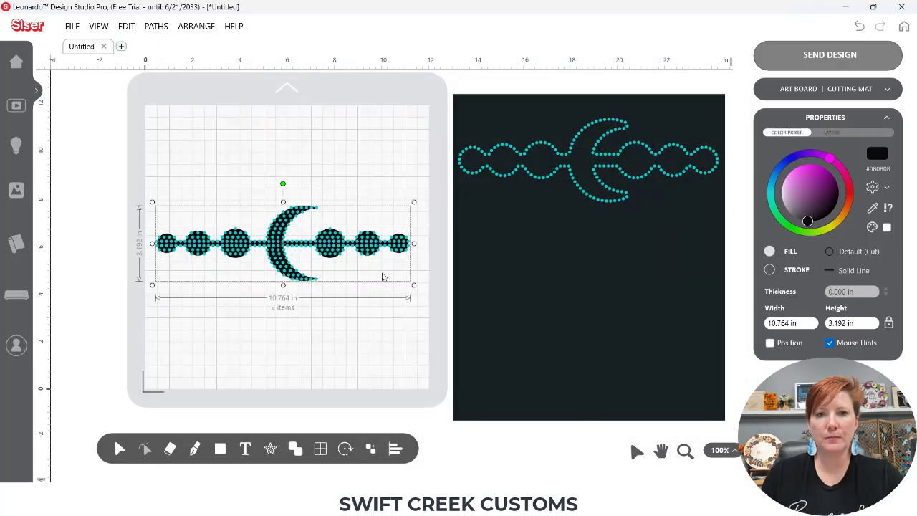
left_click_drag(281, 245, 470, 248)
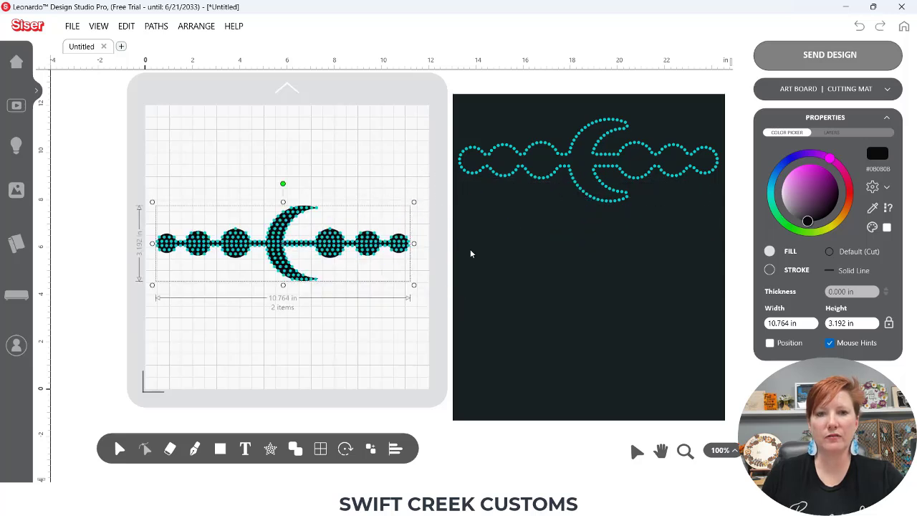
Move the fill-only rhinestones off the moon design onto the dark rectangle, directly below the rhinestone outline.
left_click(351, 173)
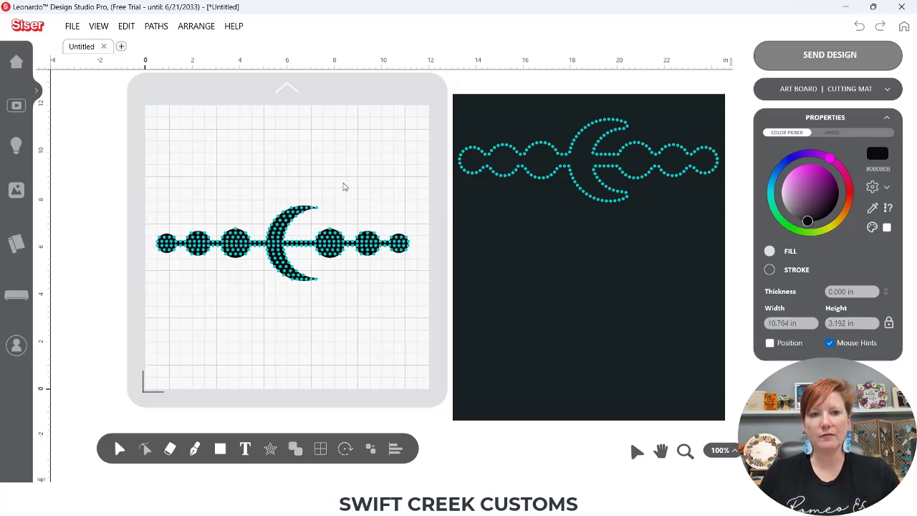
left_click_drag(305, 246, 609, 251)
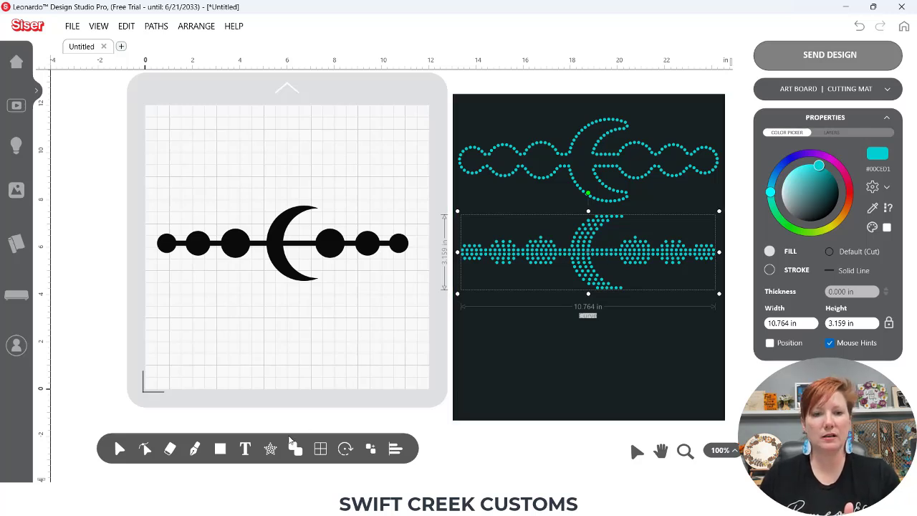
Create a Rhinestone (Vector) version of the moon design with Smart Fill and move it onto the dark rectangle below the fill-only version.
left_click(286, 266)
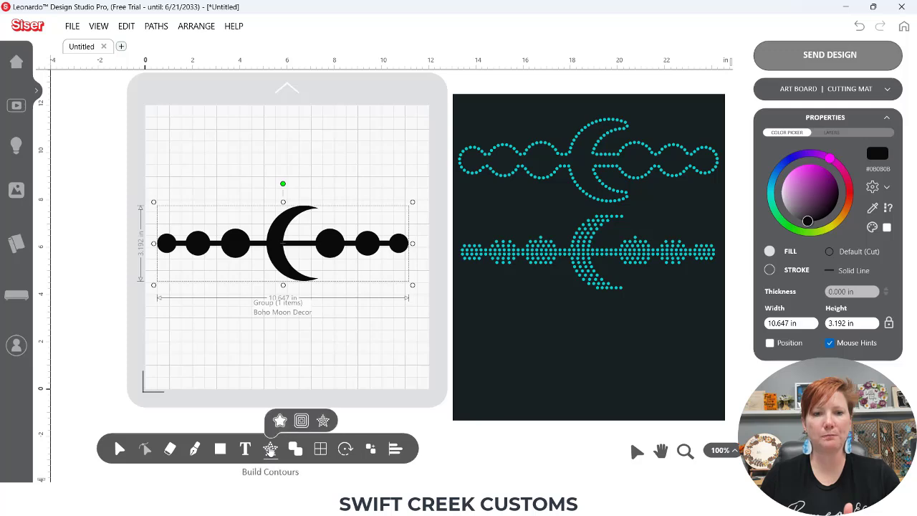
left_click(323, 422)
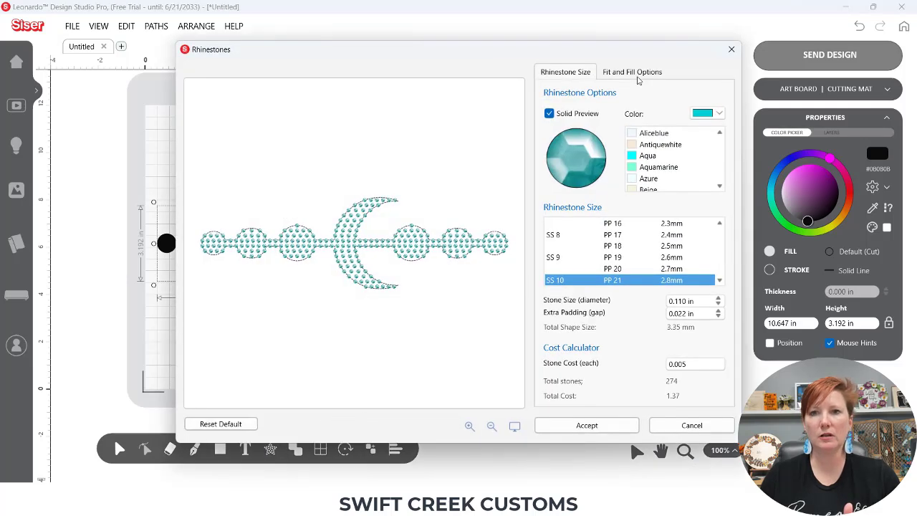
left_click(637, 74)
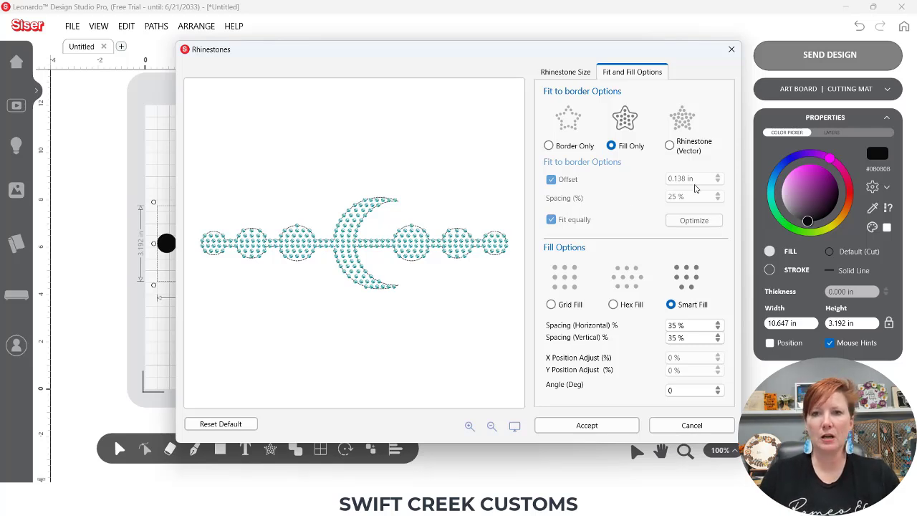
left_click(672, 306)
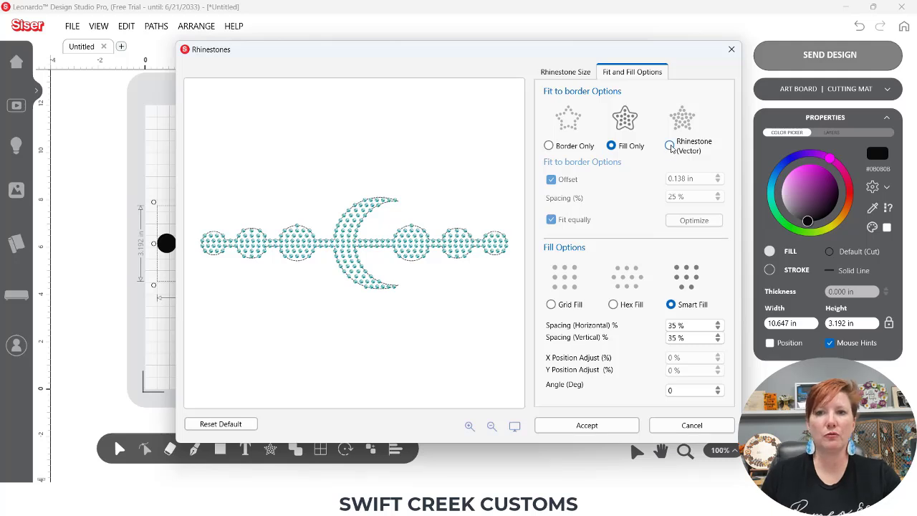
left_click(670, 147)
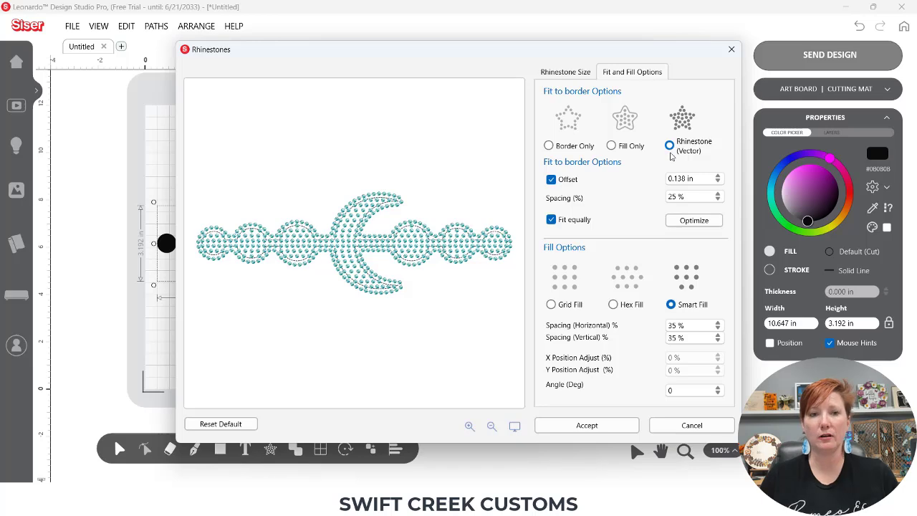
left_click(604, 424)
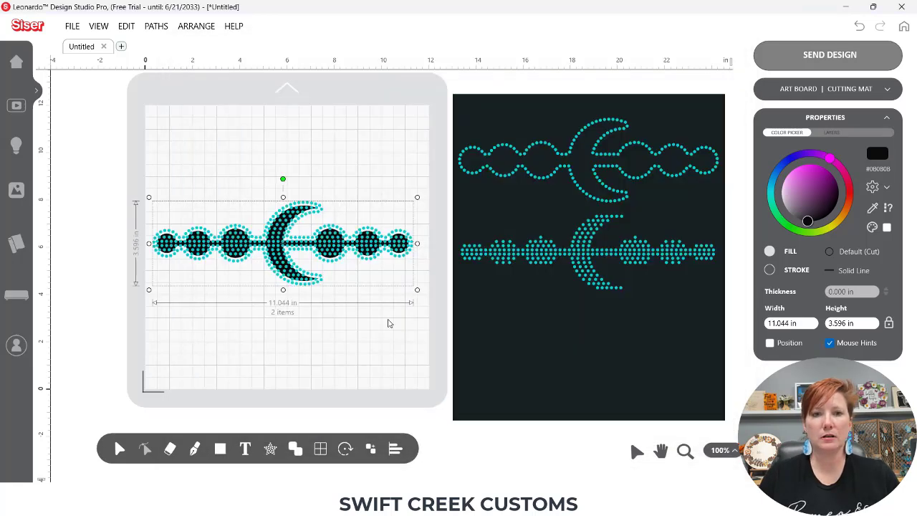
left_click(346, 315)
left_click_drag(322, 244, 624, 351)
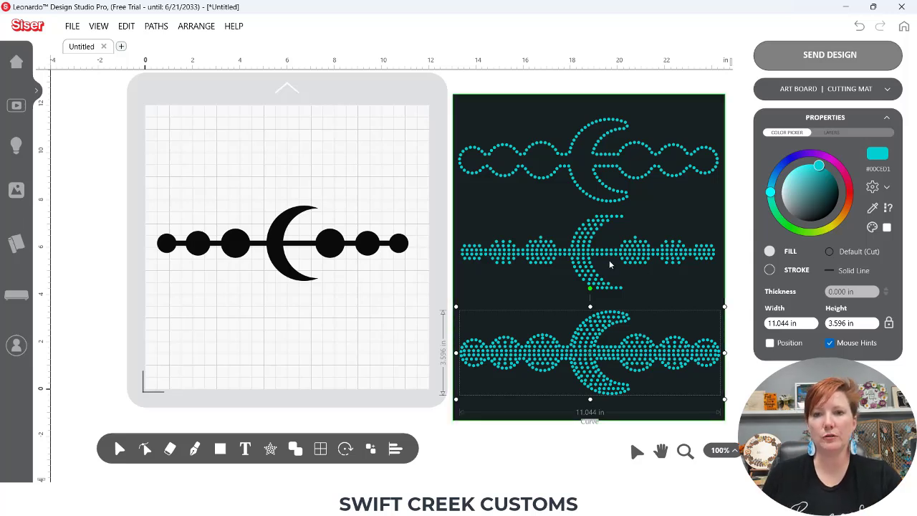
Try overlaying the rhinestone outline and the fill-only rhinestones by aligning their vertical centers, and undo the alignment.
left_click(584, 249)
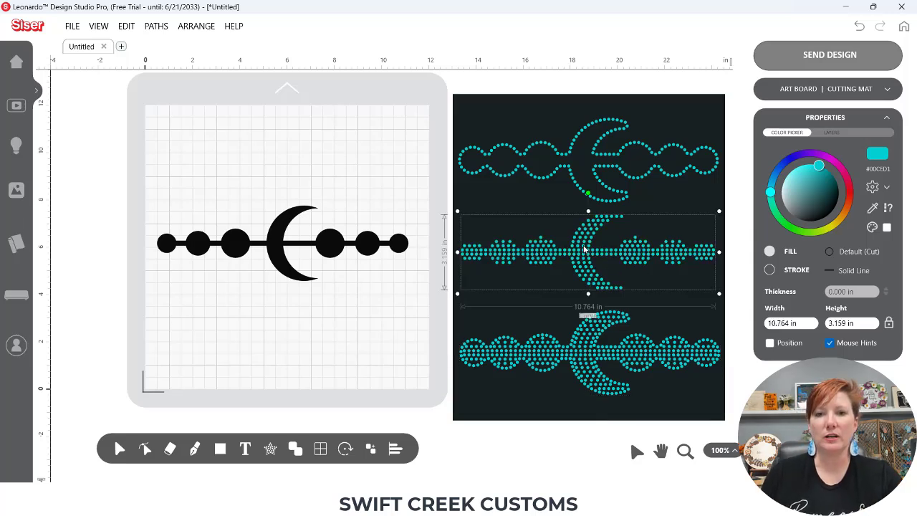
left_click(595, 176, "shift")
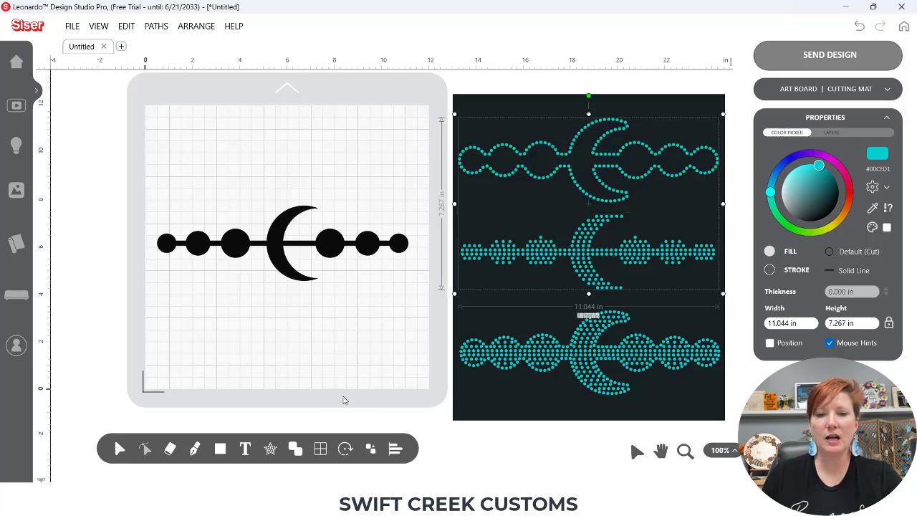
left_click(396, 448)
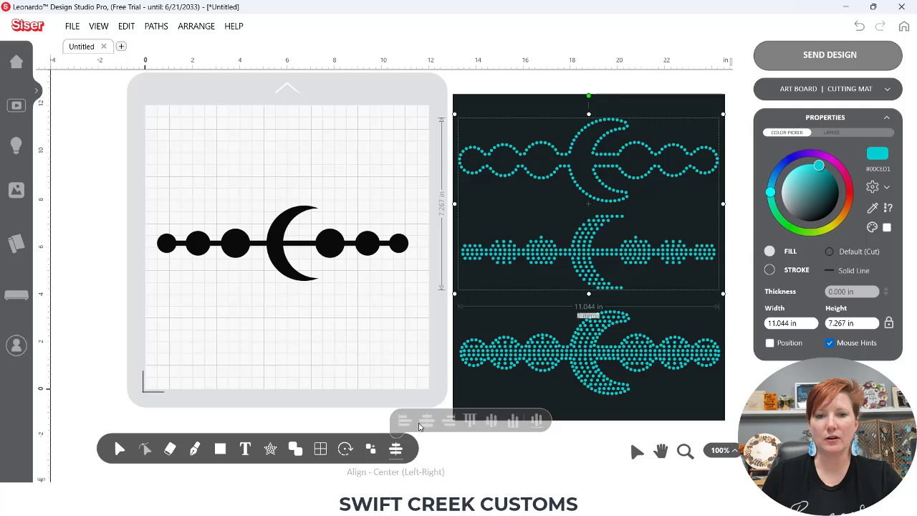
left_click(492, 421)
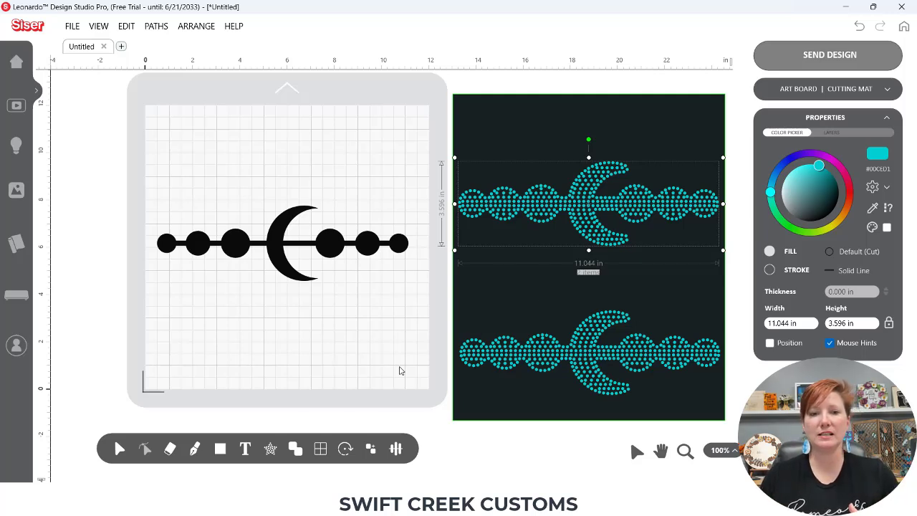
key("ctrl+z")
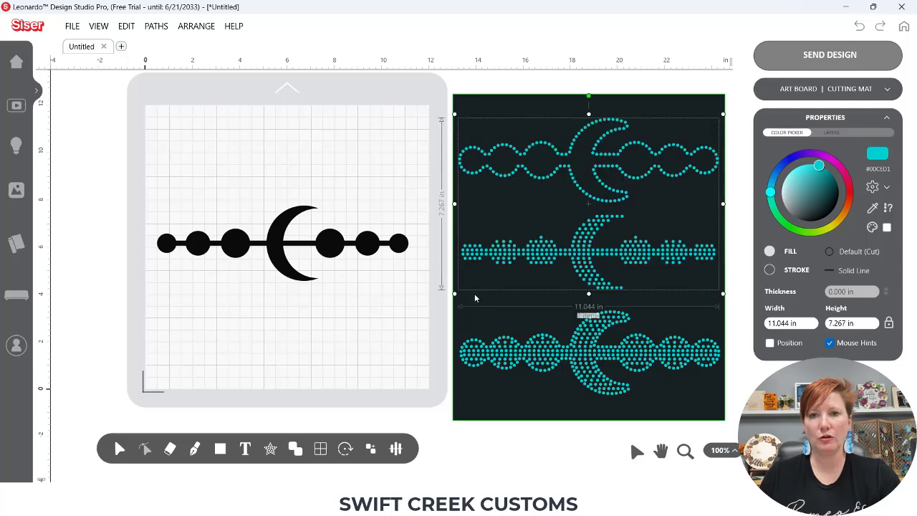
left_click(280, 263)
mouse_move(271, 449)
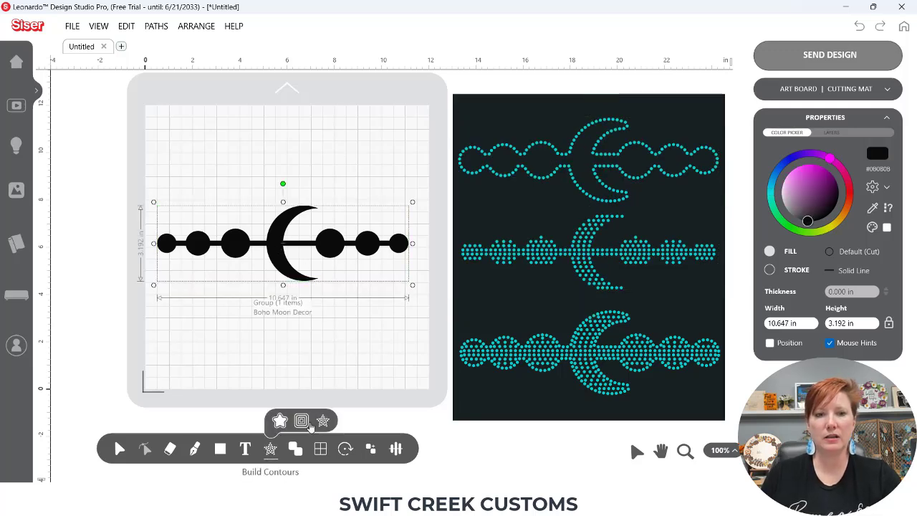
left_click(323, 421)
left_click(634, 73)
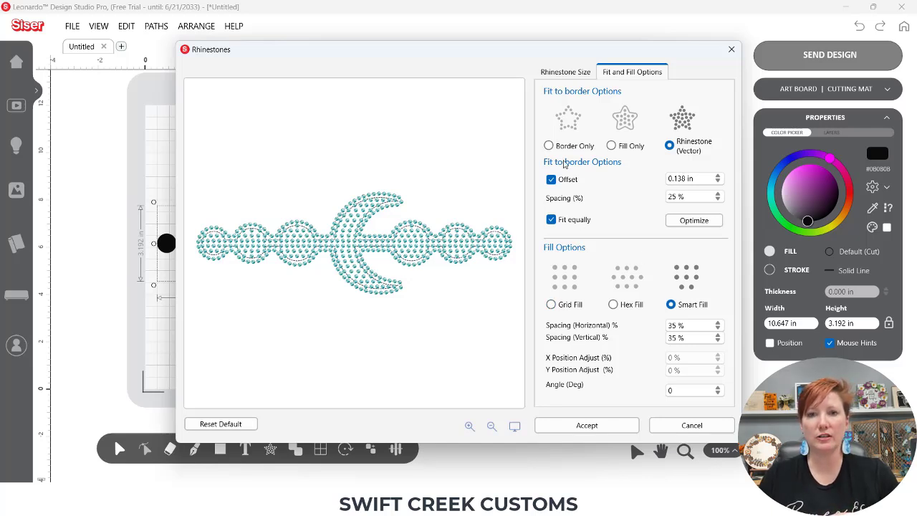
left_click(548, 146)
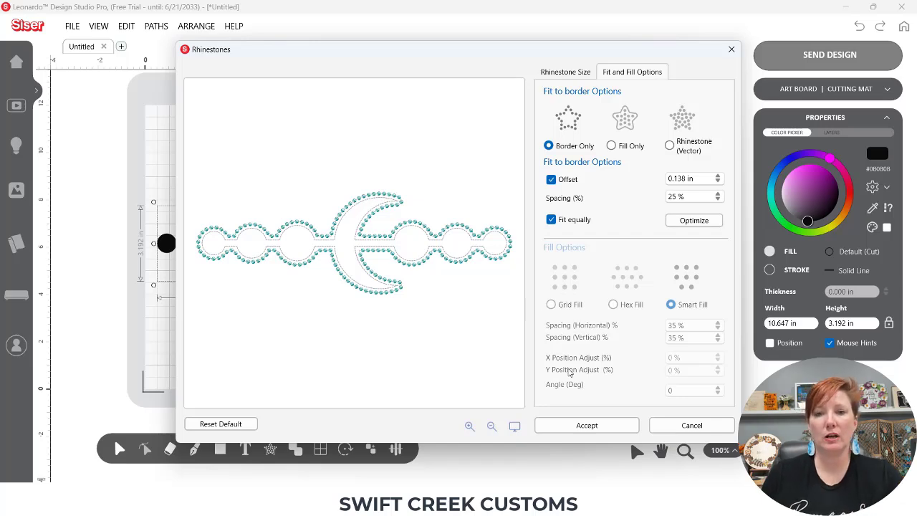
left_click(662, 428)
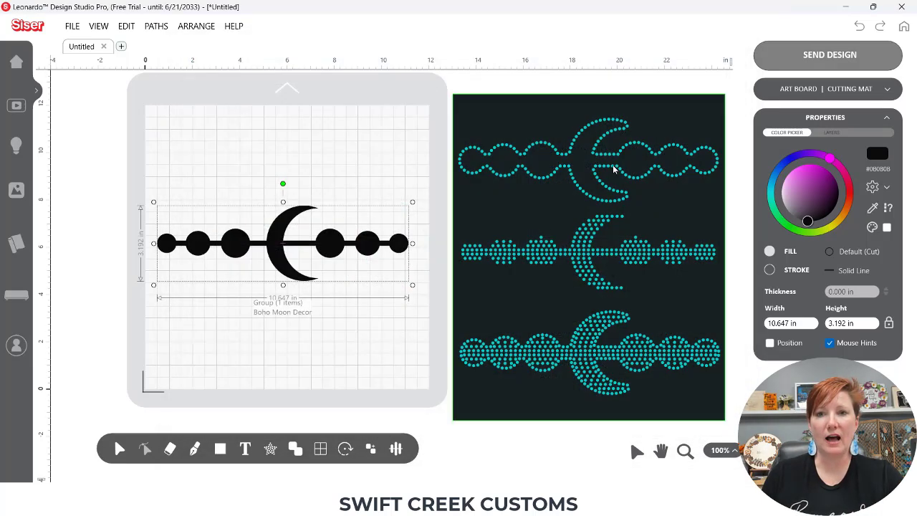
key("ctrl")
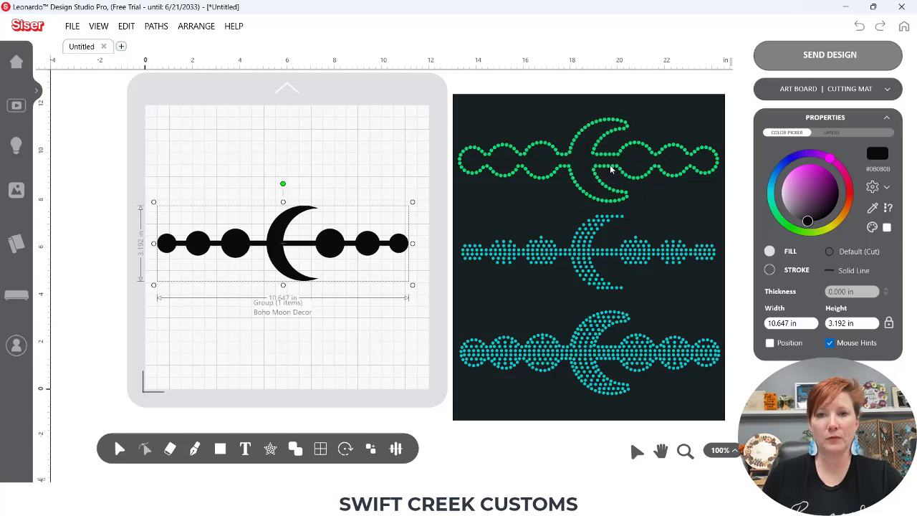
Fill the moon design with rhinestones using Fill Only and Grid Fill, and move the stones below the mat.
left_click(270, 449)
left_click(303, 423)
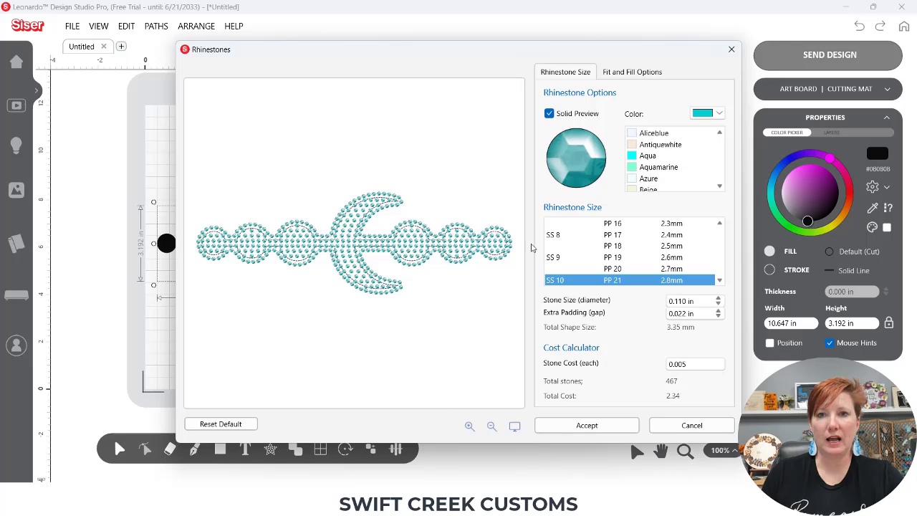
left_click(625, 74)
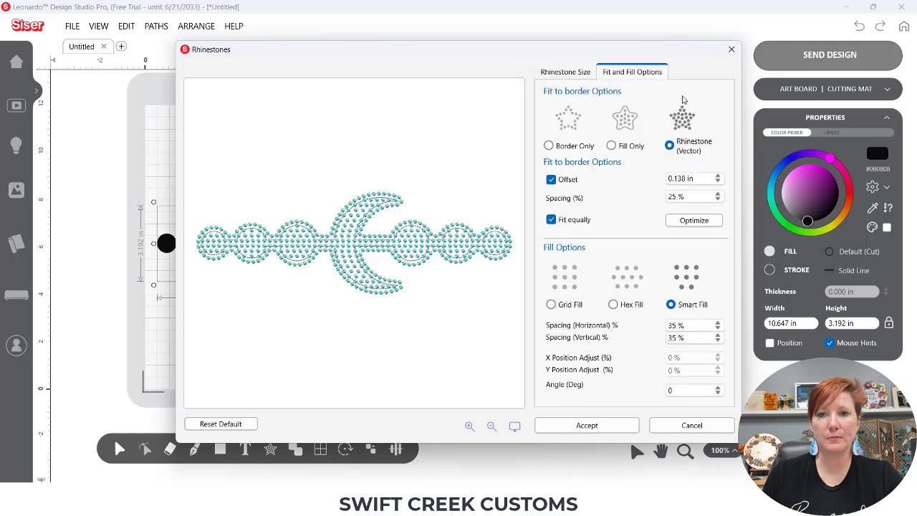
left_click(611, 146)
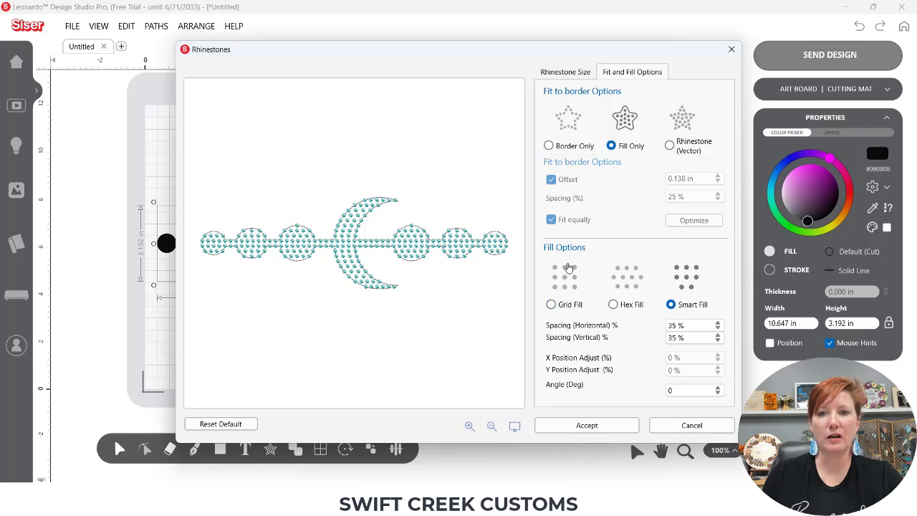
left_click(551, 304)
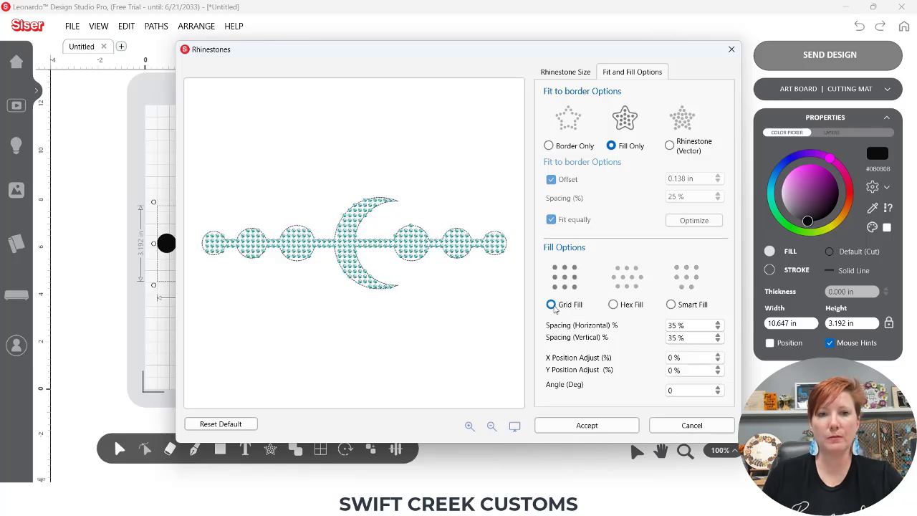
left_click(600, 428)
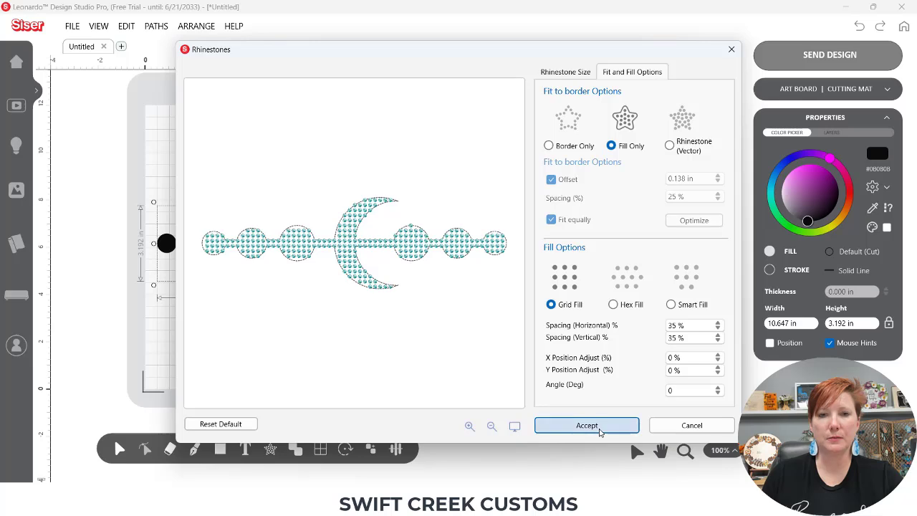
left_click(370, 172)
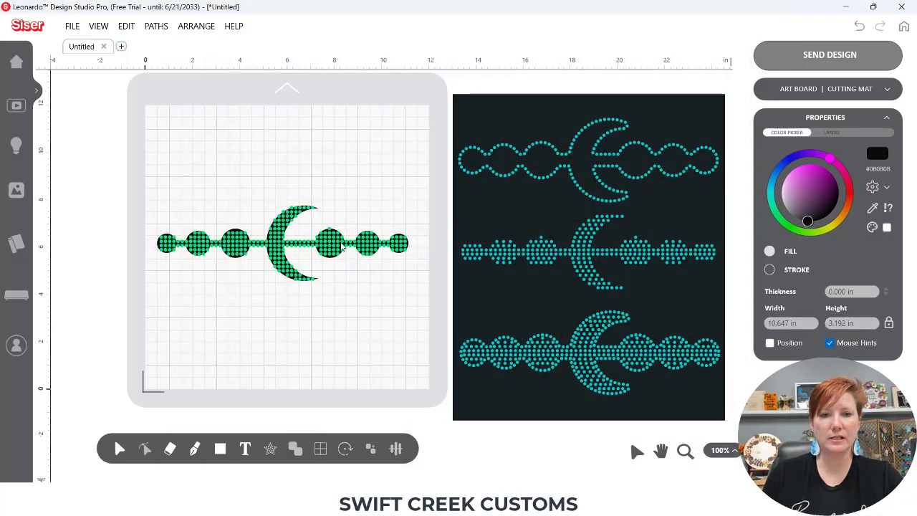
left_click_drag(335, 245, 345, 462)
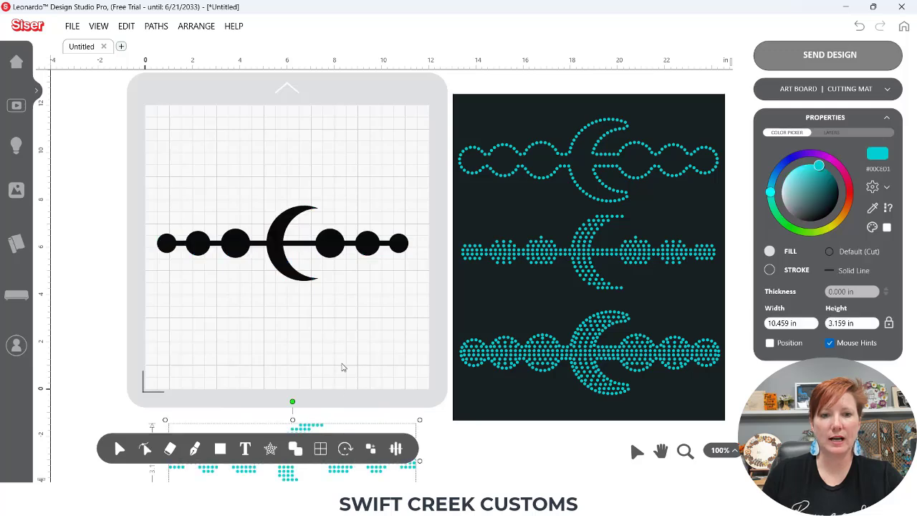
Place a copy of the dark rectangle over the grid-filled rhinestones below the mat and send it to the back.
scroll(358, 236, "down", 5)
left_click(518, 146)
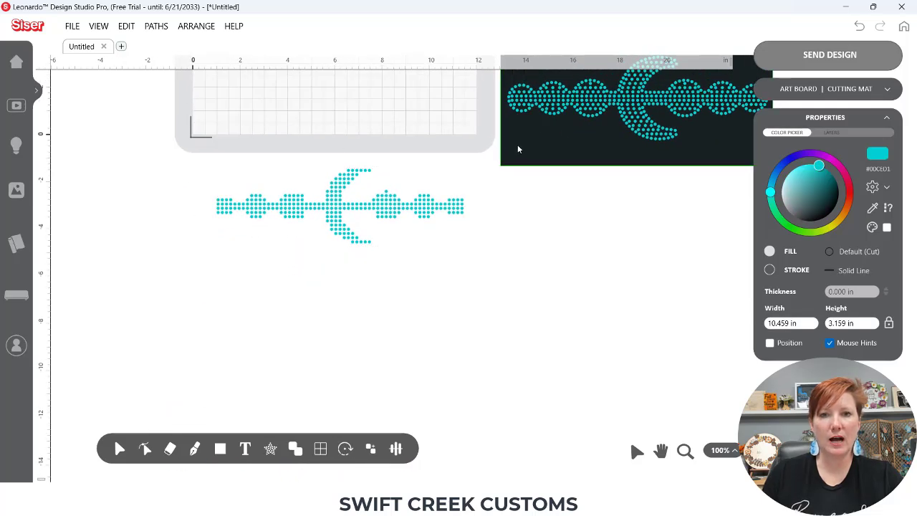
left_click_drag(520, 149, 245, 463)
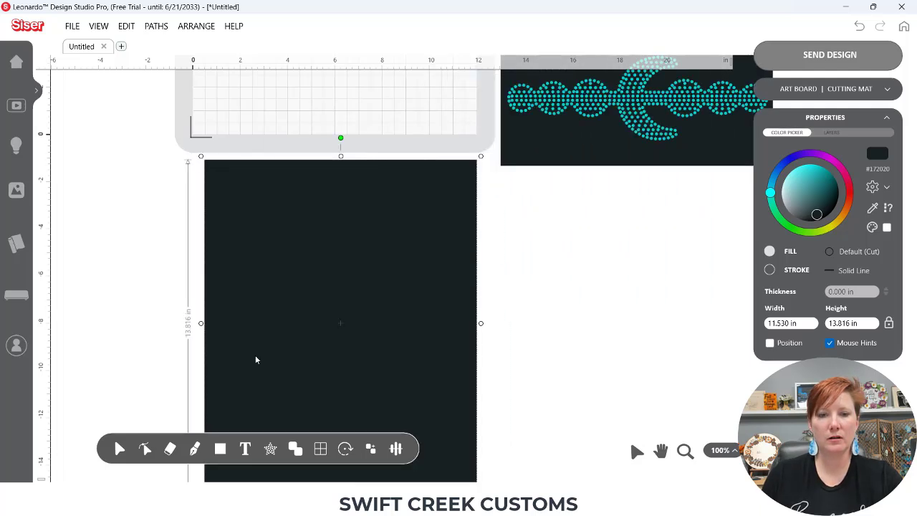
right_click(440, 252)
mouse_move(491, 303)
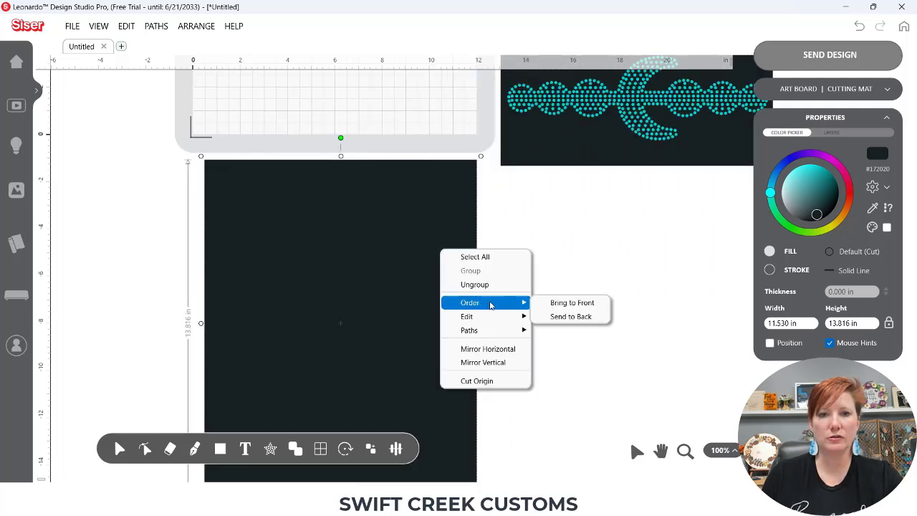
left_click(558, 319)
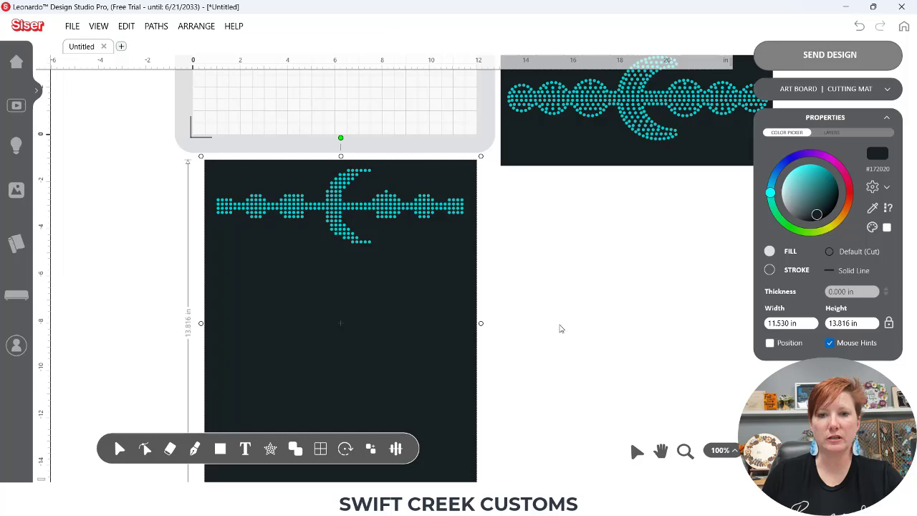
Fill the moon design on the mat with rhinestones using Fill Only and Hex Fill, and move the stones below the grid-filled version.
scroll(583, 265, "up", 3)
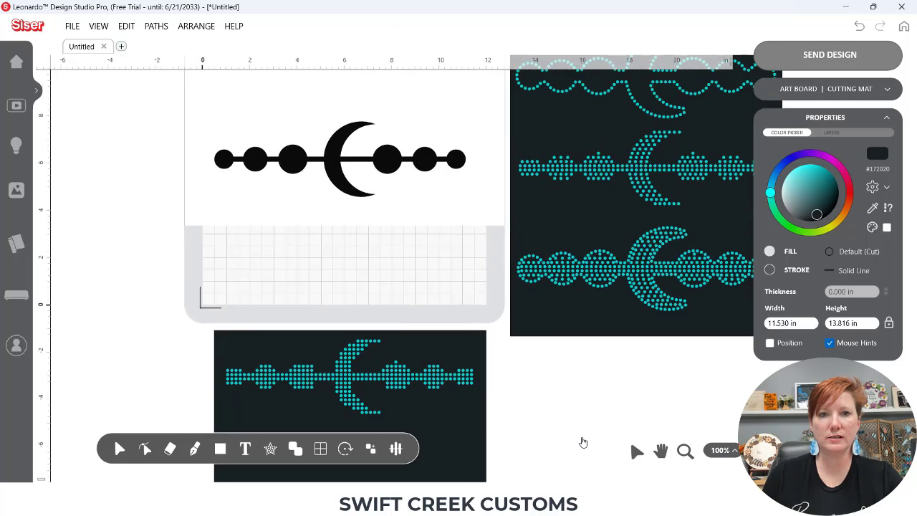
left_click(318, 170)
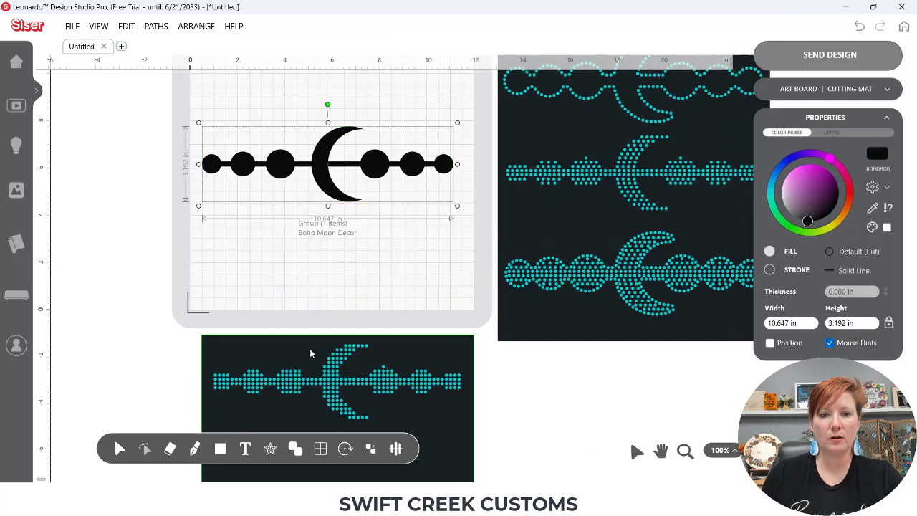
left_click(270, 448)
left_click(301, 420)
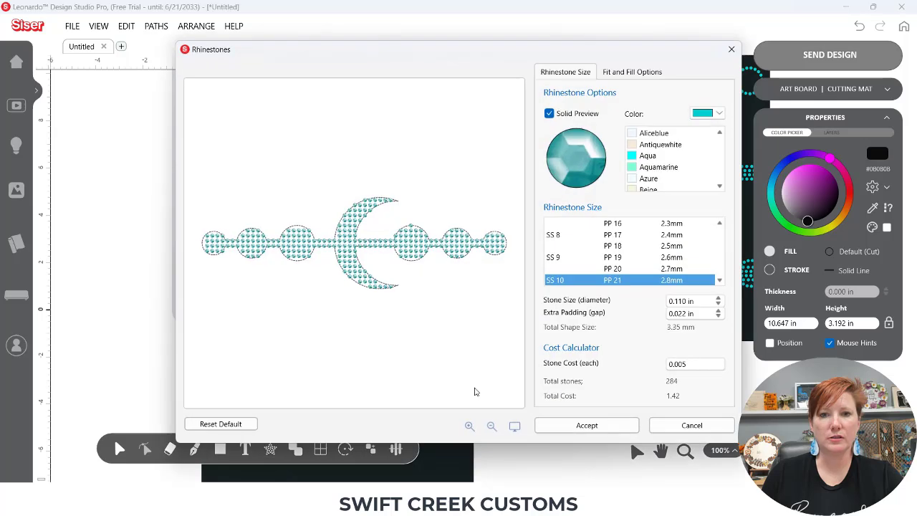
left_click(642, 73)
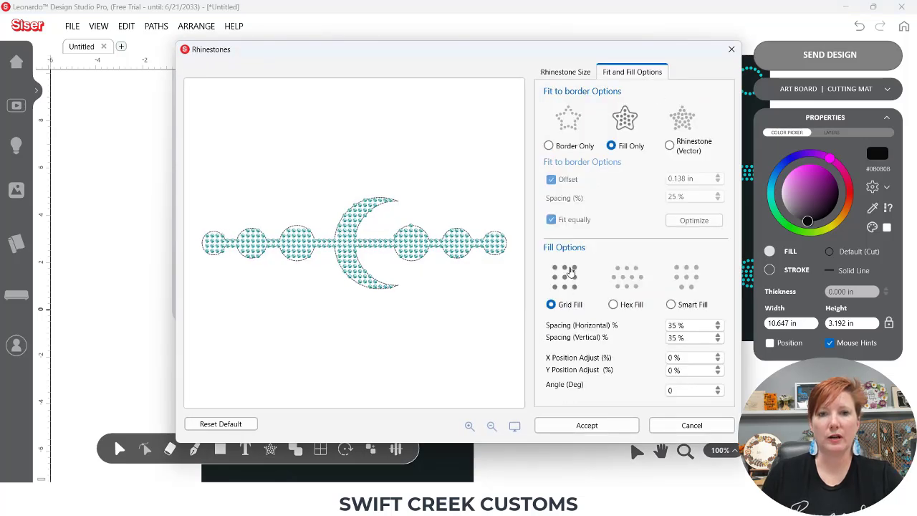
left_click(613, 305)
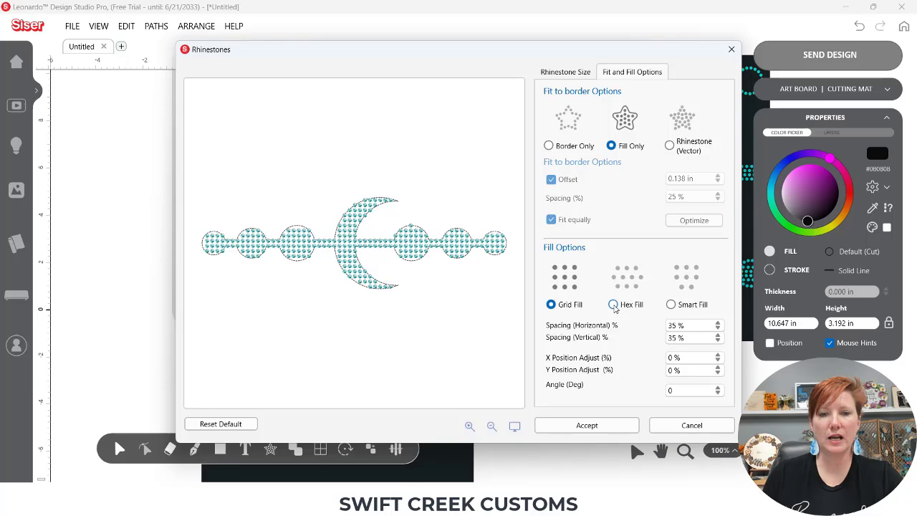
left_click(587, 427)
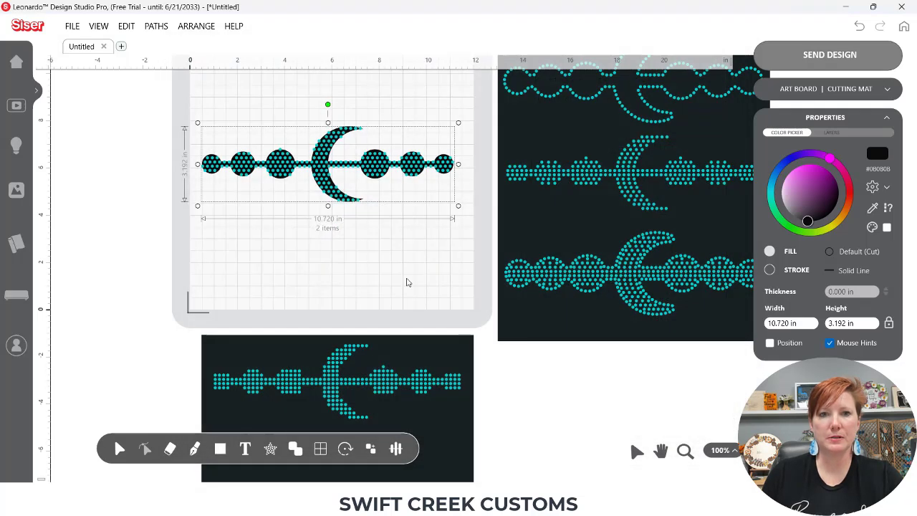
left_click(413, 244)
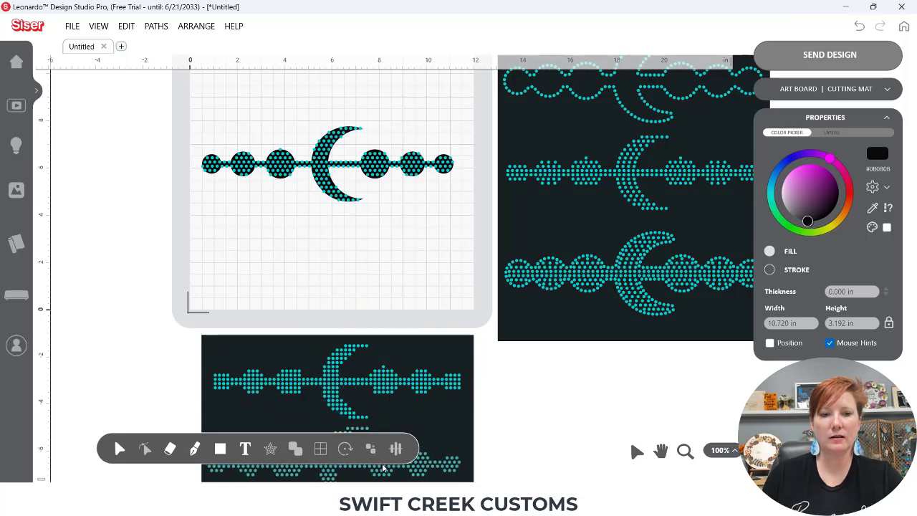
left_click(380, 465)
Fill the mat's moon design with rhinestones using Smart Fill, and move the stones onto the dark rectangle below the hex-filled version.
left_click(355, 192)
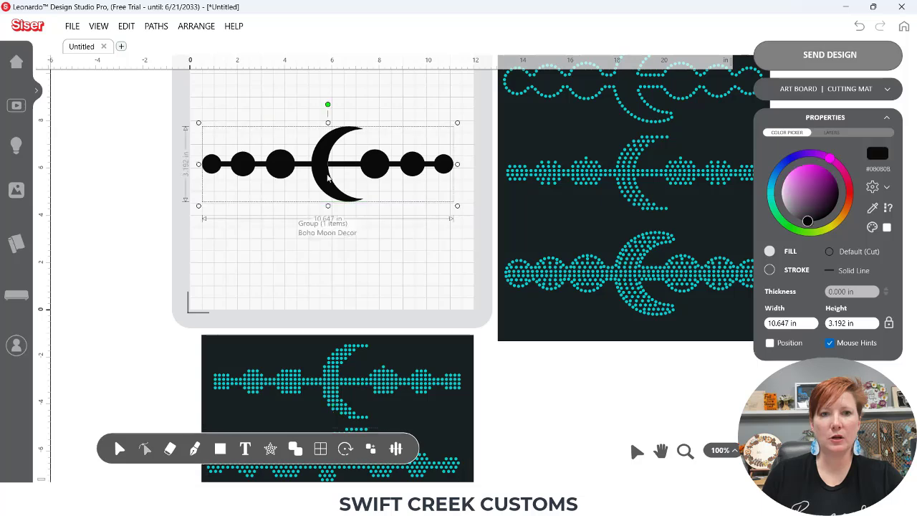
mouse_move(270, 448)
left_click(323, 421)
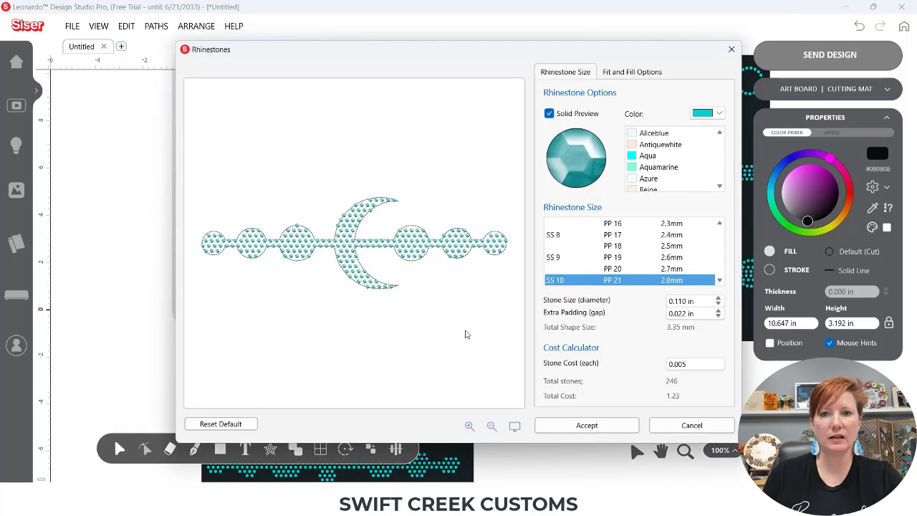
left_click(641, 73)
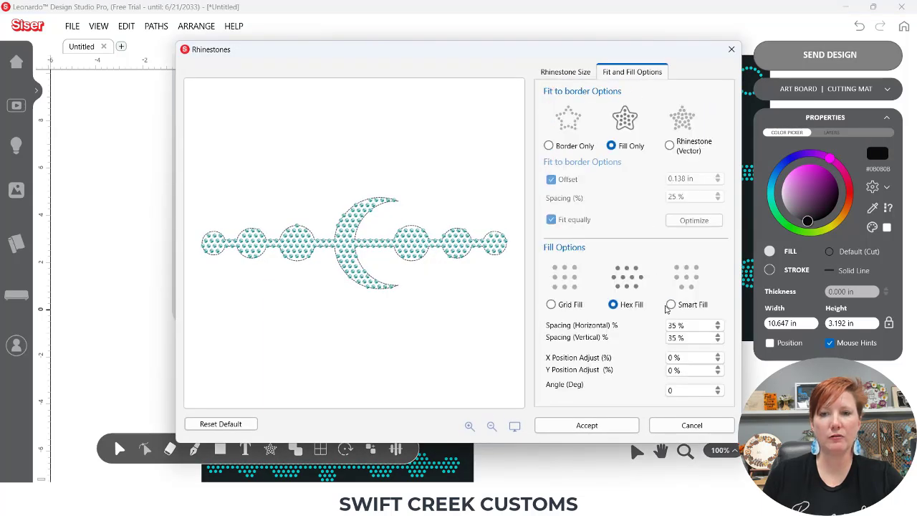
left_click(671, 304)
left_click(577, 427)
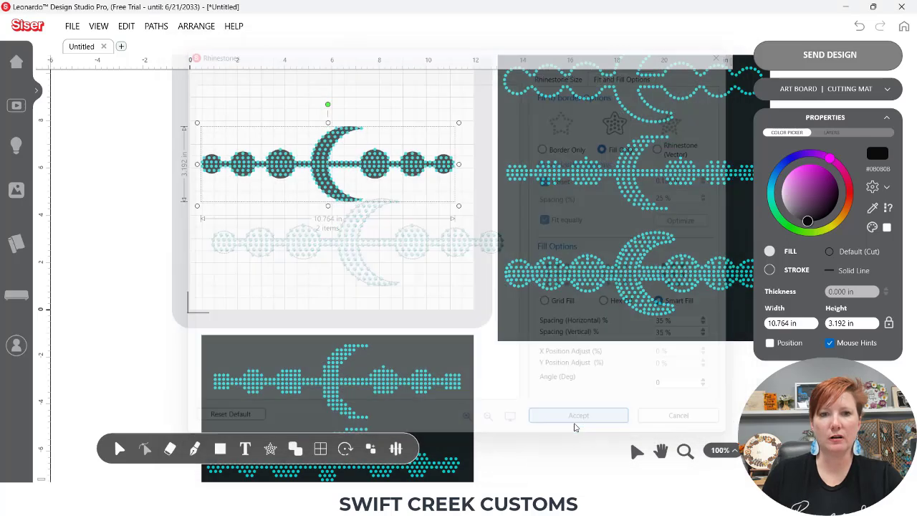
left_click(360, 260)
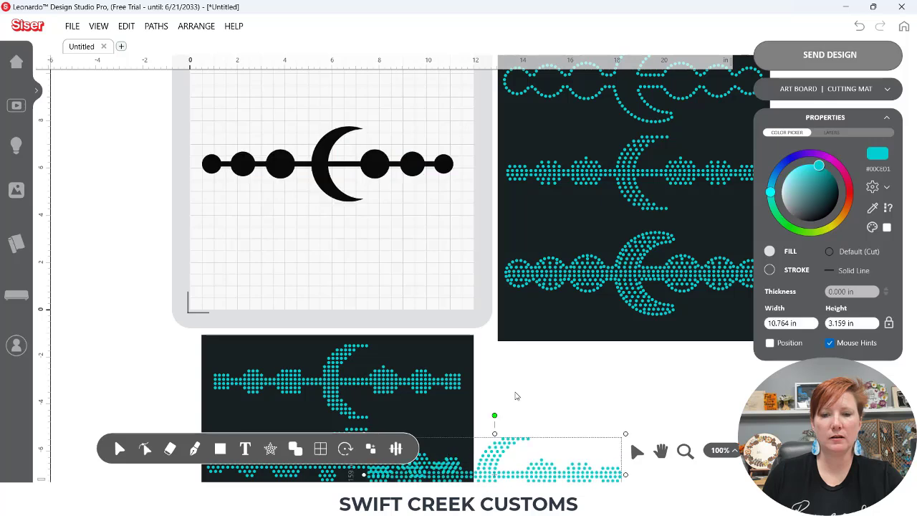
left_click_drag(513, 389, 571, 61)
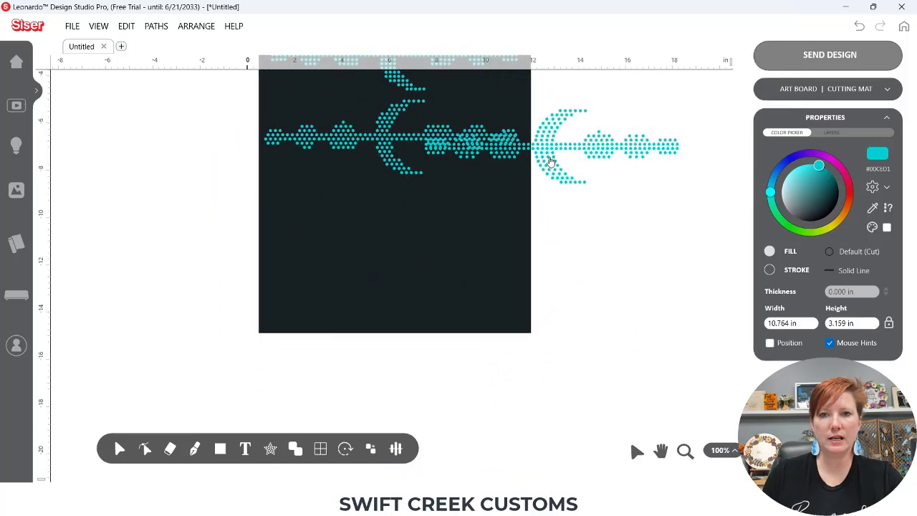
left_click_drag(550, 162, 382, 305)
left_click(636, 452)
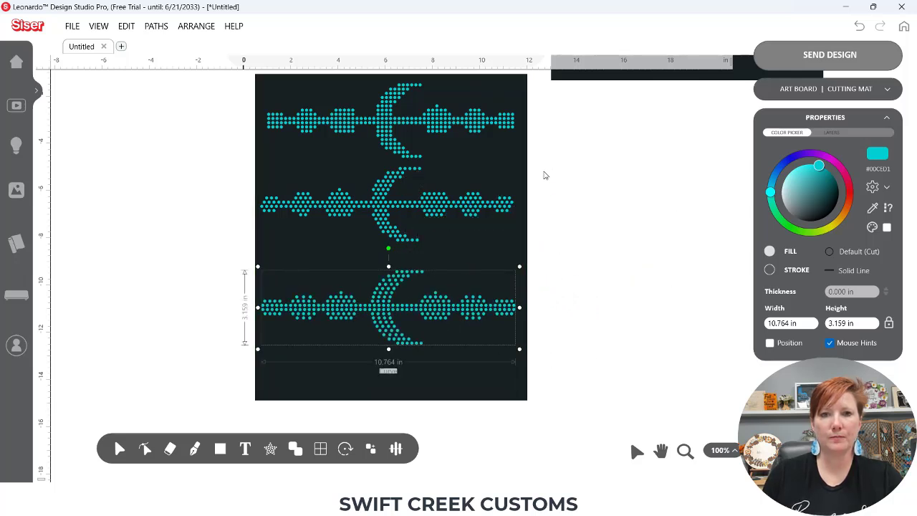
Move the hex-filled rhinestones slightly down to even out the spacing between the three fill versions.
left_click_drag(544, 176, 564, 230)
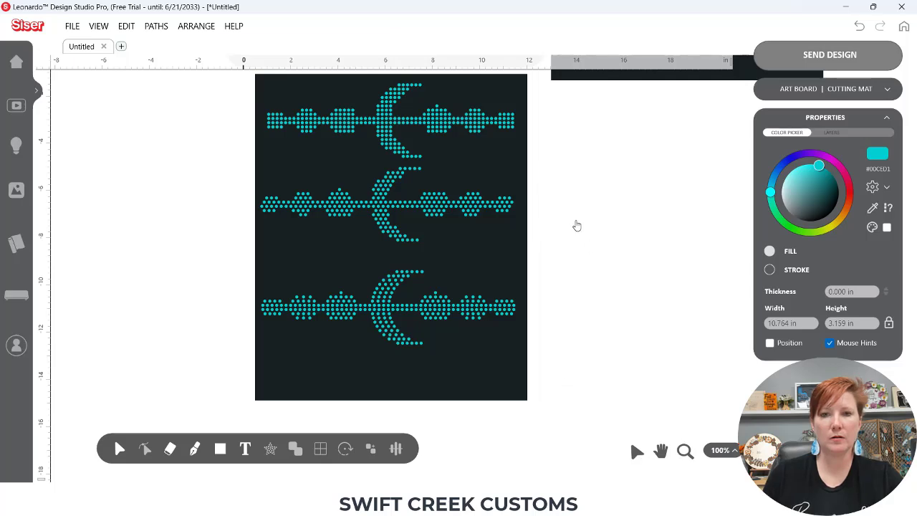
left_click_drag(576, 224, 609, 254)
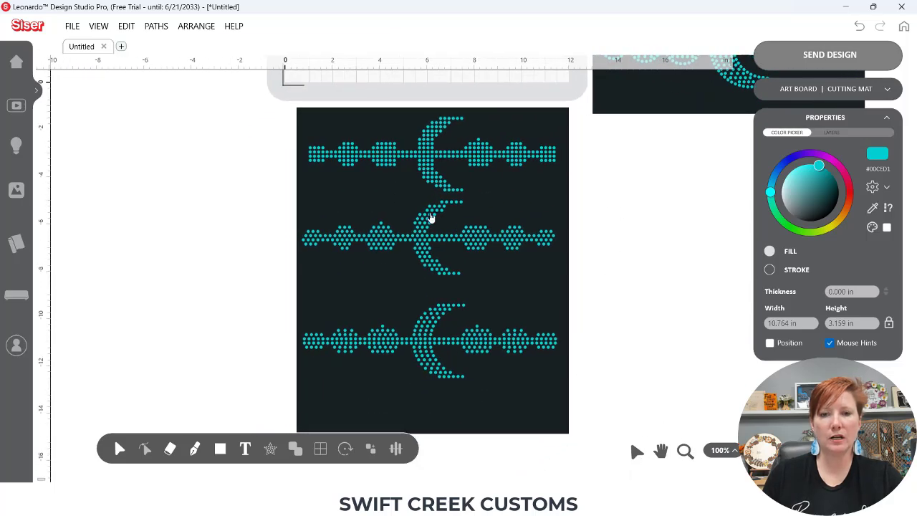
left_click_drag(425, 227, 425, 237)
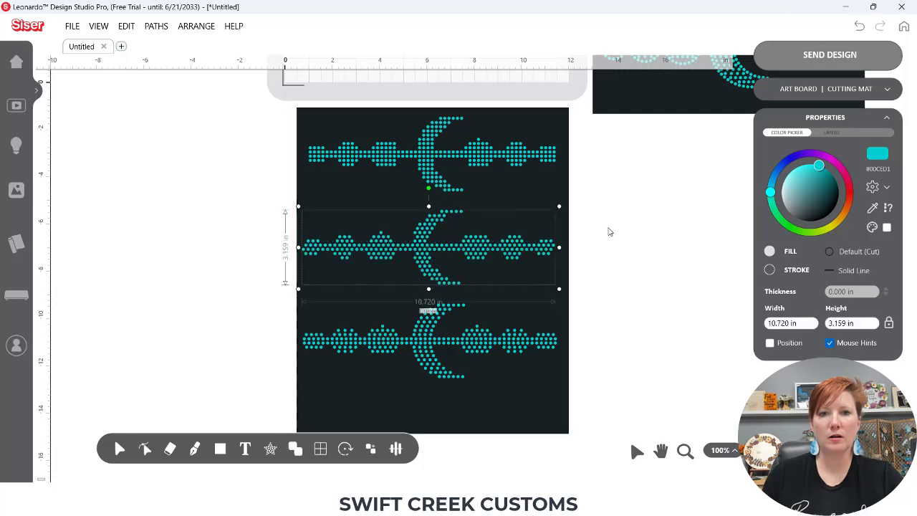
left_click(610, 231)
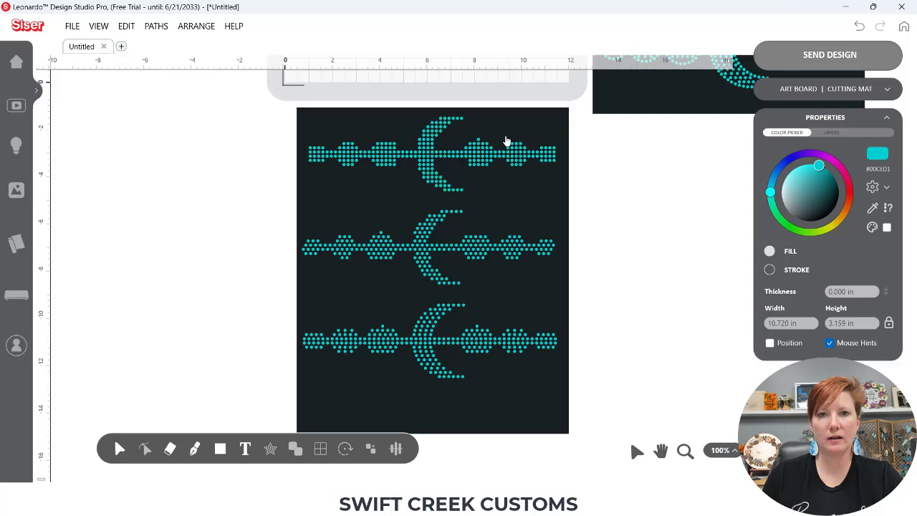
Place a copy of the black moon design beside the dark rectangle holding the three fill versions.
scroll(491, 205, "up", 3)
left_click(460, 103)
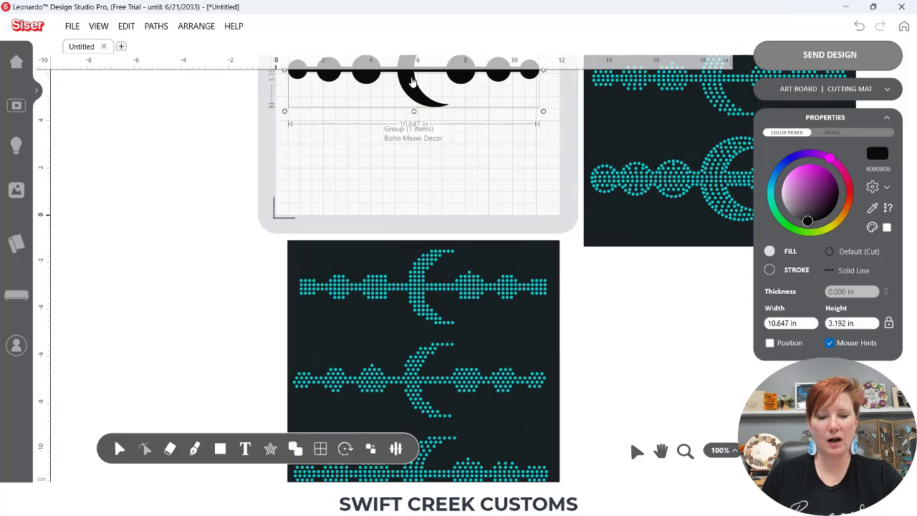
left_click_drag(460, 103, 726, 371)
left_click_drag(621, 380, 509, 313)
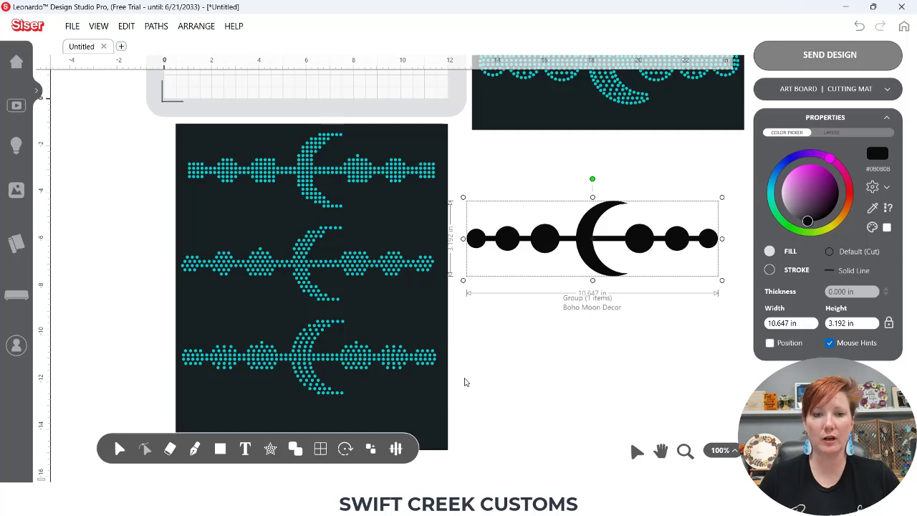
Review the Smart Fill spacing options in the Rhinestones settings for the copied moon design without applying them.
left_click(270, 449)
left_click(324, 421)
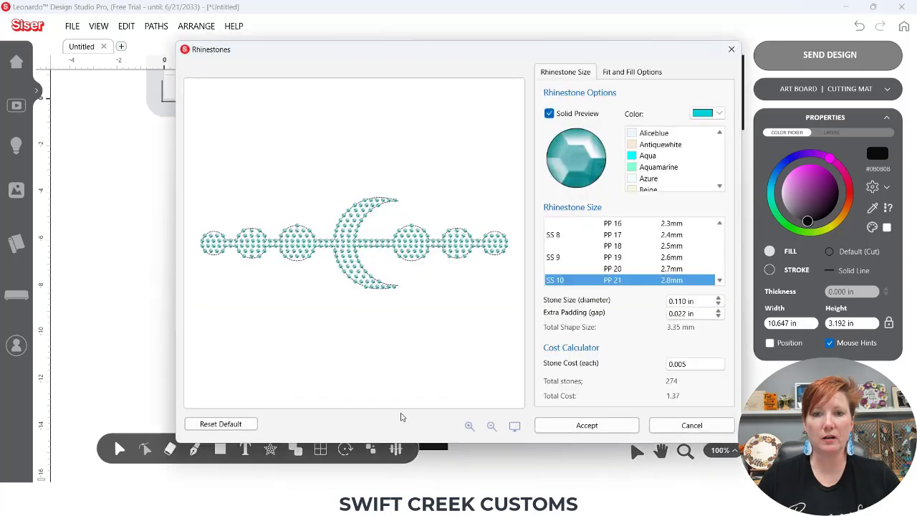
left_click(618, 72)
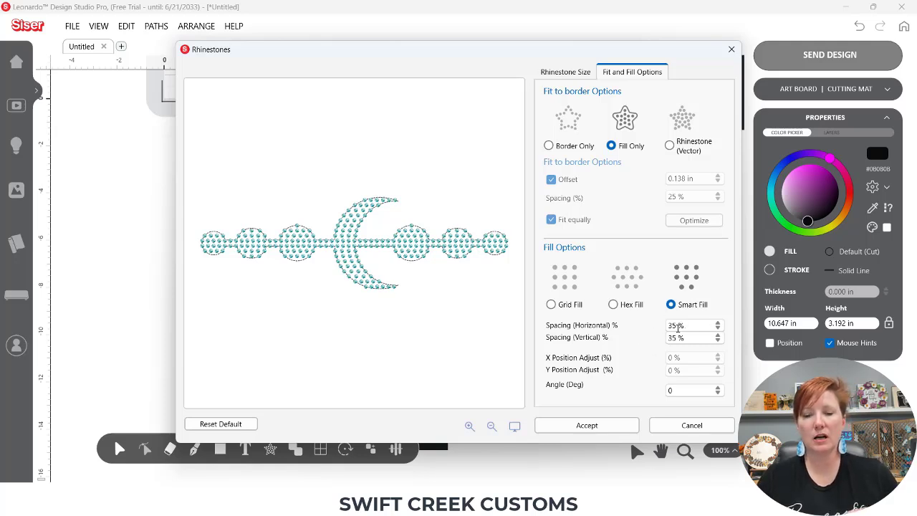
left_click(683, 427)
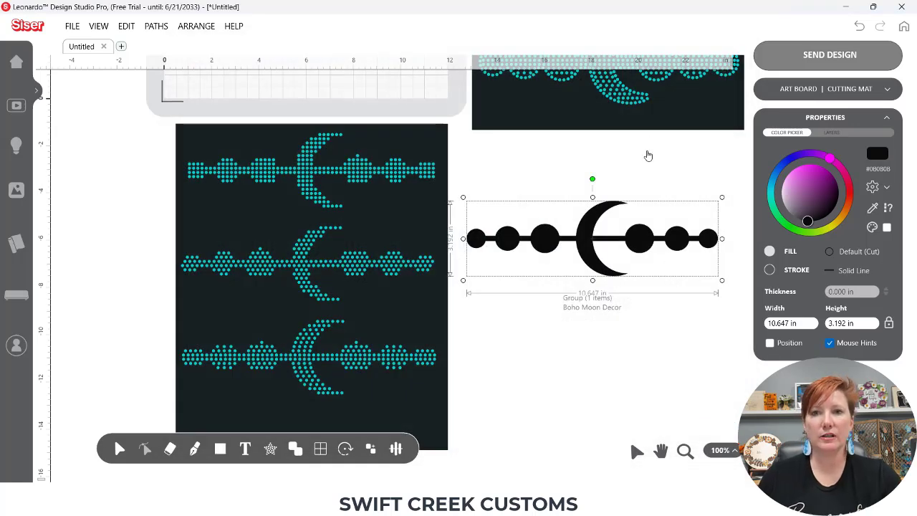
Create a Border Only rhinestone outline around the moon design on the mat.
left_click_drag(647, 153, 579, 348)
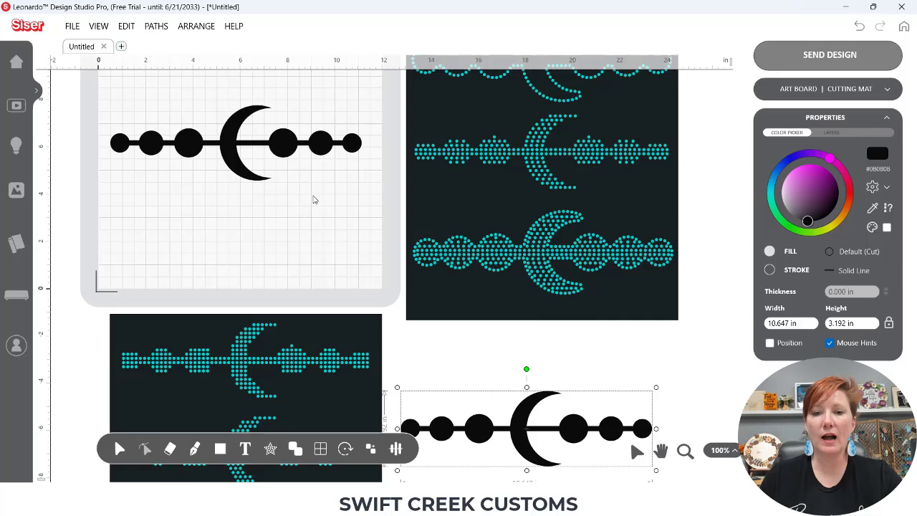
left_click_drag(311, 197, 406, 280)
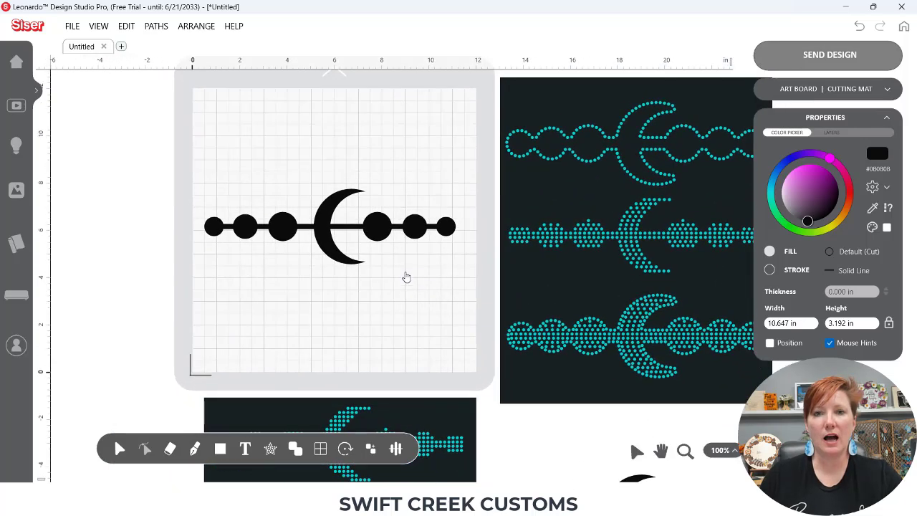
left_click(319, 237)
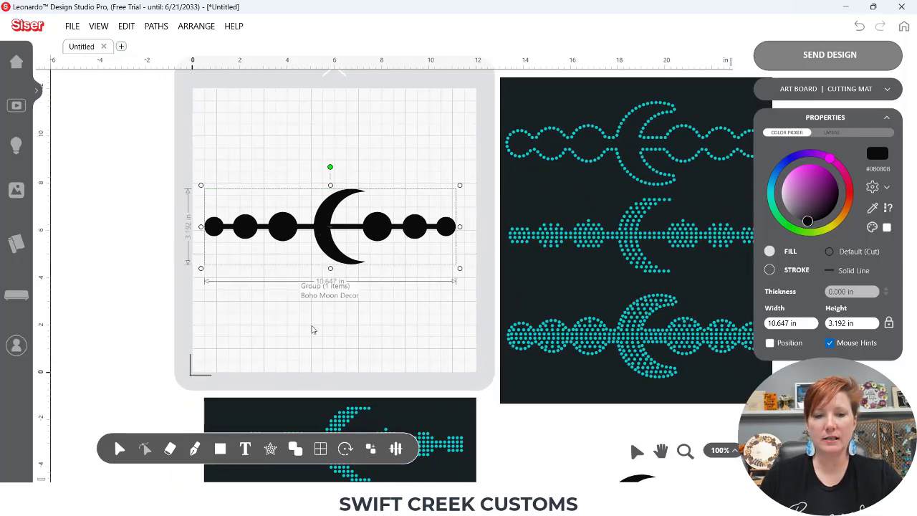
mouse_move(271, 451)
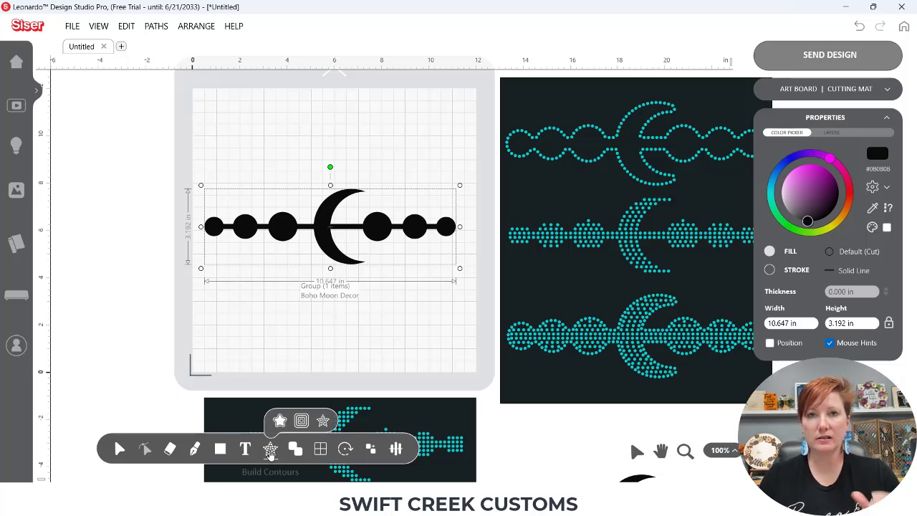
left_click(323, 420)
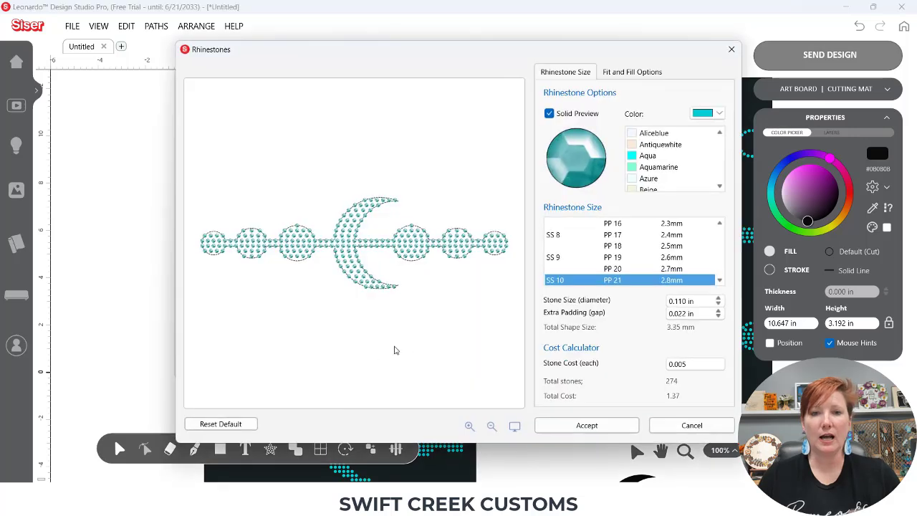
left_click(631, 71)
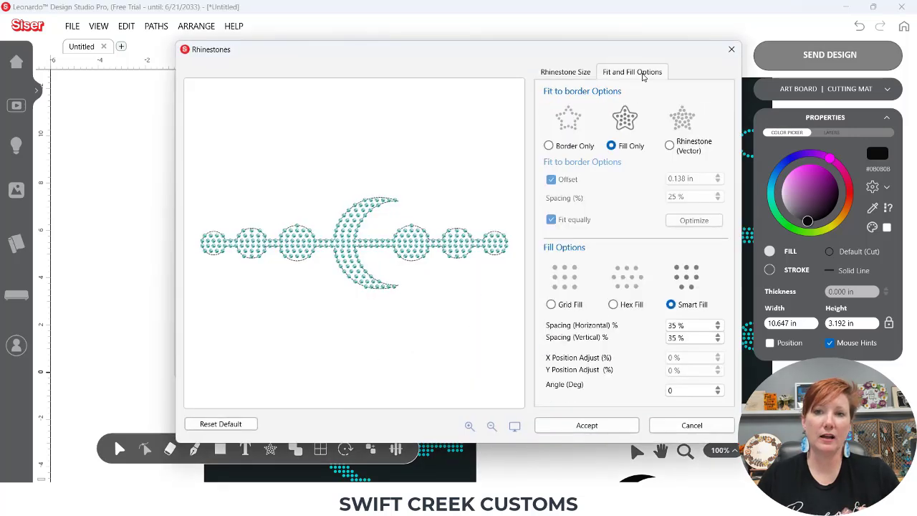
left_click(548, 146)
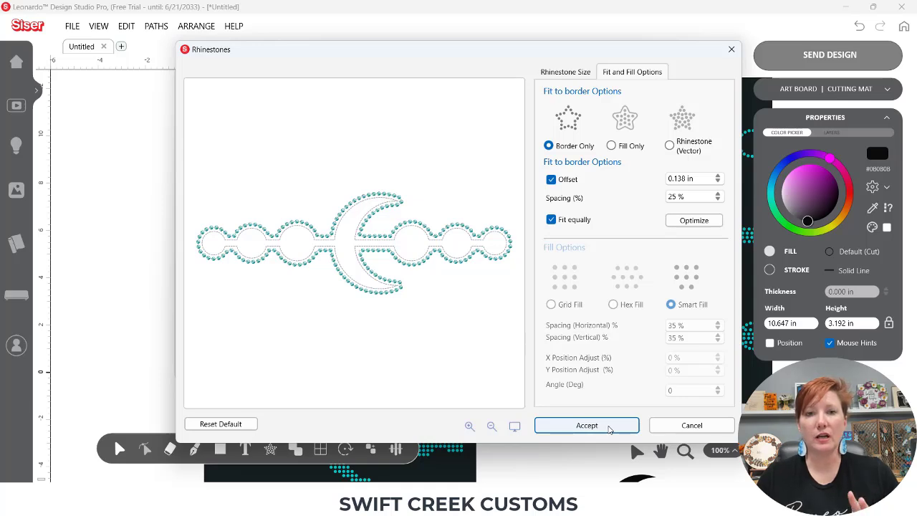
left_click(609, 427)
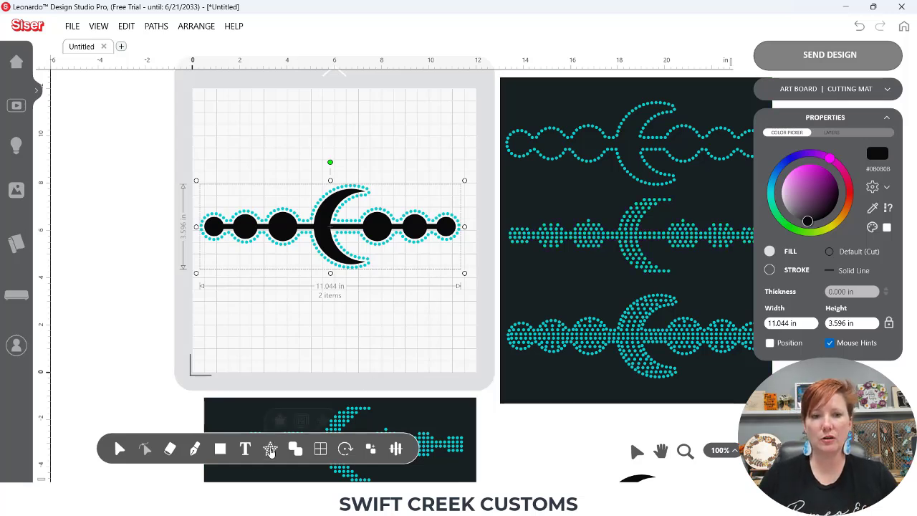
Examine the list of available rhinestone sizes in the Rhinestones settings for the moon design.
mouse_move(270, 452)
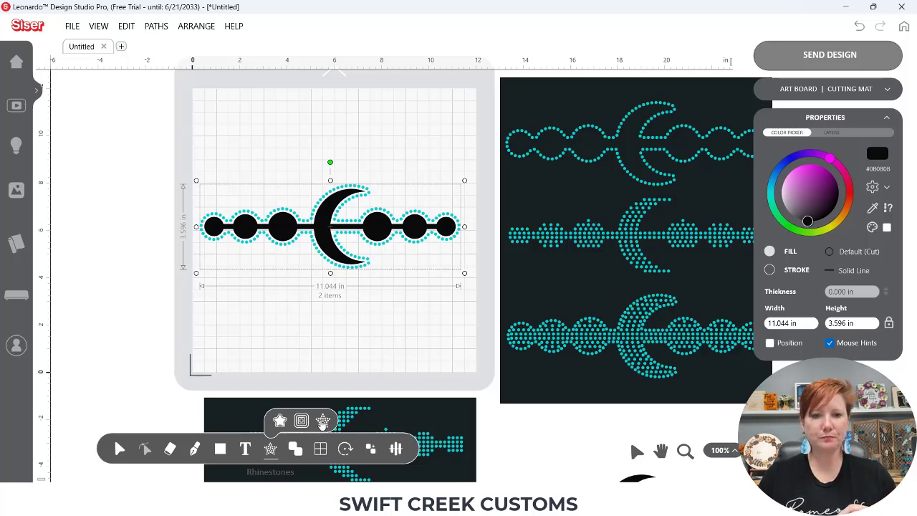
left_click(323, 421)
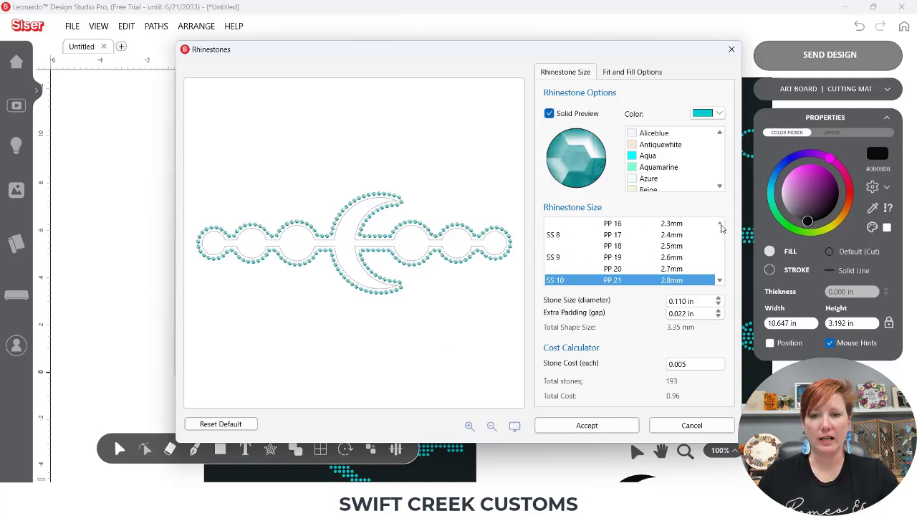
scroll(721, 228, "up", 5)
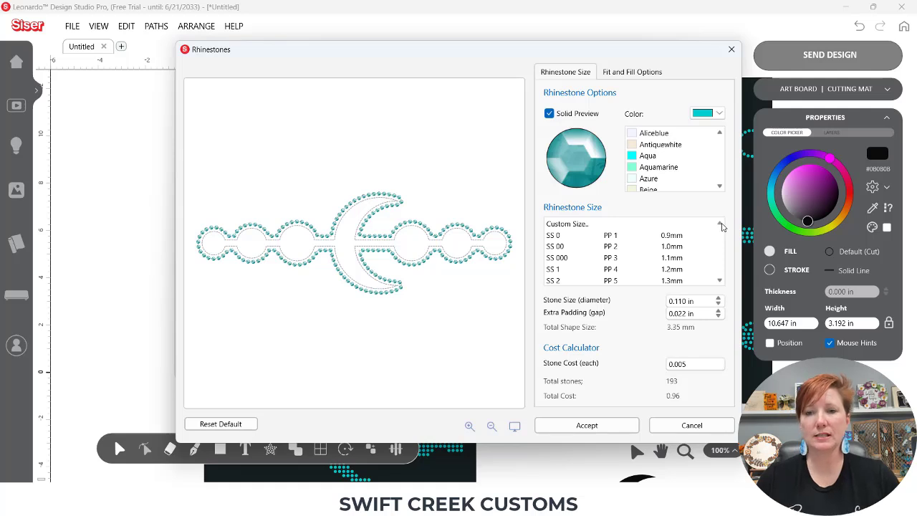
scroll(721, 234, "down", 4)
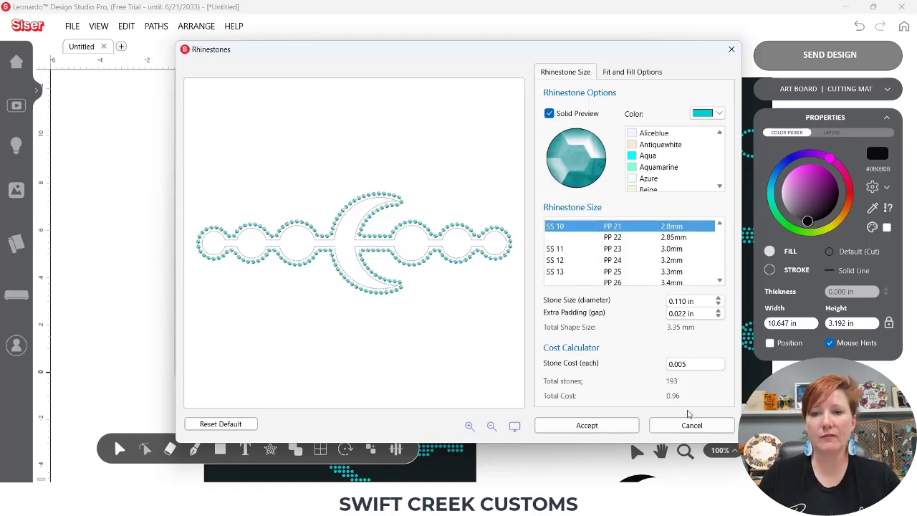
Return the combined rhinestone version to the dark rectangle and move the teal border outline below the black moon design on the mat.
left_click(689, 424)
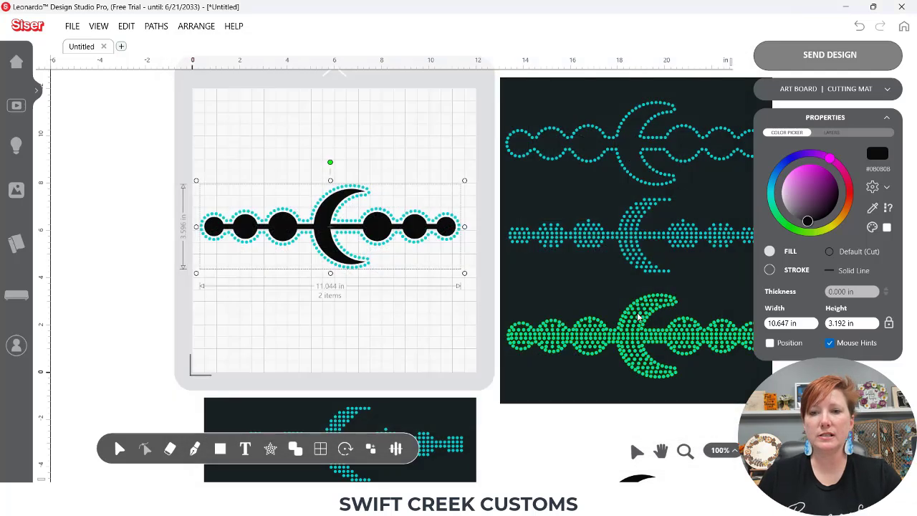
left_click_drag(640, 320, 337, 119)
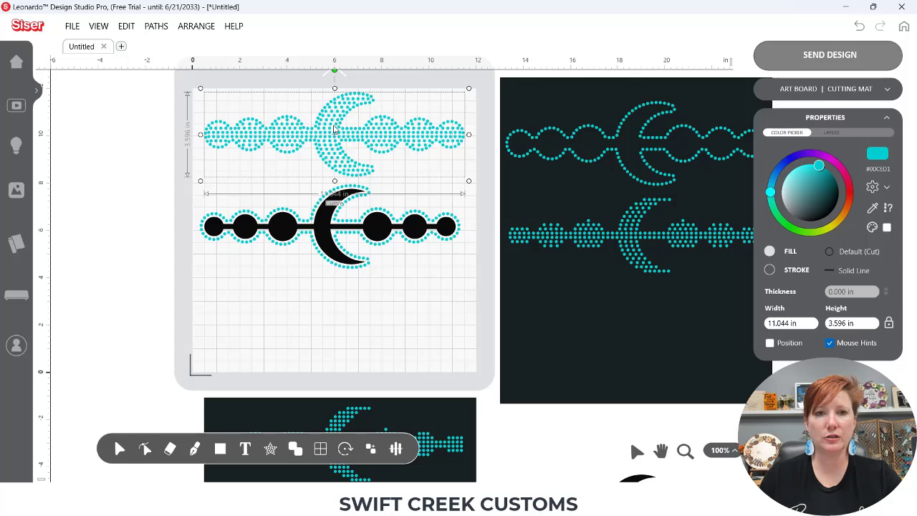
left_click(270, 449)
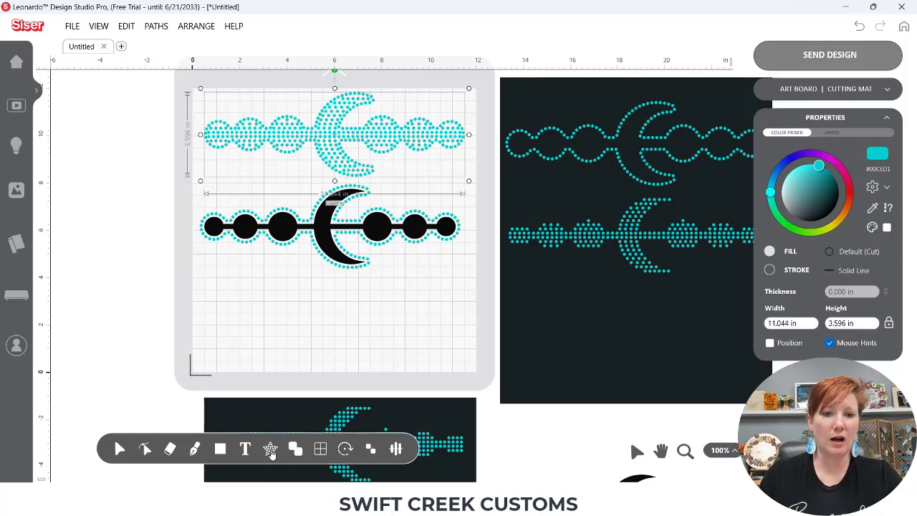
left_click(270, 449)
left_click(322, 421)
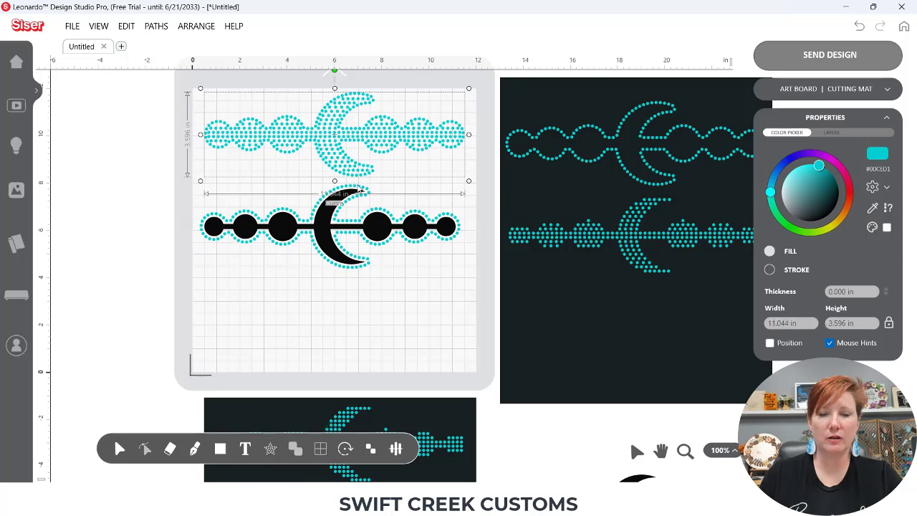
left_click(334, 126)
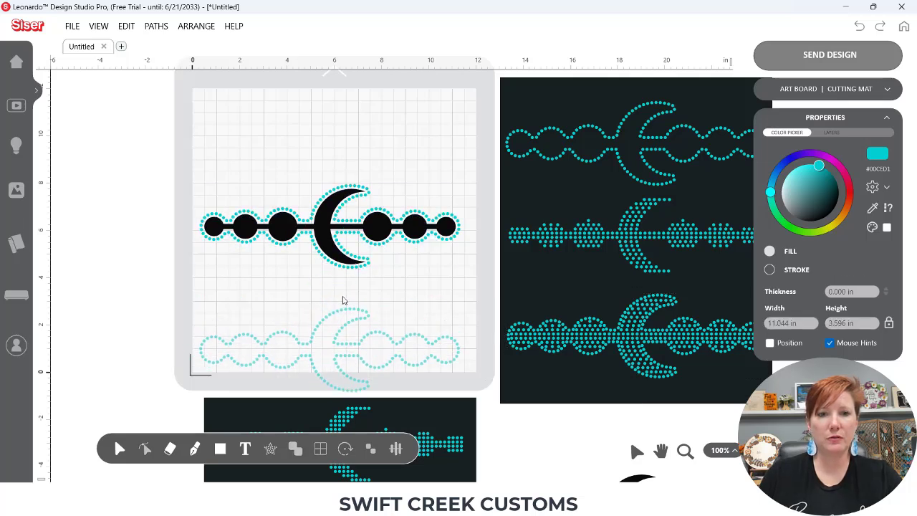
Create a black Rhinestone (Vector) version of the black moon design on the mat using Smart Fill.
left_click(332, 217)
mouse_move(270, 451)
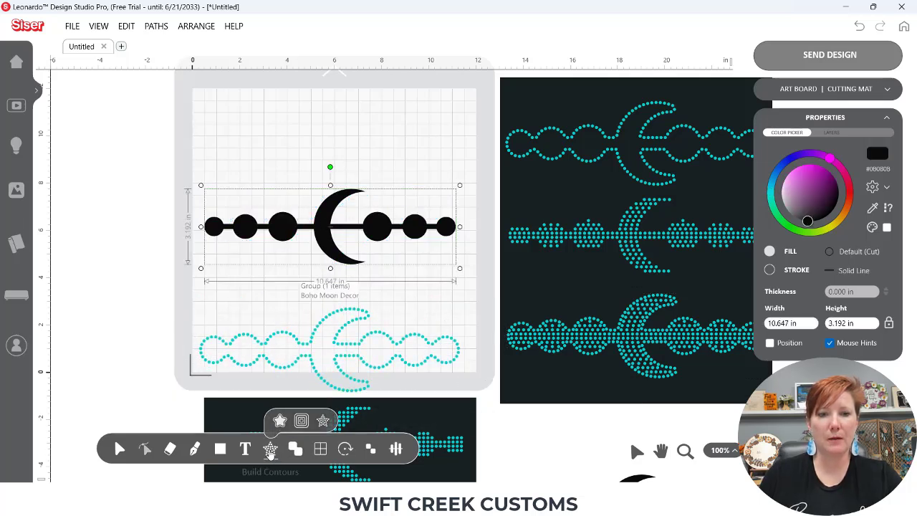
left_click(323, 422)
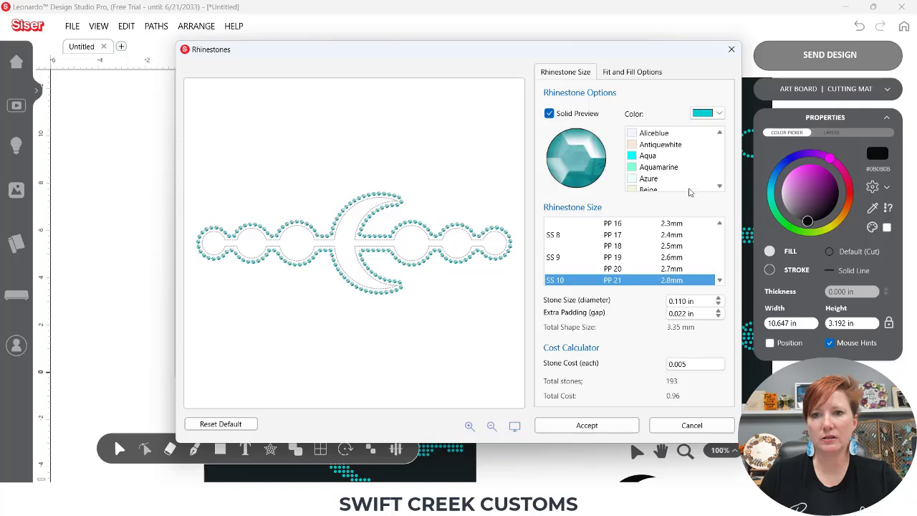
mouse_move(721, 144)
left_mouse_down()
mouse_move(721, 153)
mouse_move(724, 145)
left_mouse_up()
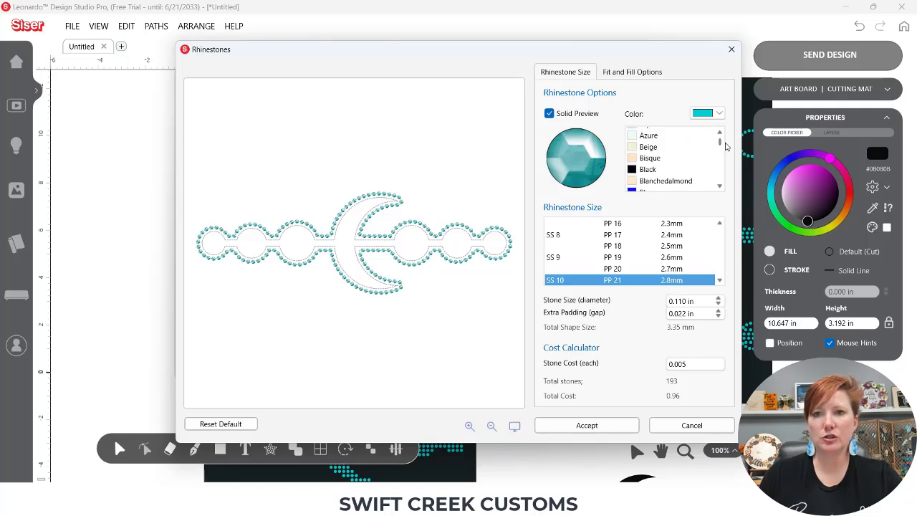
left_click(663, 172)
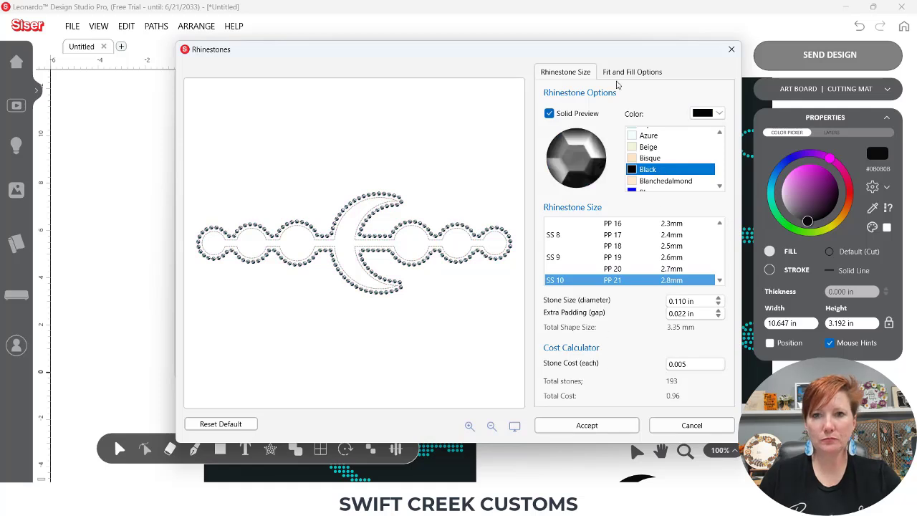
left_click(618, 76)
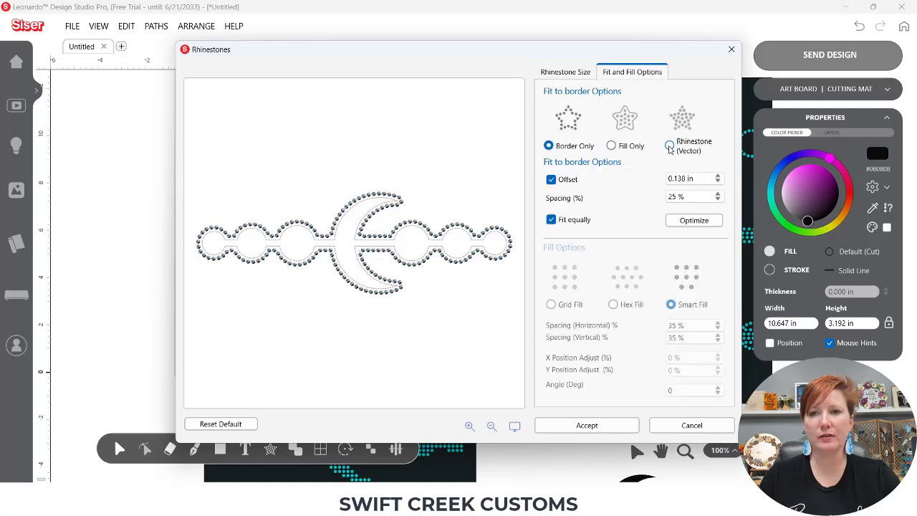
left_click(669, 146)
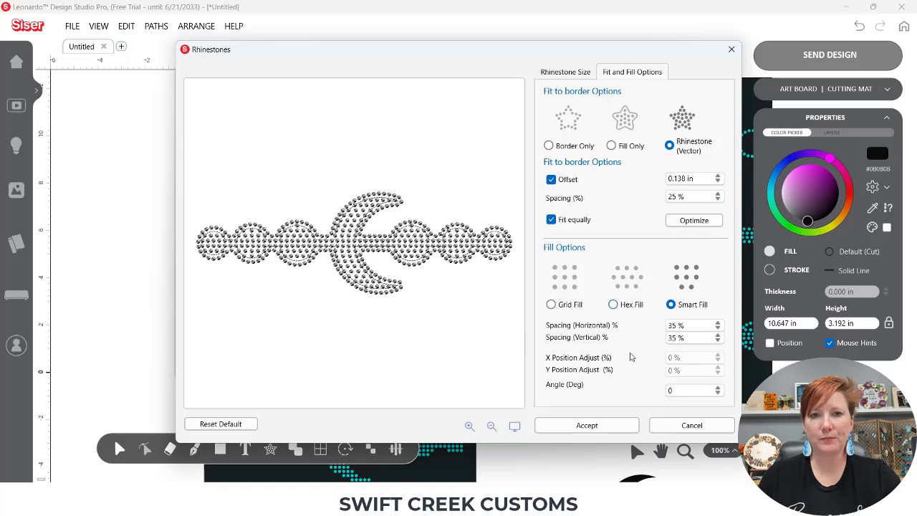
left_click(618, 424)
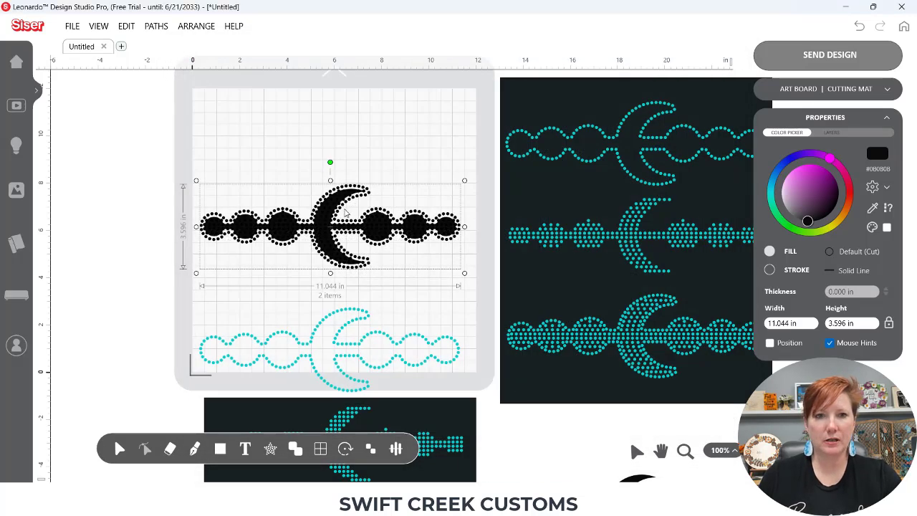
Move the black rhinestone version above the solid black moon design, near the upper edge of the mat.
left_click(365, 132)
left_click_drag(347, 195, 358, 104)
left_click_drag(381, 163, 413, 237)
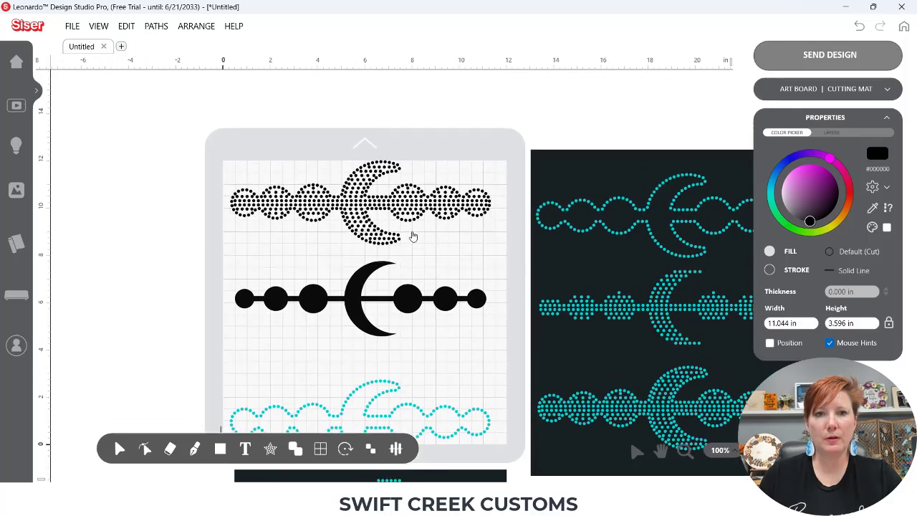
Apply Break Paths to the black rhinestone version to separate its stones, and select a single stone.
left_click(687, 454)
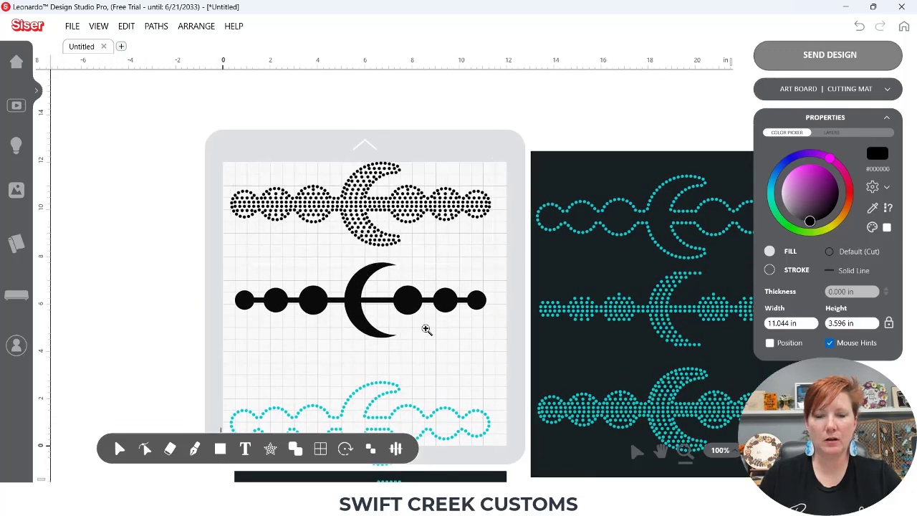
left_click_drag(211, 127, 506, 271)
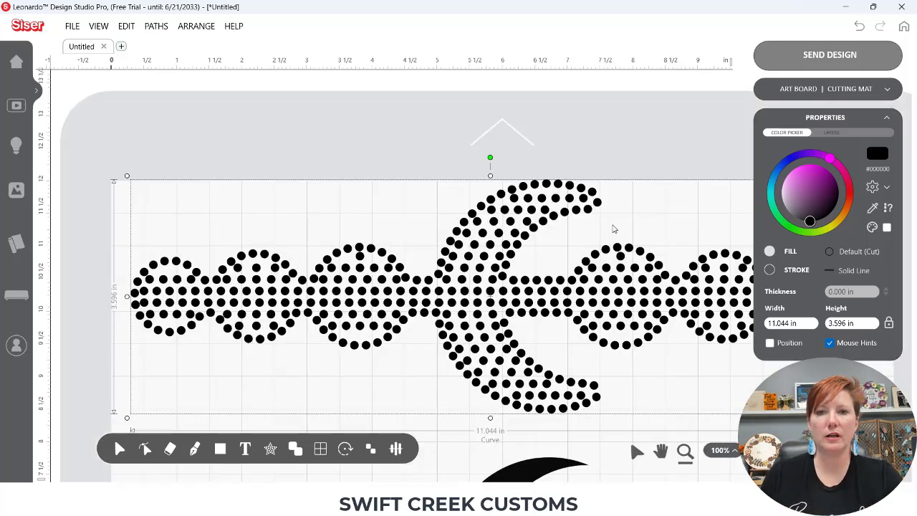
left_click_drag(622, 381, 537, 319)
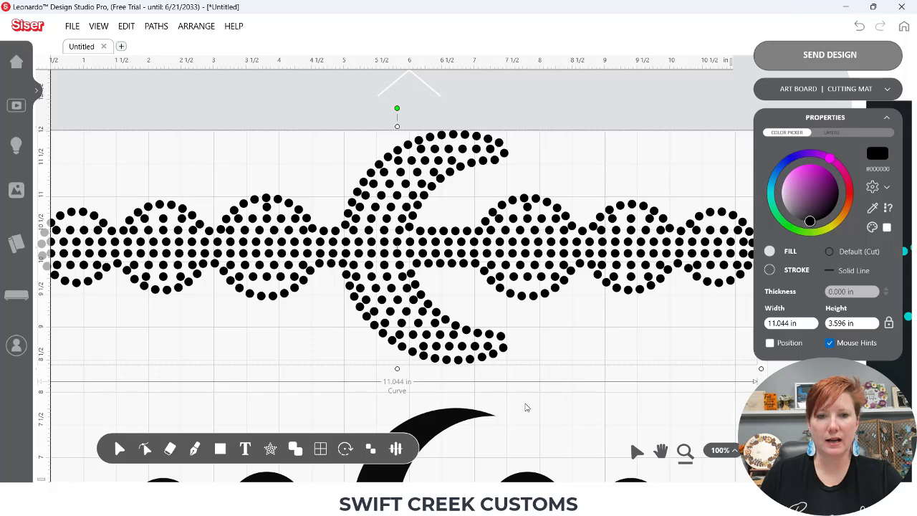
scroll(534, 395, "down", 1)
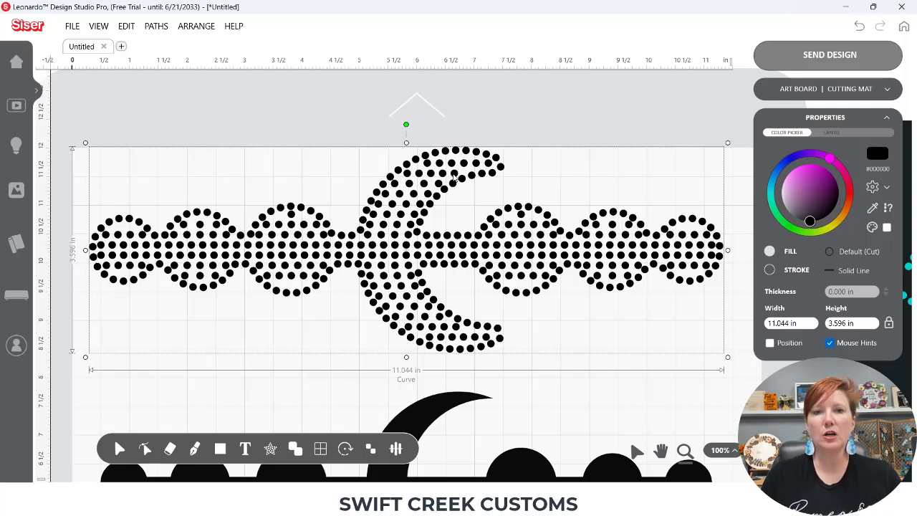
right_click(453, 175)
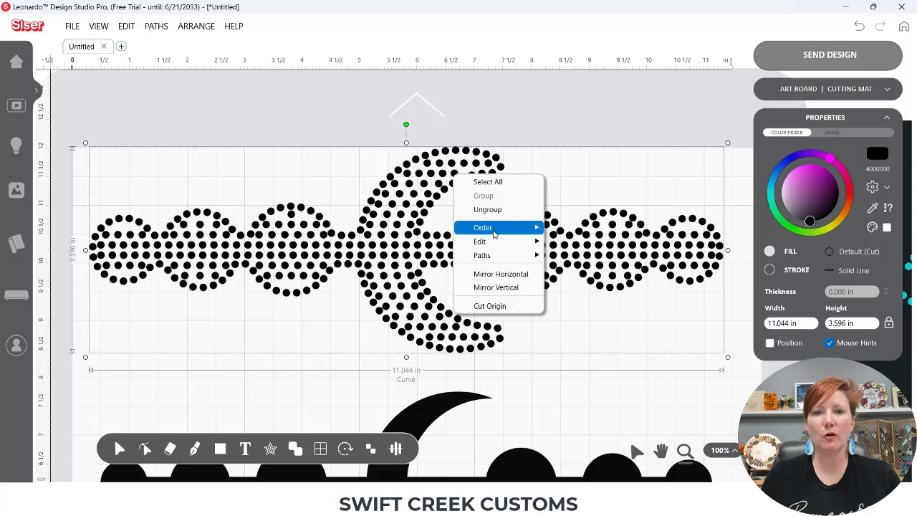
mouse_move(493, 260)
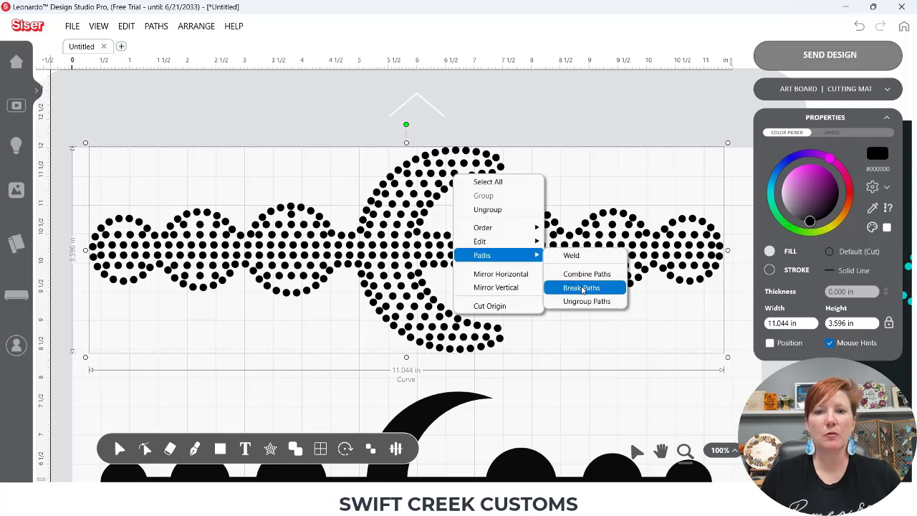
left_click(581, 288)
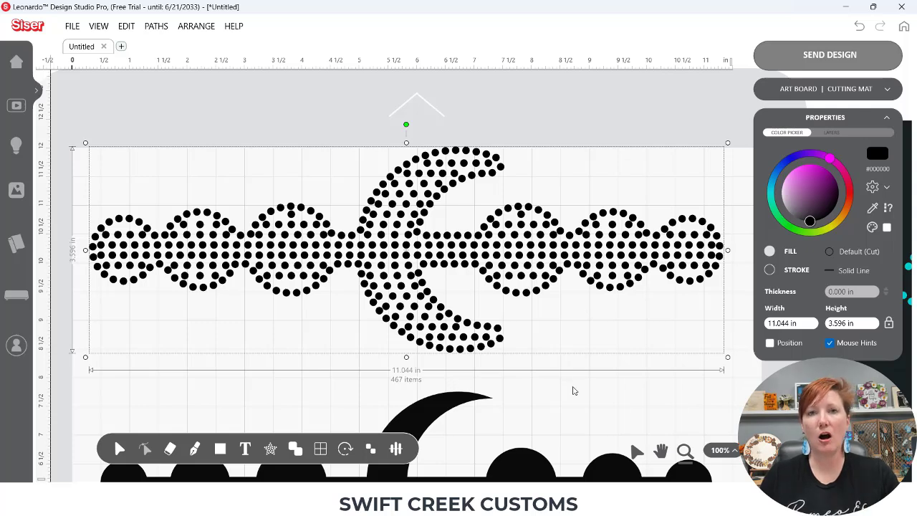
left_click(572, 380)
left_click(552, 267)
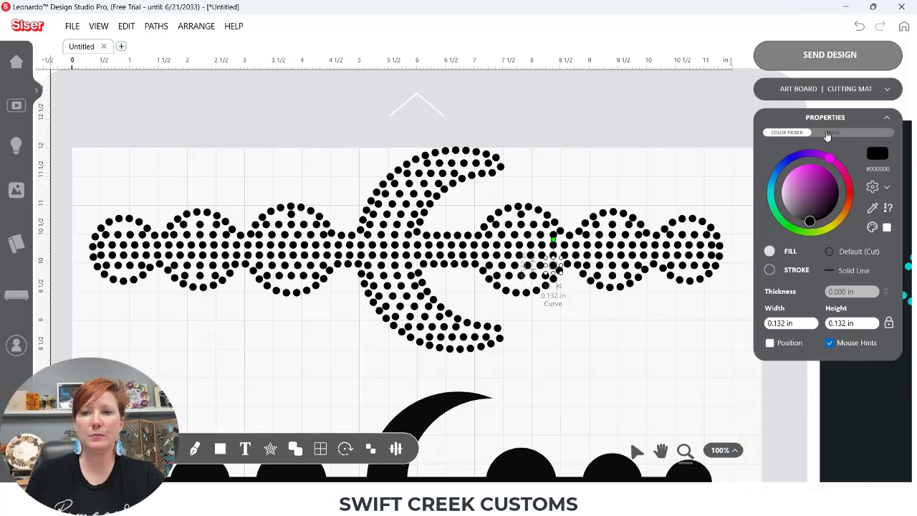
Show the layer list and undo the Break Paths operation on the black rhinestone version, keeping it above the solid moon.
left_click(831, 132)
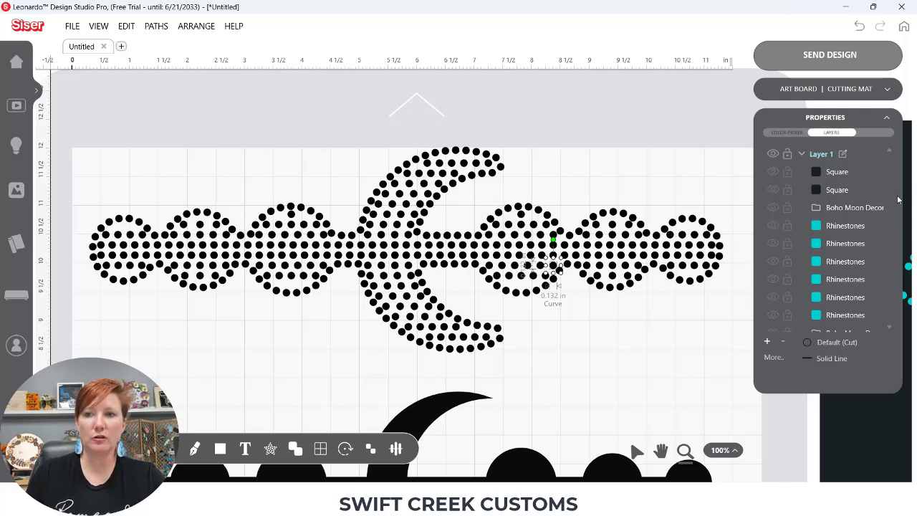
key("ctrl+a")
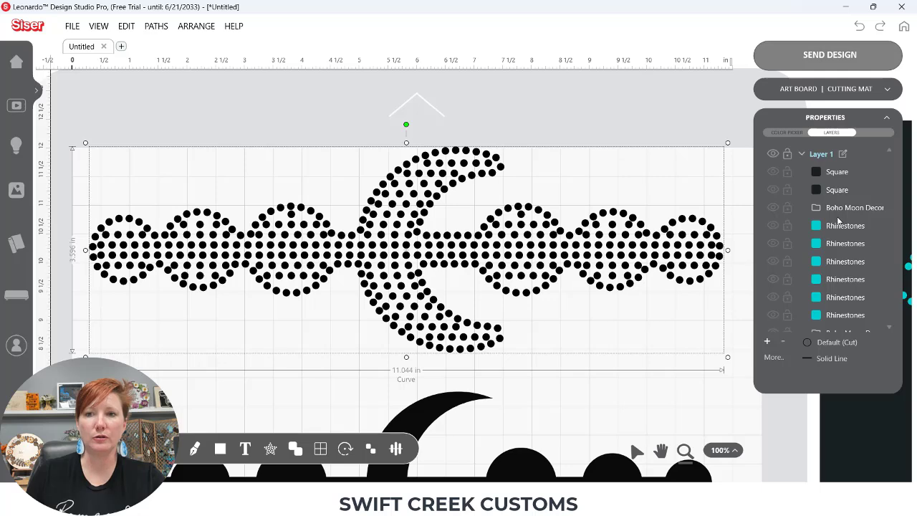
key("ctrl+z")
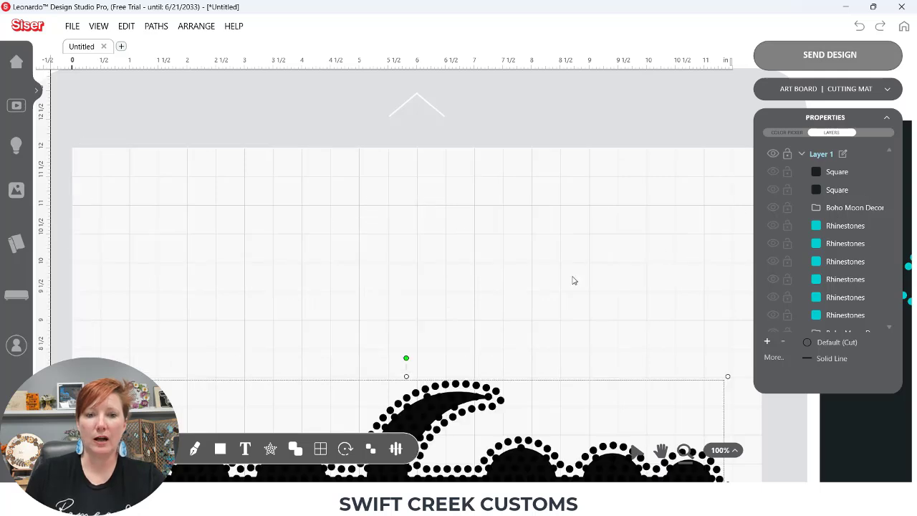
left_click(880, 26)
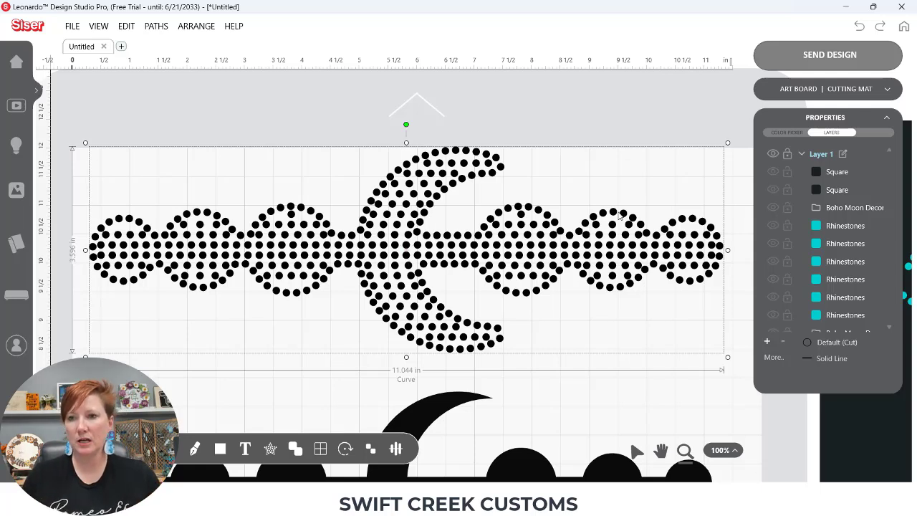
Break the paths of the black rhinestone version and check its individual shapes in the layer list.
scroll(849, 326, "down", 3)
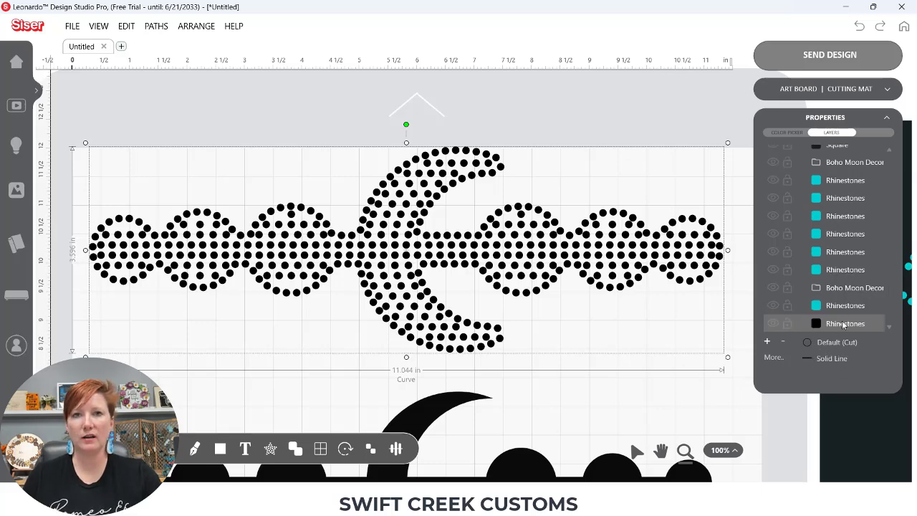
right_click(532, 249)
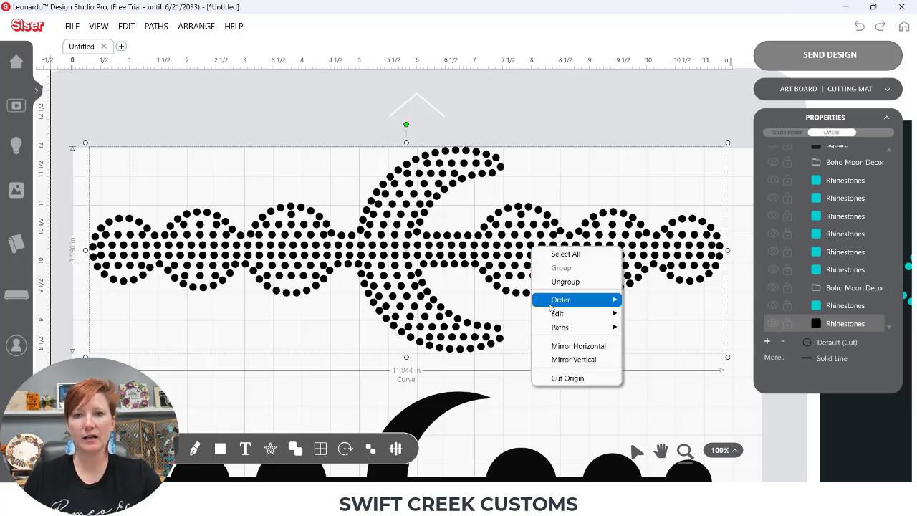
mouse_move(609, 327)
left_click(651, 347)
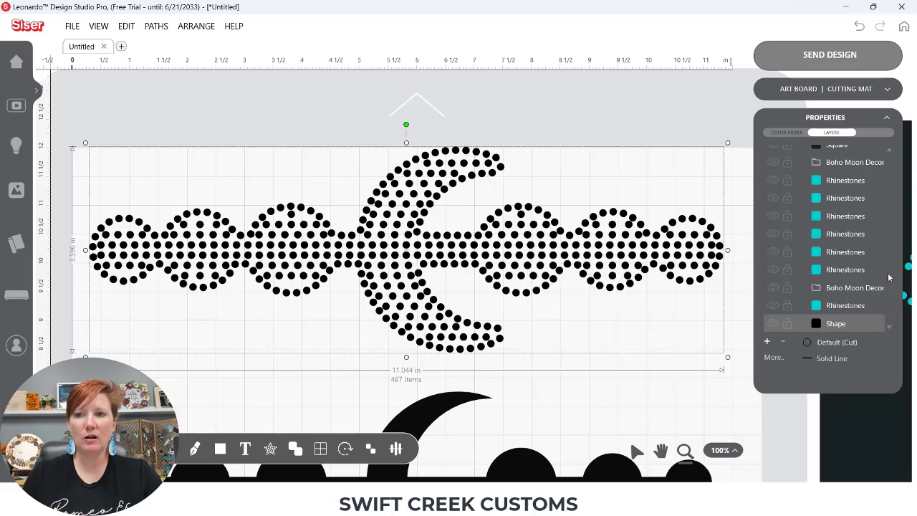
scroll(890, 330, "down", 5)
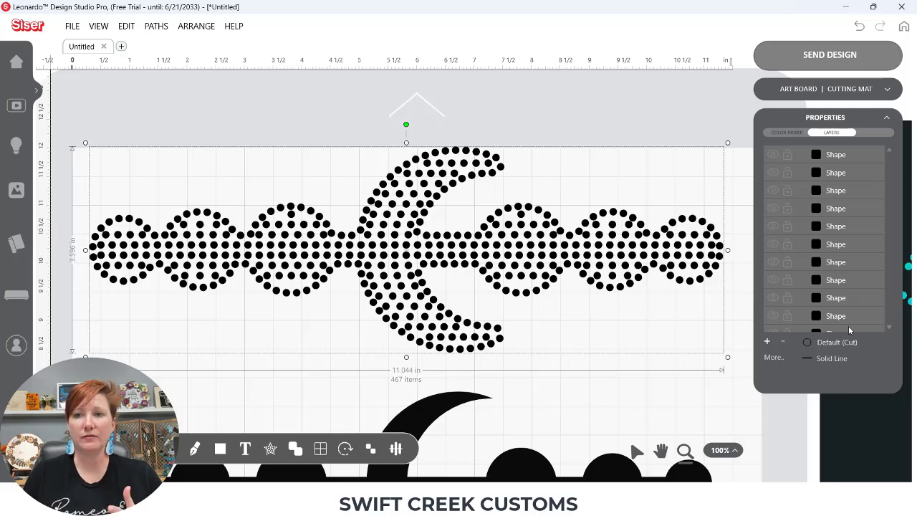
Reposition a single stone in the lower part of the first circle right of the moon, between its neighbouring stones.
left_click(559, 299)
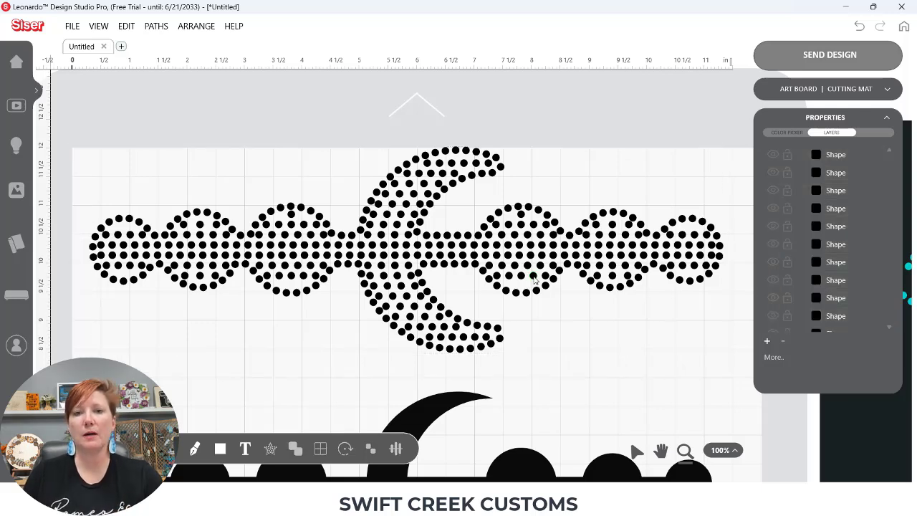
left_click(535, 278)
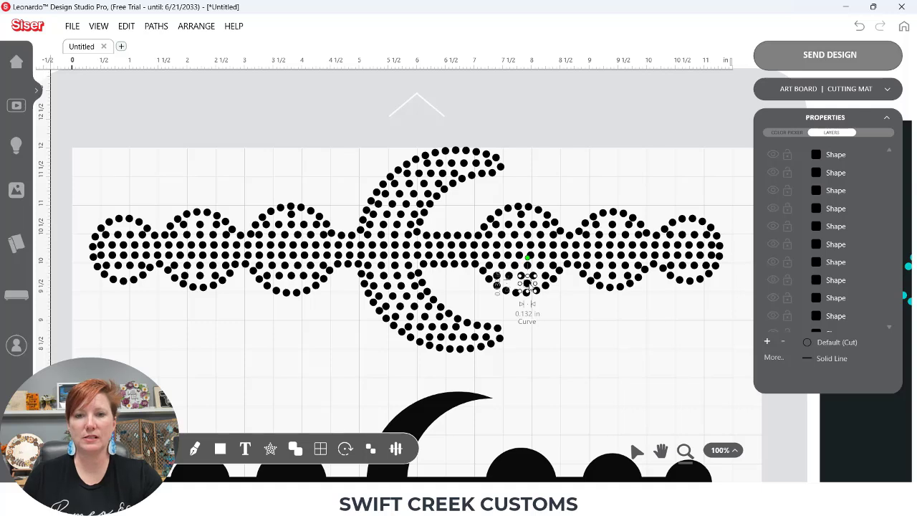
left_click_drag(530, 283, 517, 282)
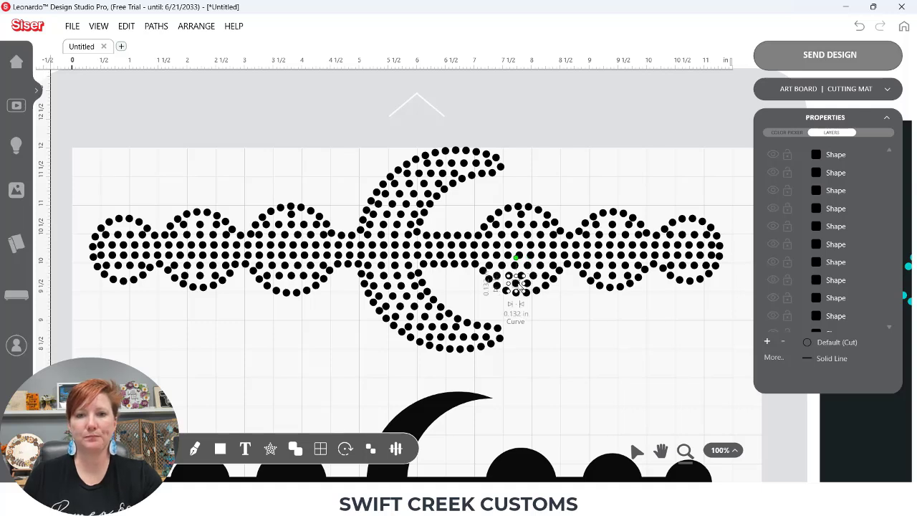
left_click(549, 334)
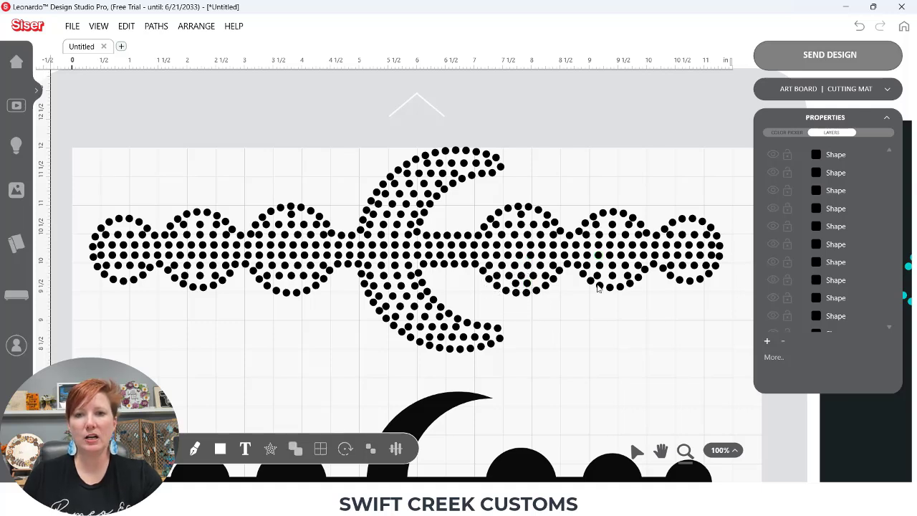
Move individual stones out of the second circle right of the moon into the empty space below it.
left_click_drag(598, 281, 581, 366)
left_click_drag(611, 278, 649, 357)
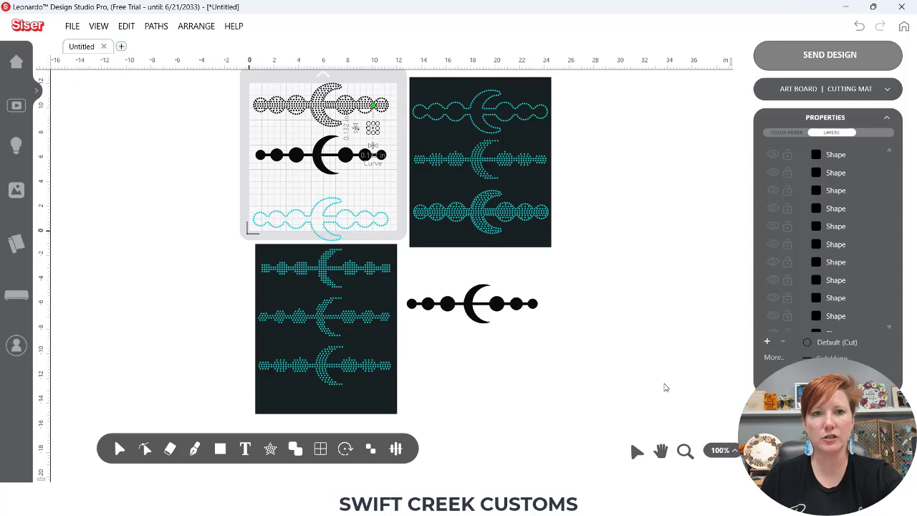
left_click(645, 327)
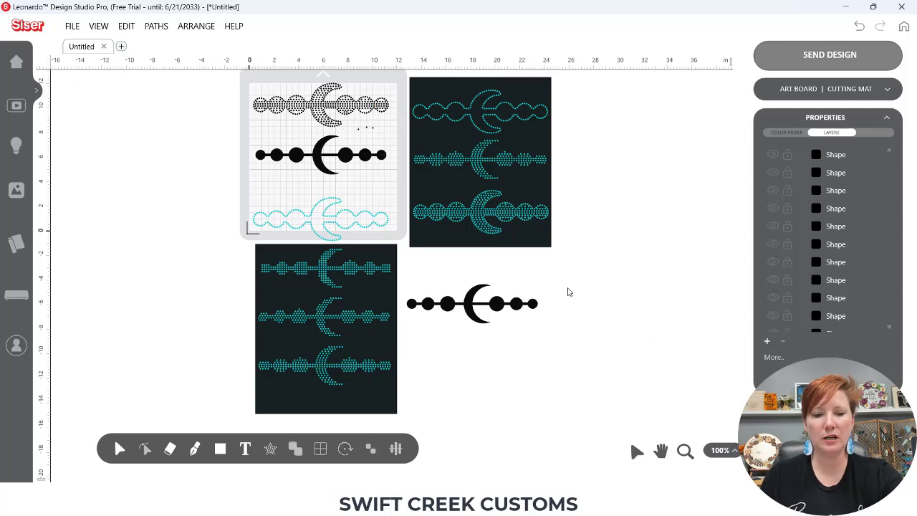
Move the black rhinestone version, its loose stones and the solid moon design off the left side of the art board.
scroll(568, 292, "up", 10)
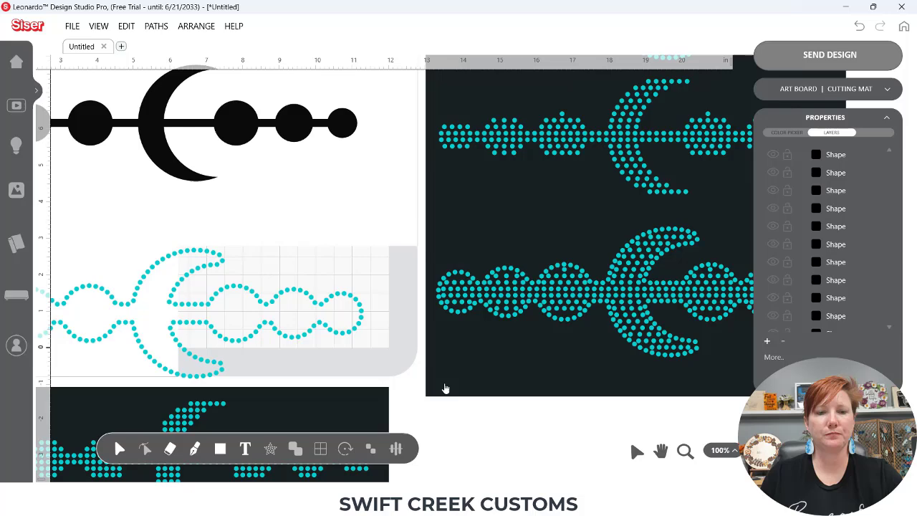
left_click_drag(445, 388, 692, 497)
left_click_drag(648, 340, 624, 420)
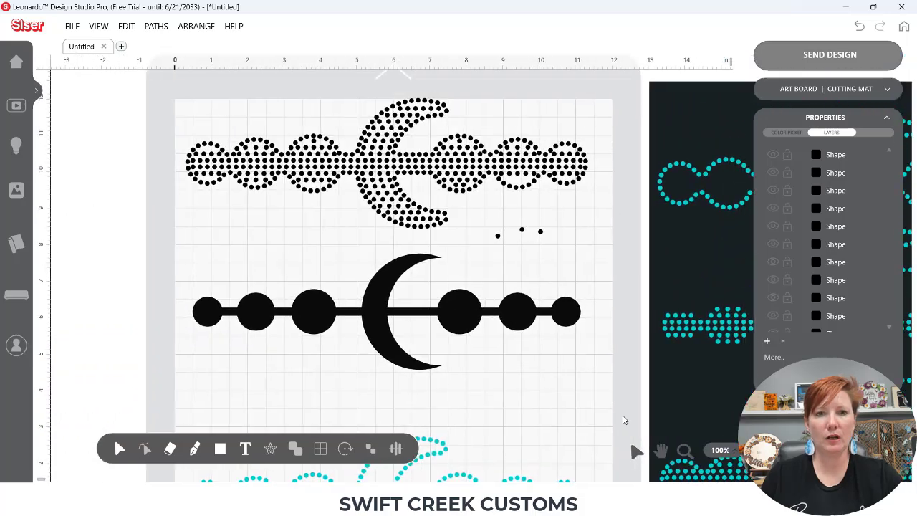
left_click_drag(179, 82, 610, 391)
left_click_drag(357, 321, 151, 347)
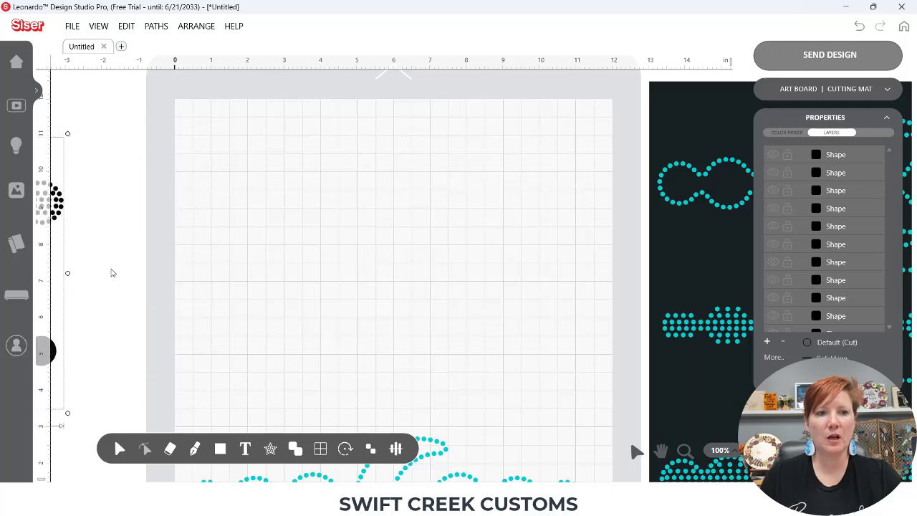
mouse_move(195, 452)
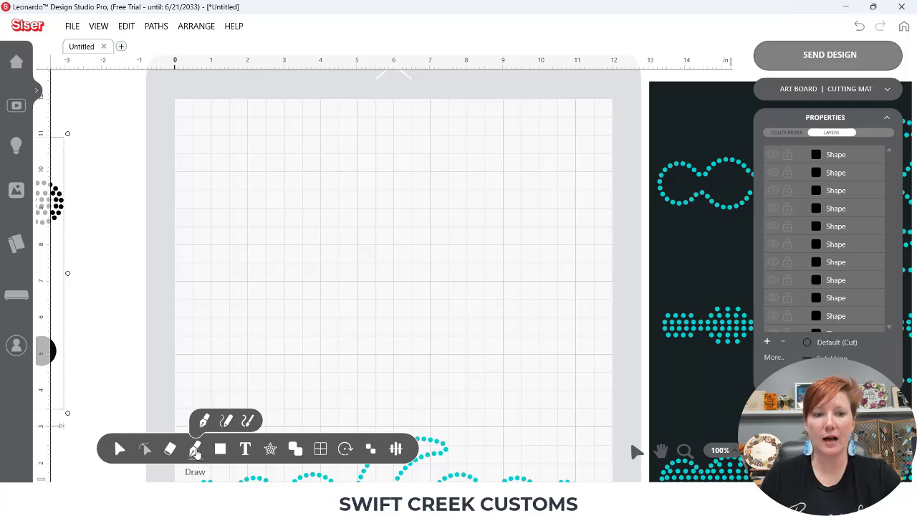
left_click(195, 451)
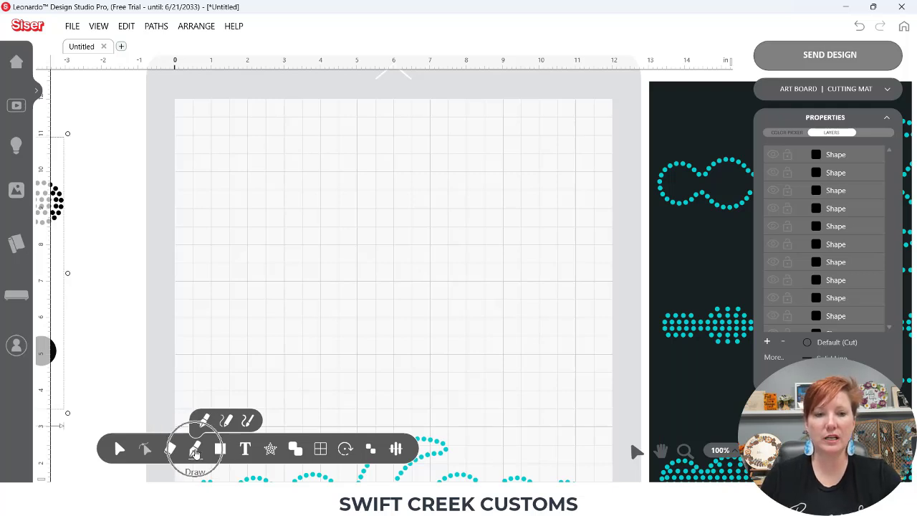
left_click(248, 208)
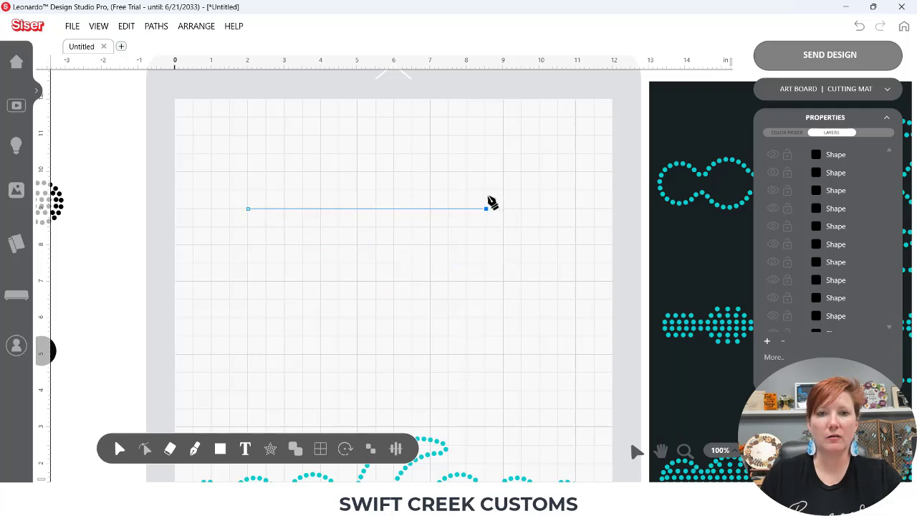
left_click_drag(486, 208, 486, 195)
key("ctrl+z")
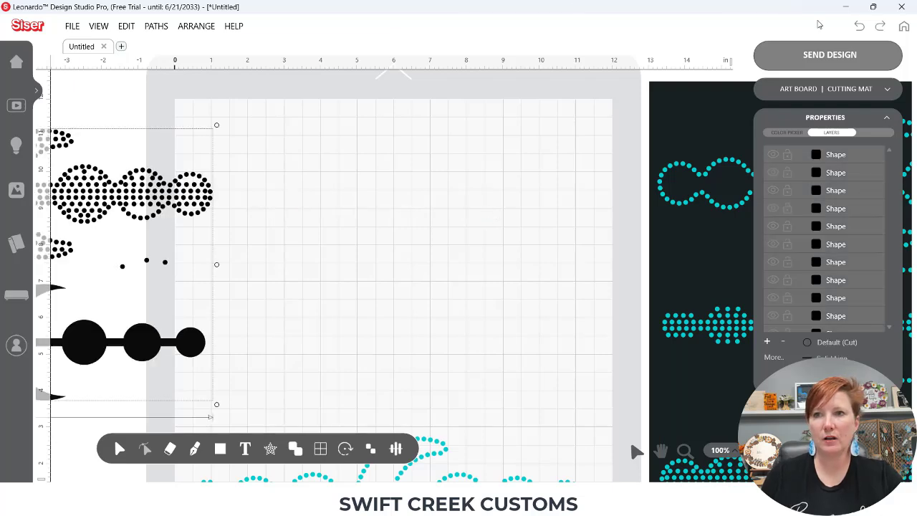
left_click(859, 26)
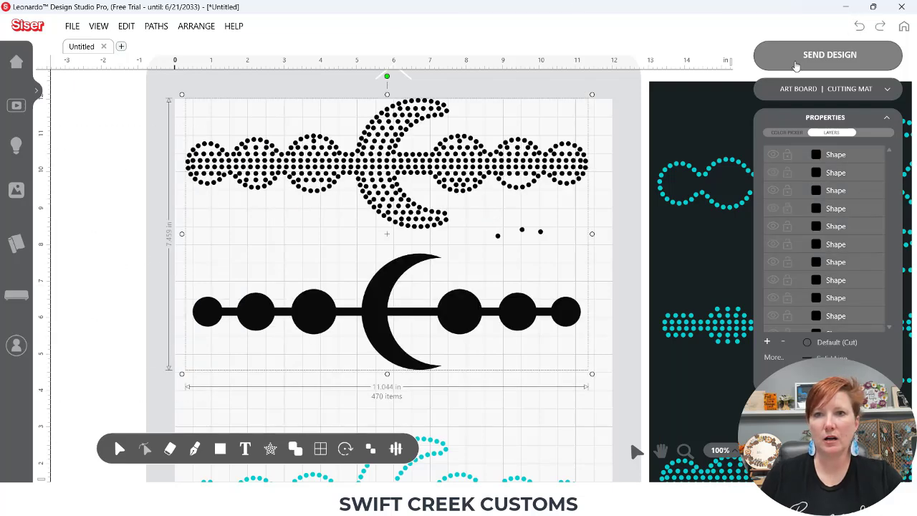
left_click(879, 26)
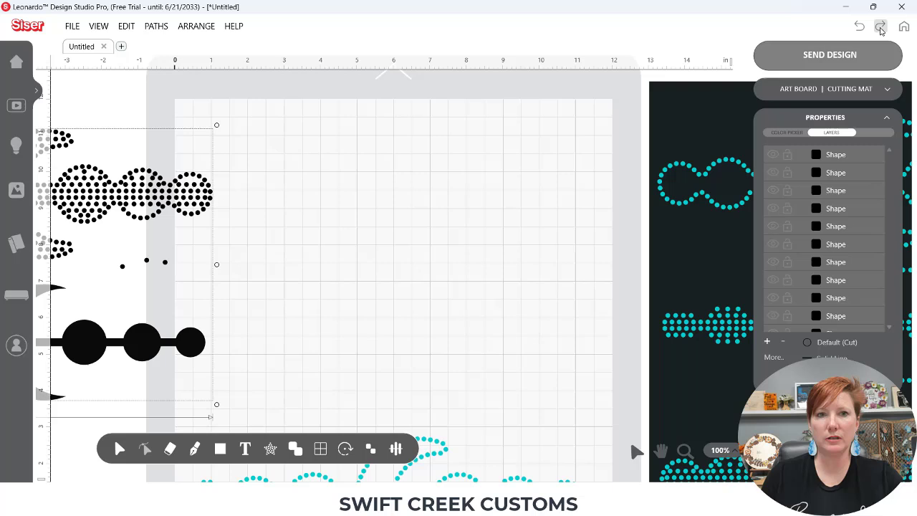
Draw a straight horizontal line with the Pen tool on the upper art board and stretch it to about 9 in long.
left_click(194, 448)
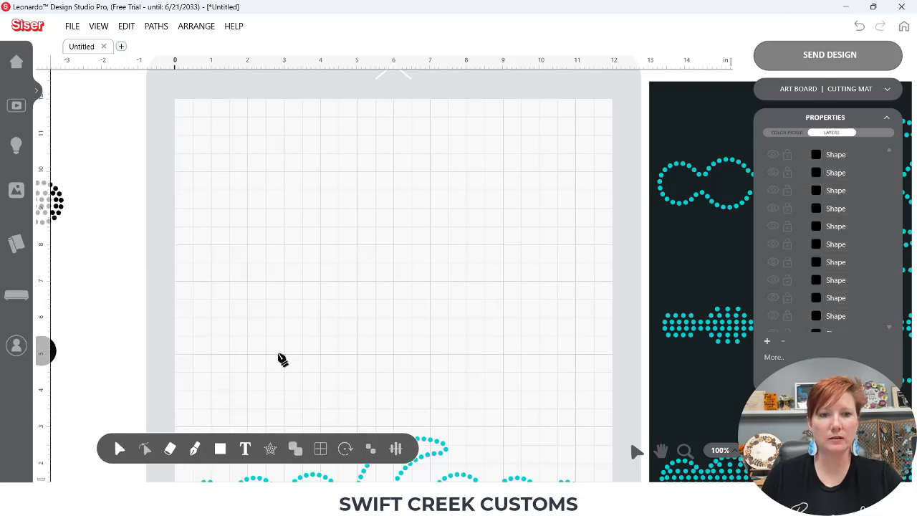
left_click(249, 205)
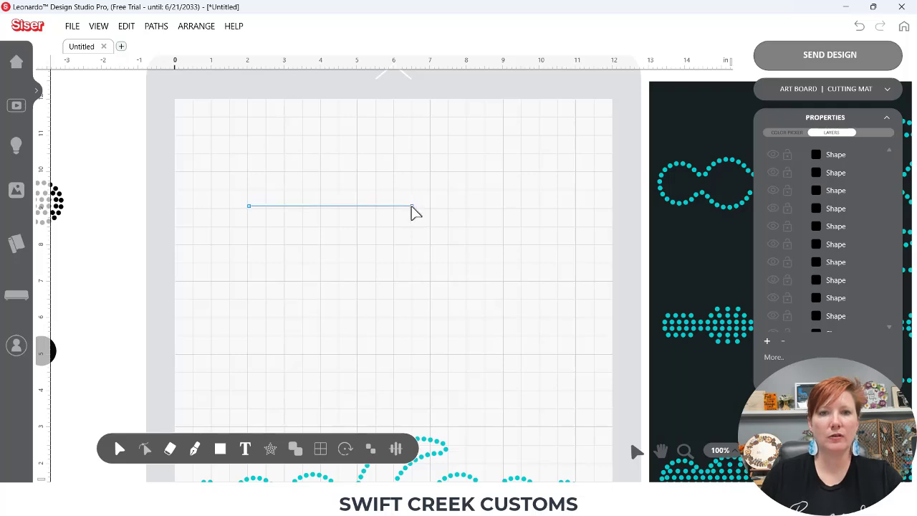
right_click(413, 208)
left_click(430, 237)
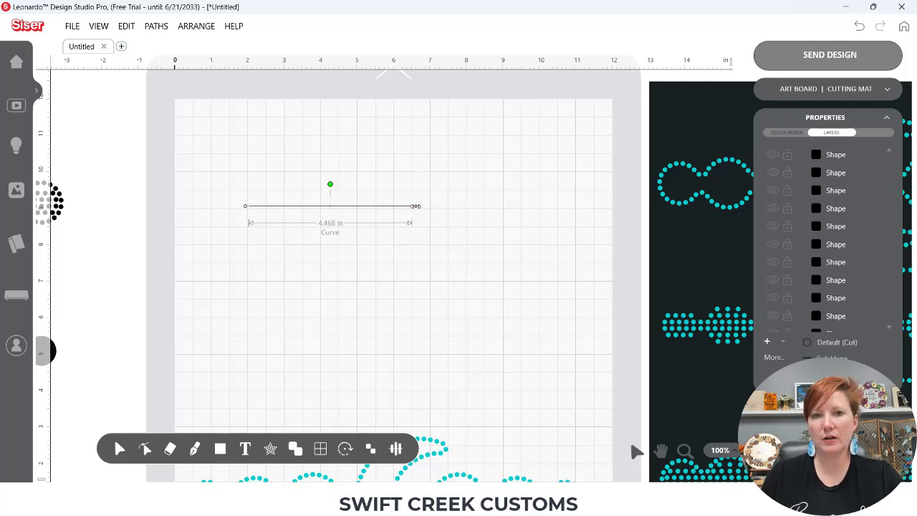
left_click_drag(415, 206, 580, 248)
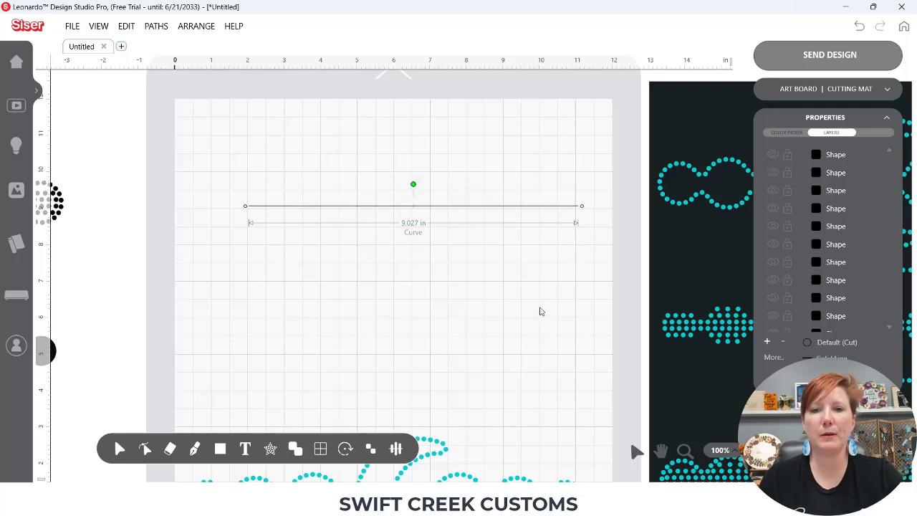
left_click_drag(520, 209, 498, 221)
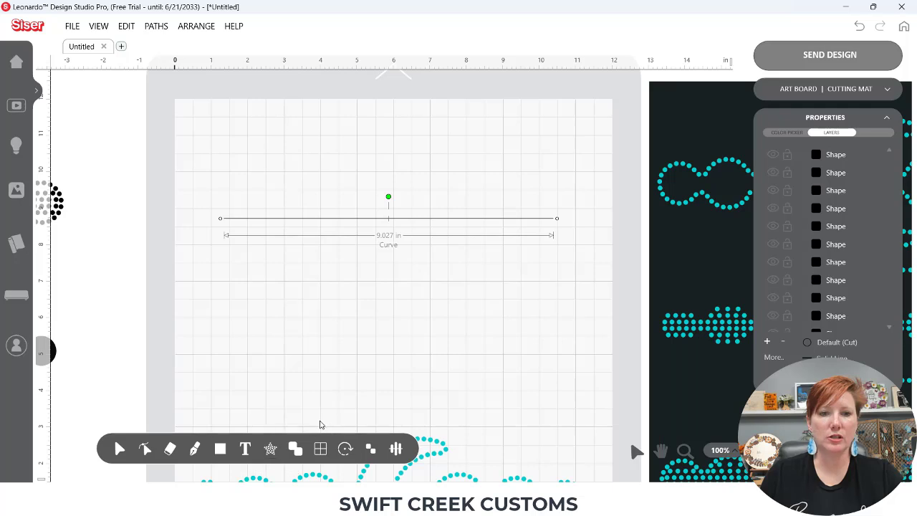
left_click(270, 449)
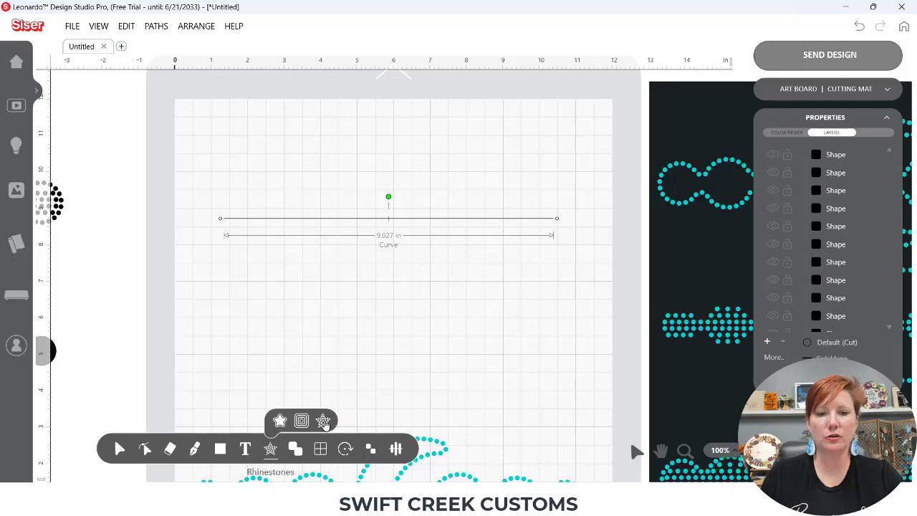
left_click(324, 422)
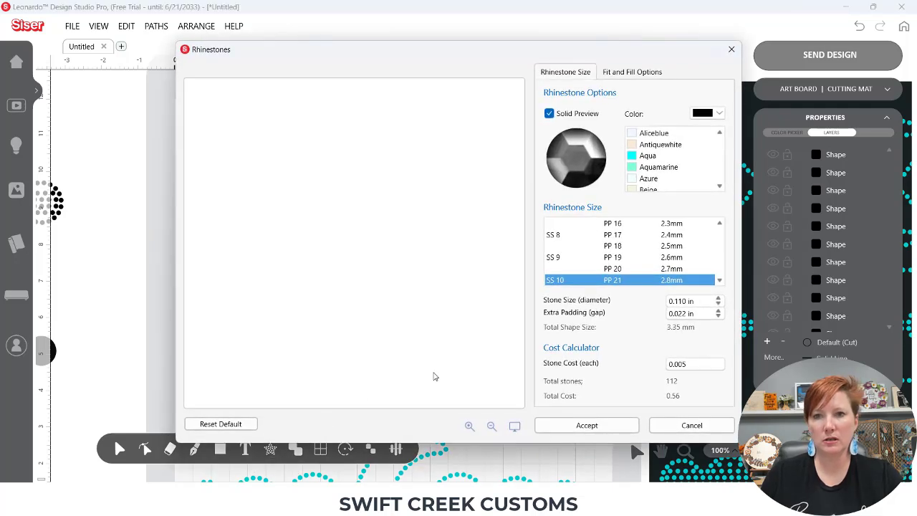
left_click(629, 73)
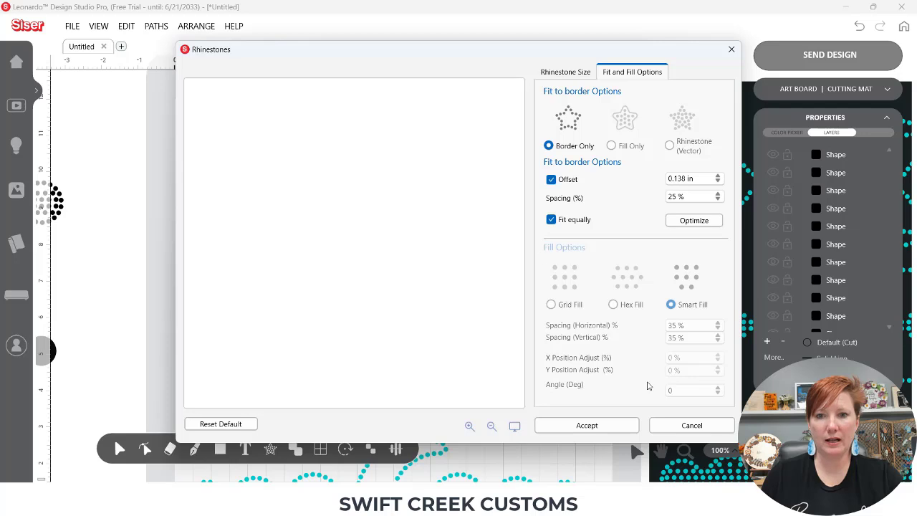
left_click(676, 426)
left_click(518, 299)
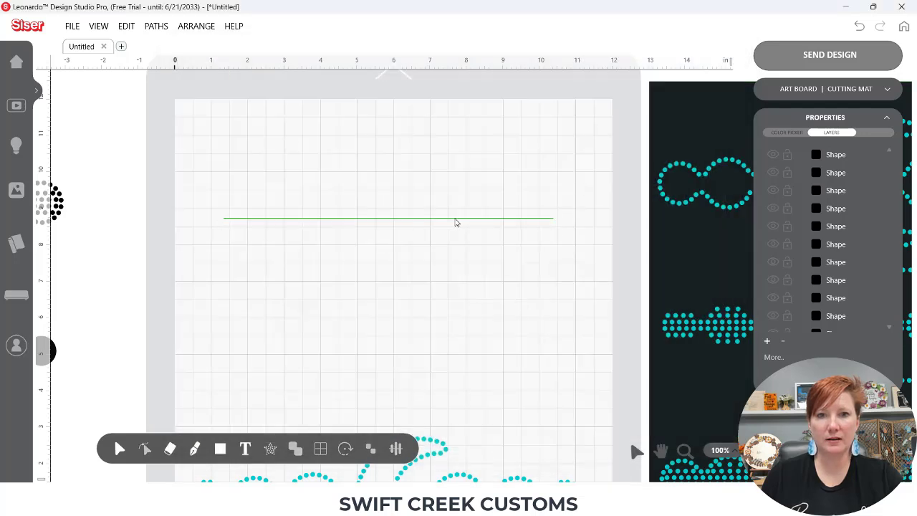
Apply Border Only rhinestones in size SS 10 with a 0.138 in offset to the horizontal line.
left_click(456, 222)
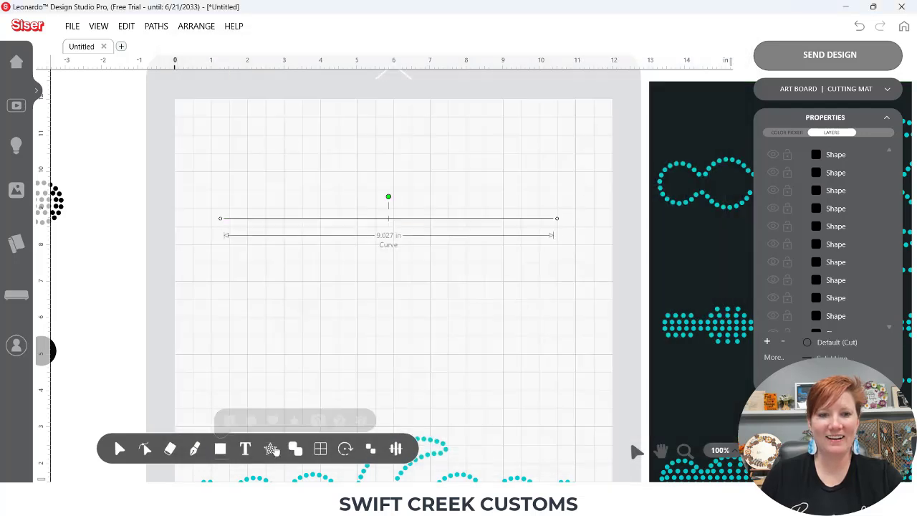
left_click(323, 421)
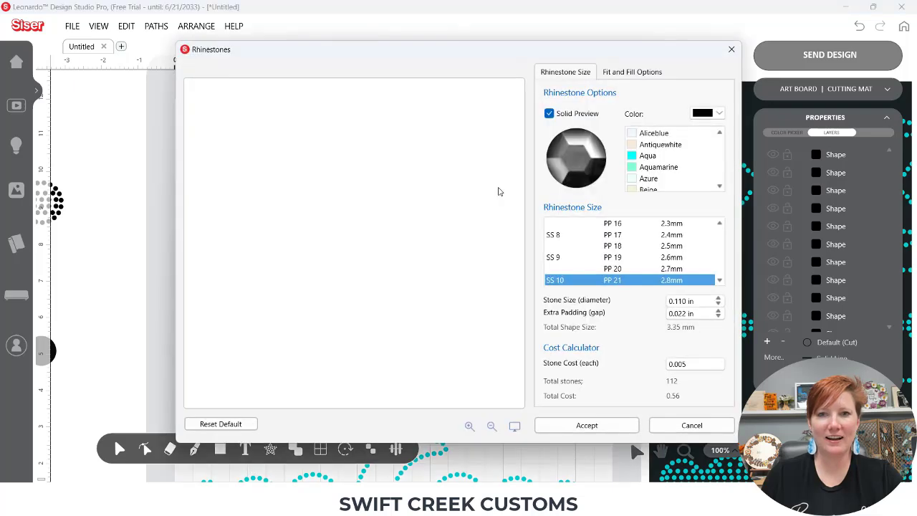
left_click(616, 76)
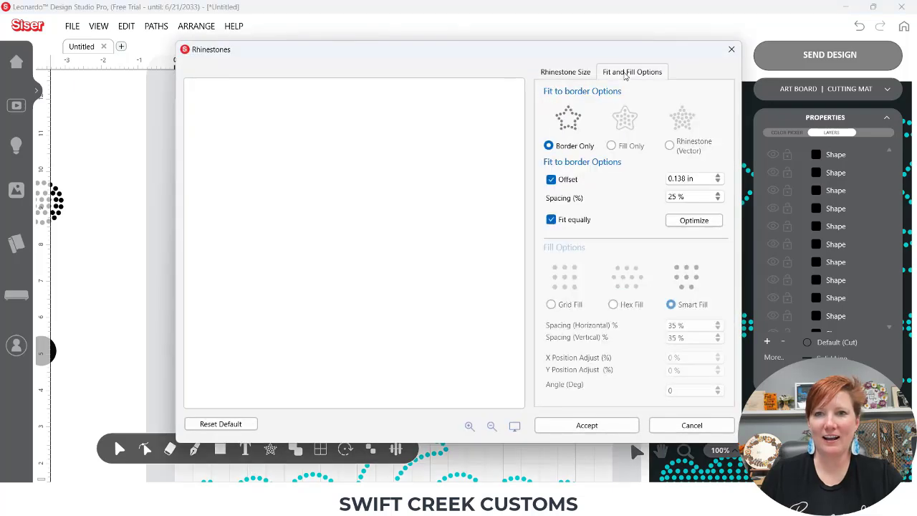
left_click(586, 425)
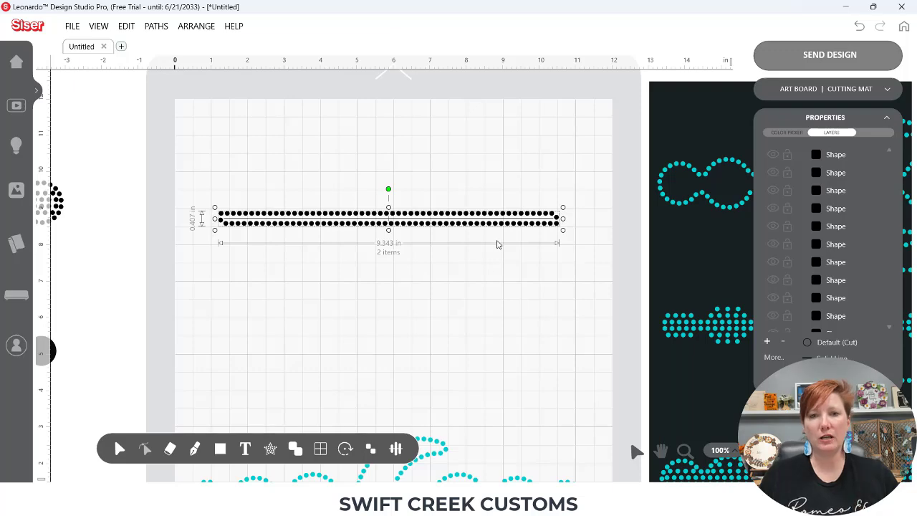
left_click(271, 448)
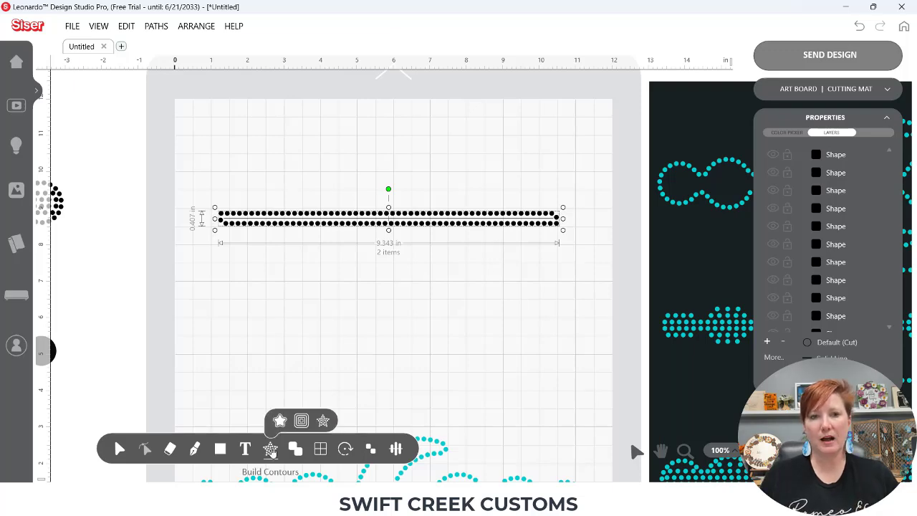
left_click(323, 421)
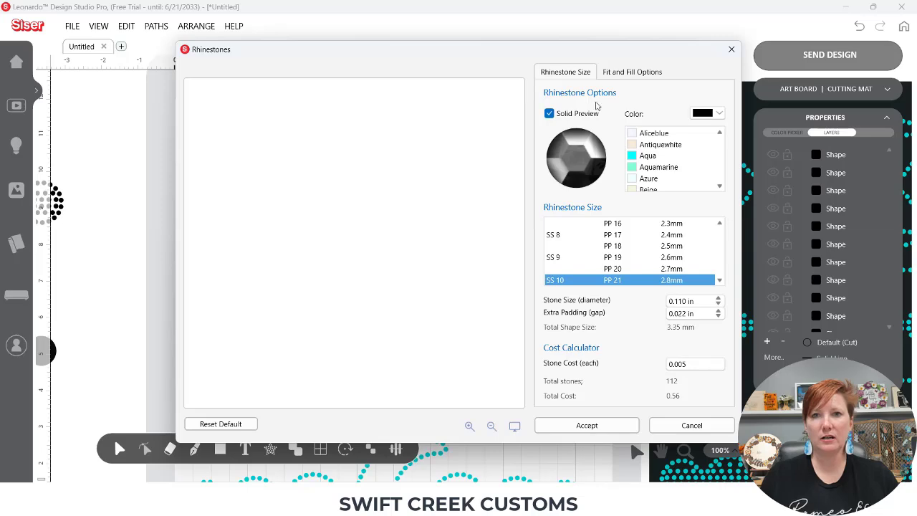
left_click(631, 71)
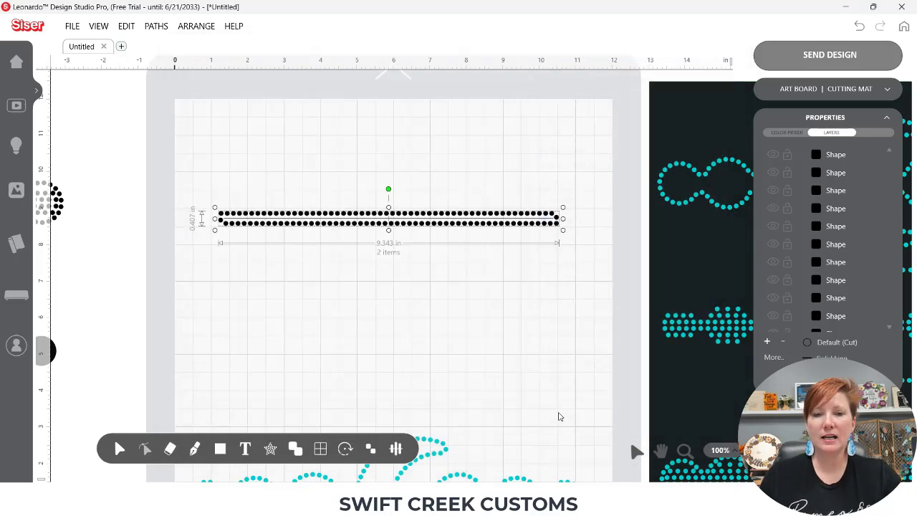
left_click(692, 425)
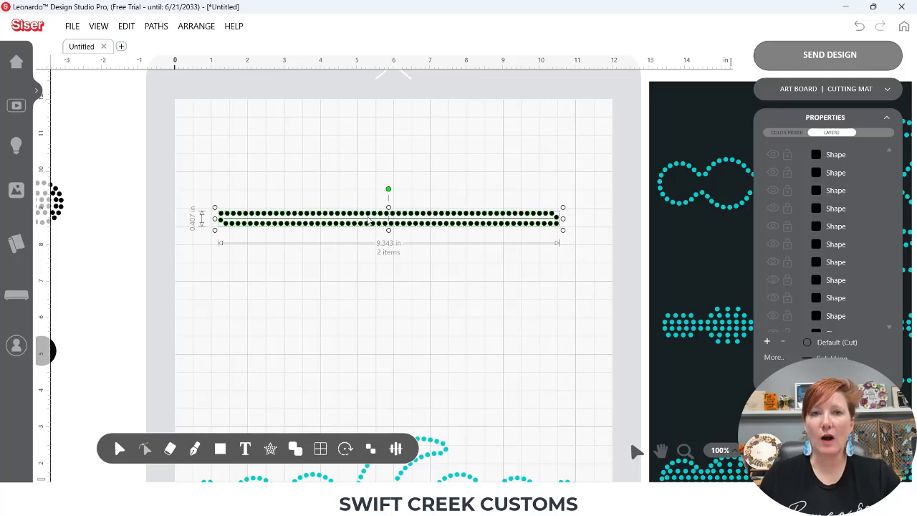
Turn off the border offset and apply Border Only rhinestones directly along the line between the two existing rows.
left_click(271, 449)
left_click(647, 73)
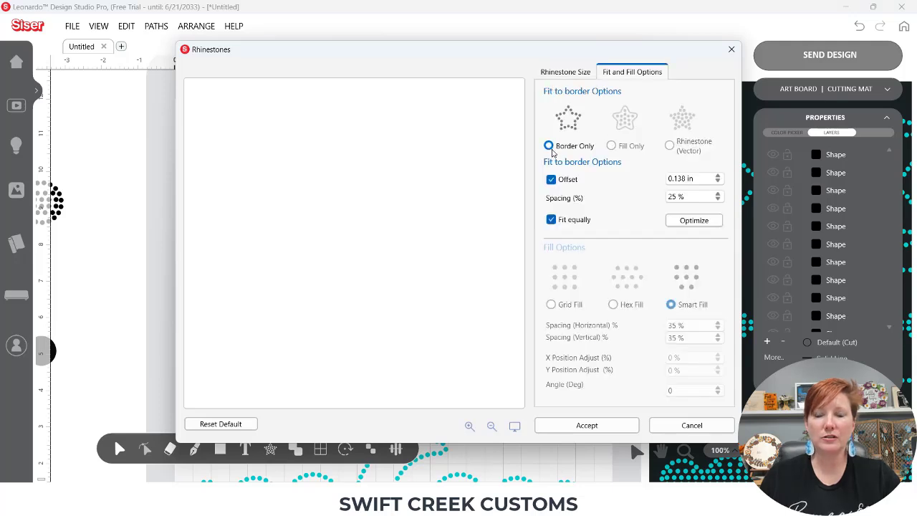
left_click(551, 180)
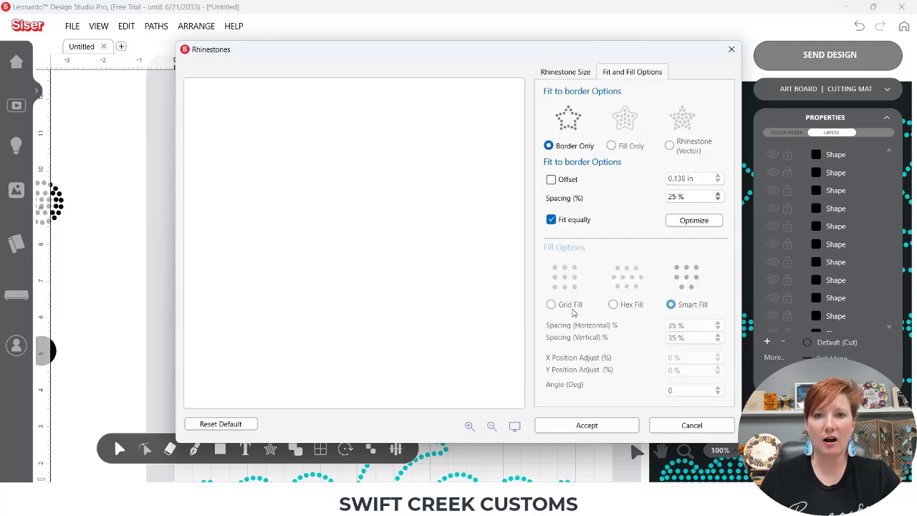
left_click(586, 425)
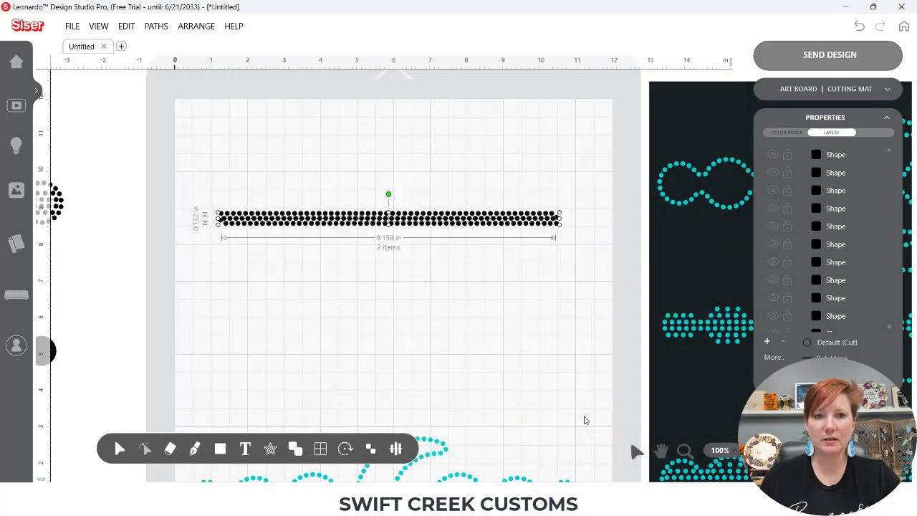
Undo the rhinestone rows back to the plain line and apply a single Border Only row of SS 10 stones without offset.
key("ctrl+z")
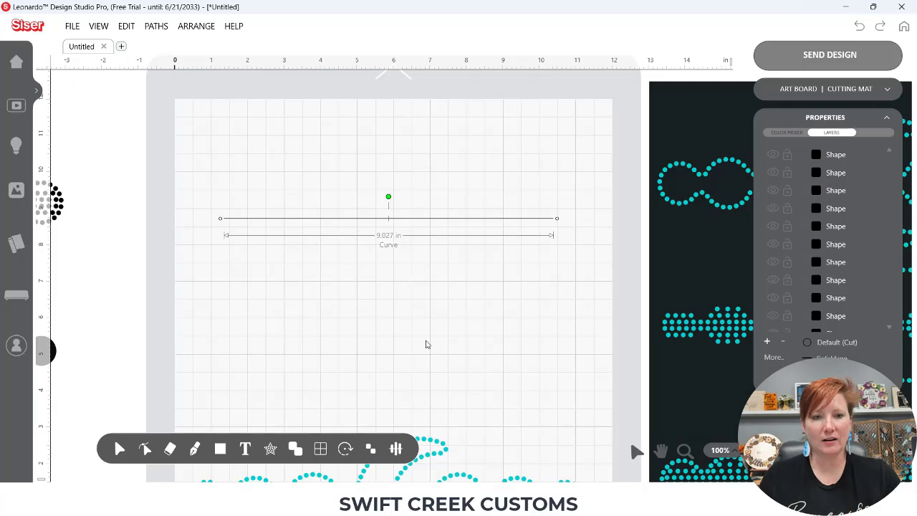
mouse_move(270, 448)
left_click(322, 422)
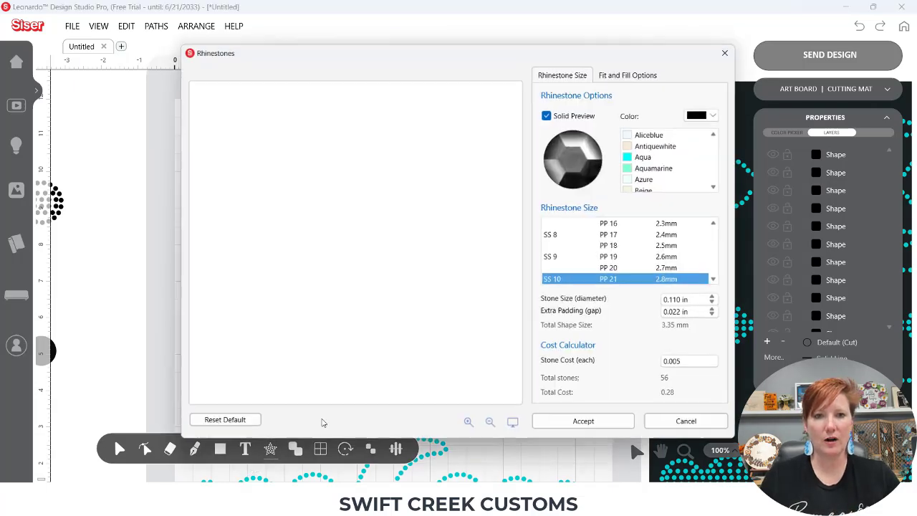
left_click(622, 74)
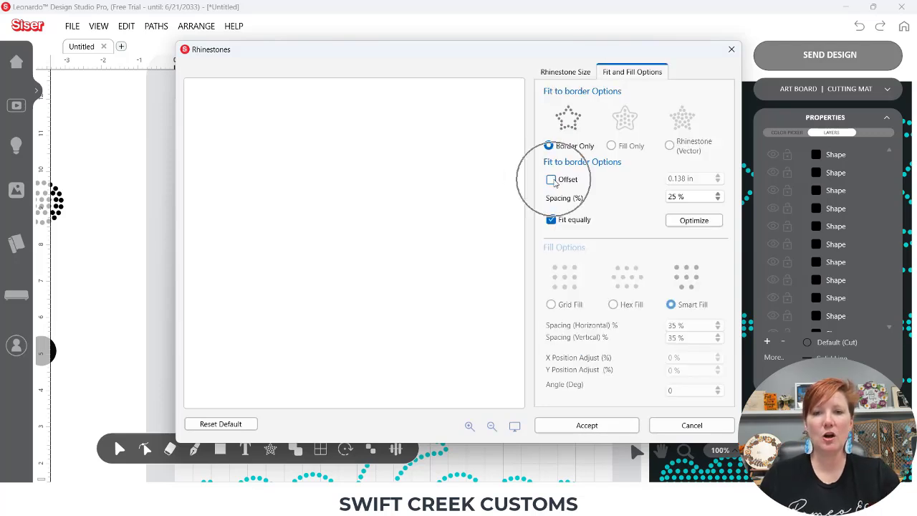
left_click(595, 427)
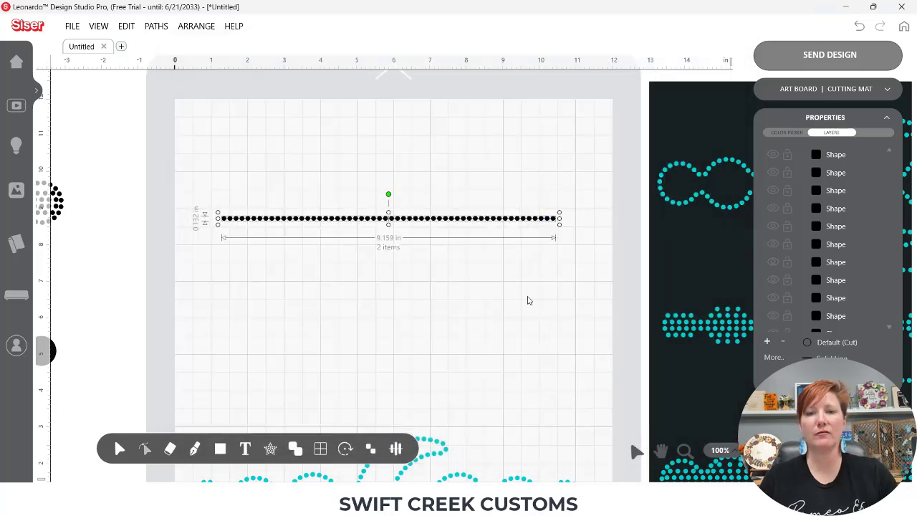
Separate the rhinestone row from the original line and place it just below the line.
left_click(483, 227)
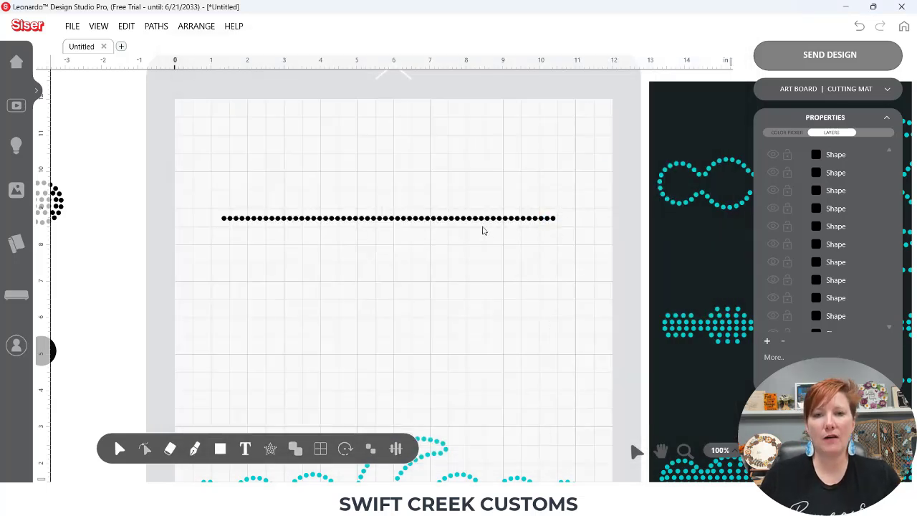
left_click_drag(482, 222, 483, 271)
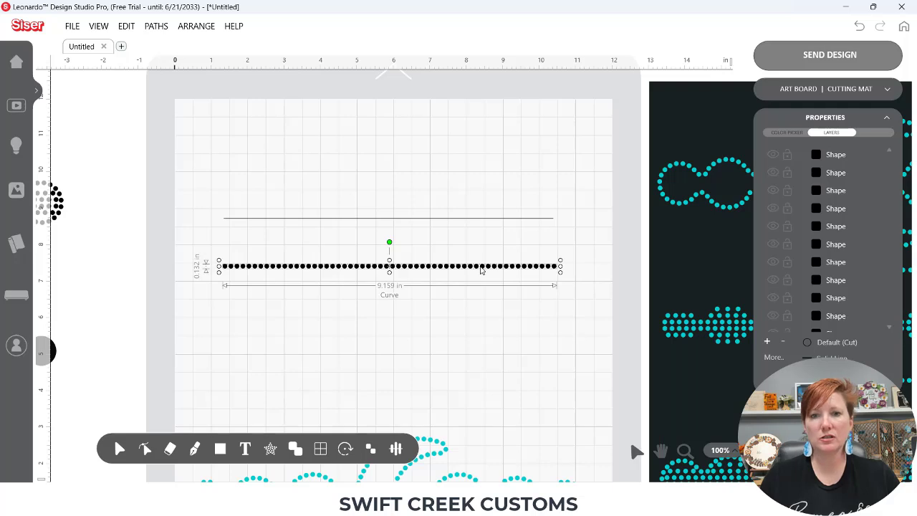
left_click_drag(480, 267, 482, 241)
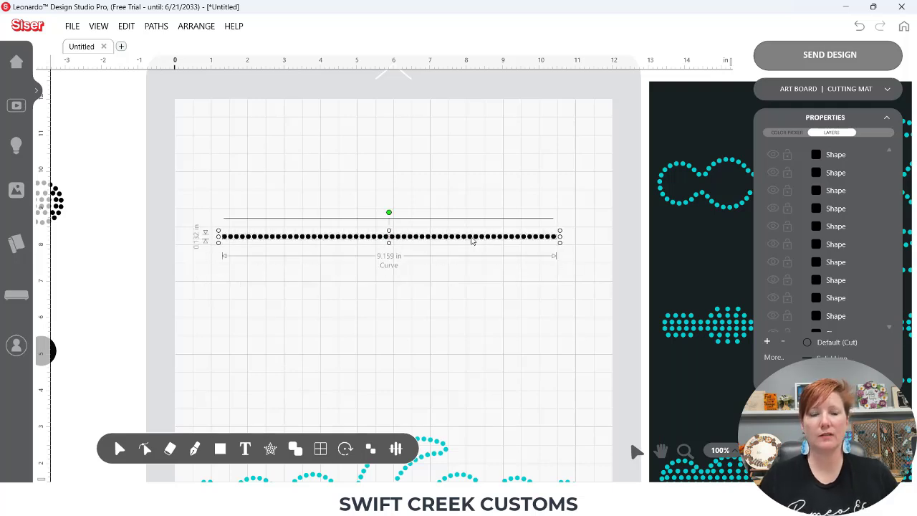